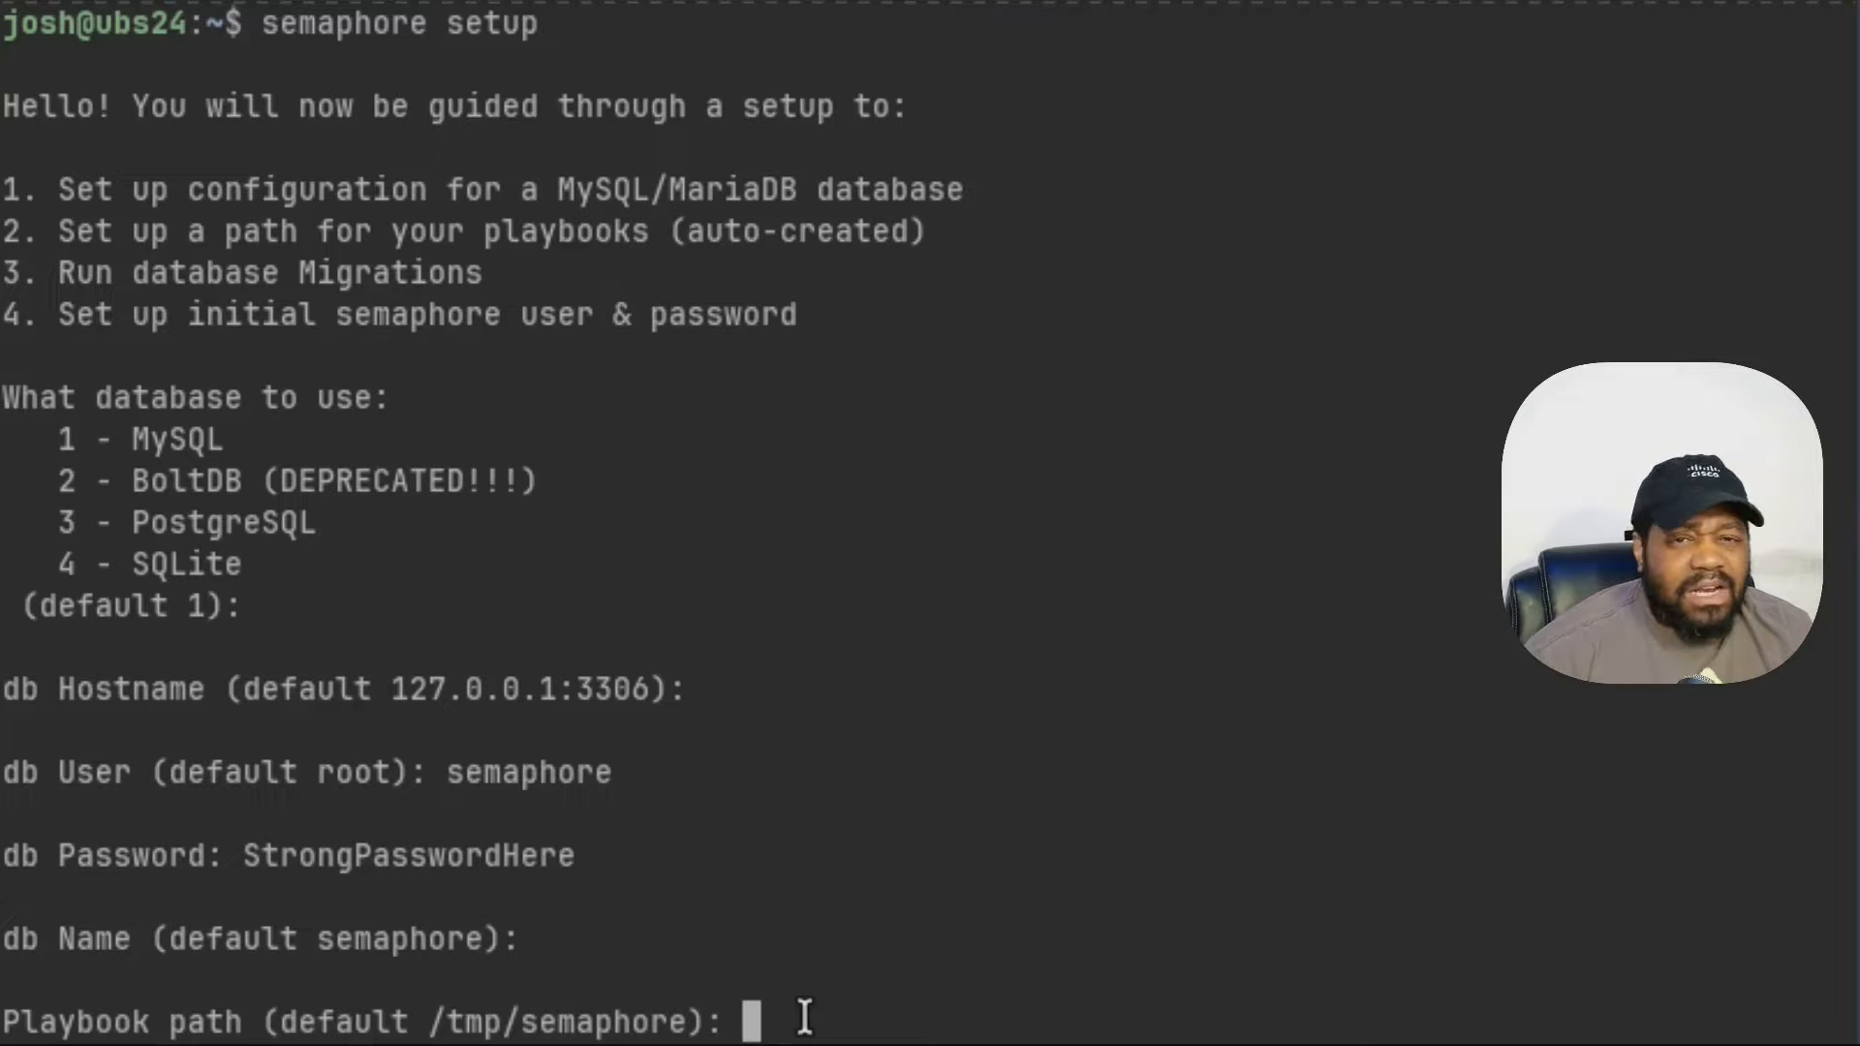
- Set the playbook path to the semaphore folder in the home directory
{"action": "type", "text": "/hom"}
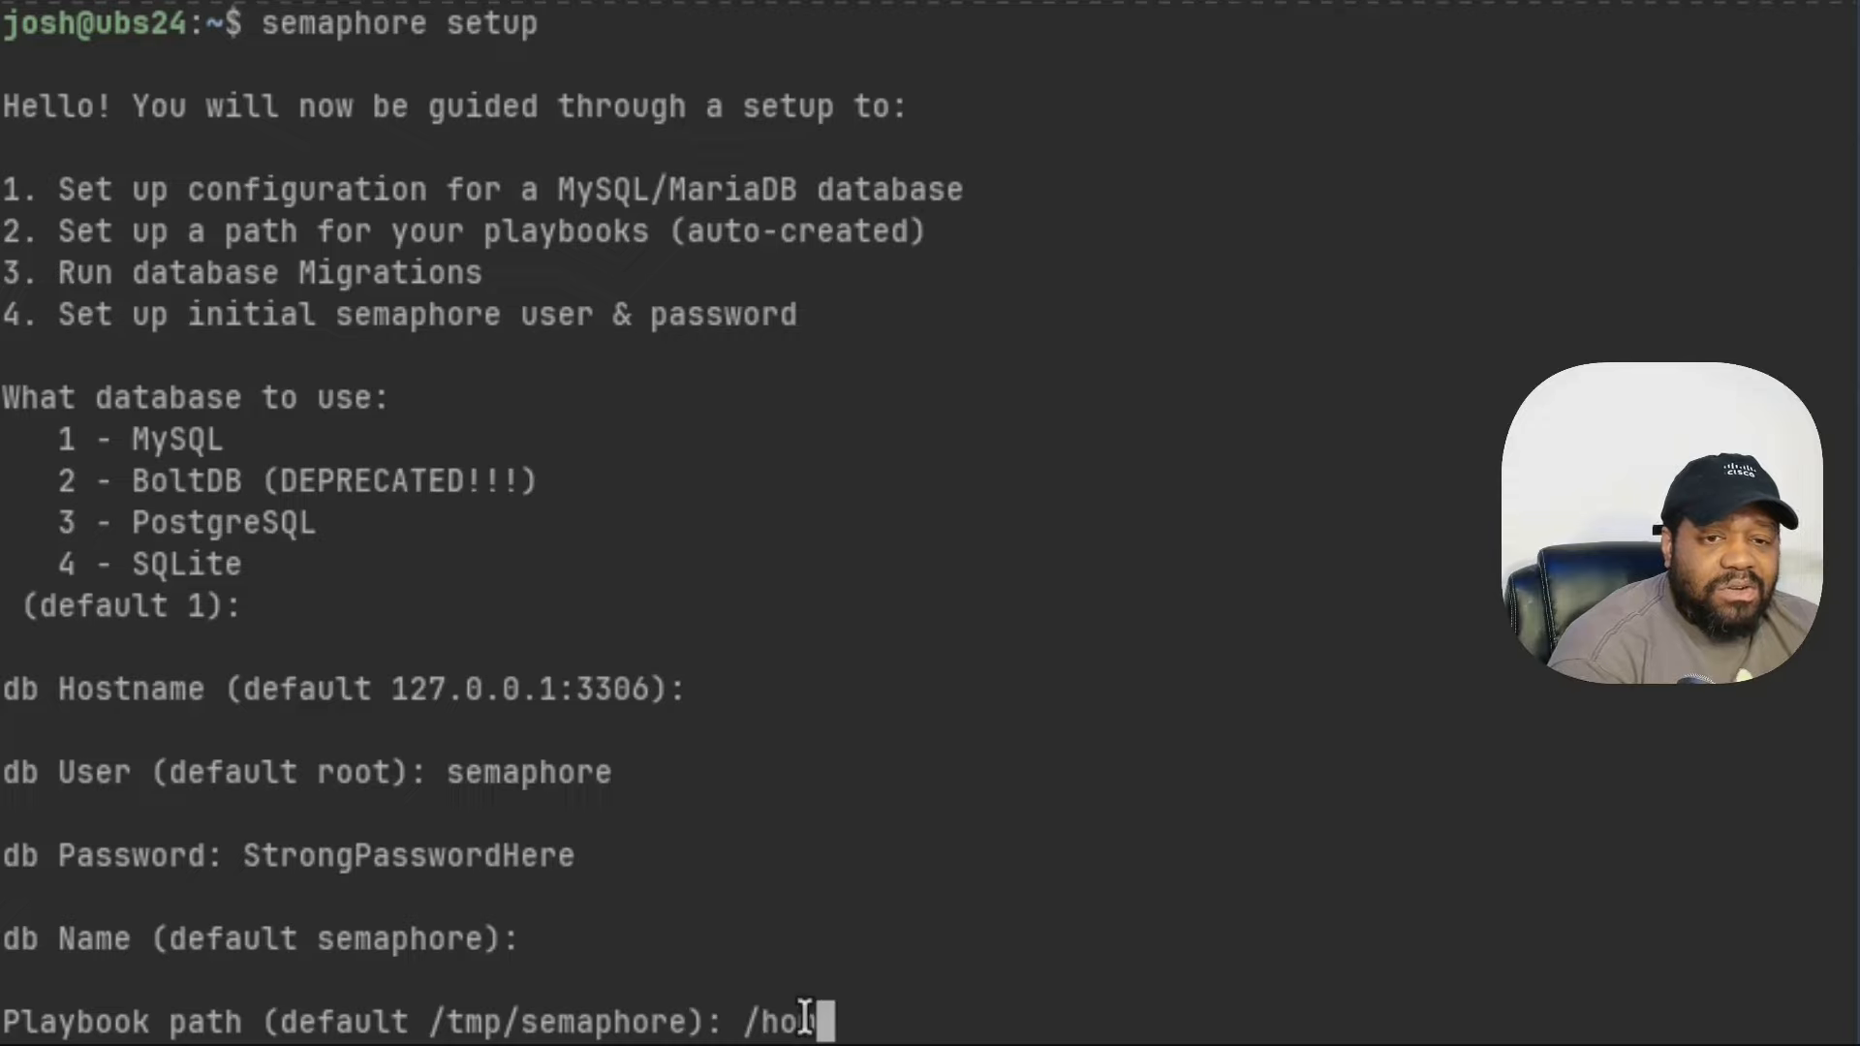
{"action": "type", "text": "e/josh"}
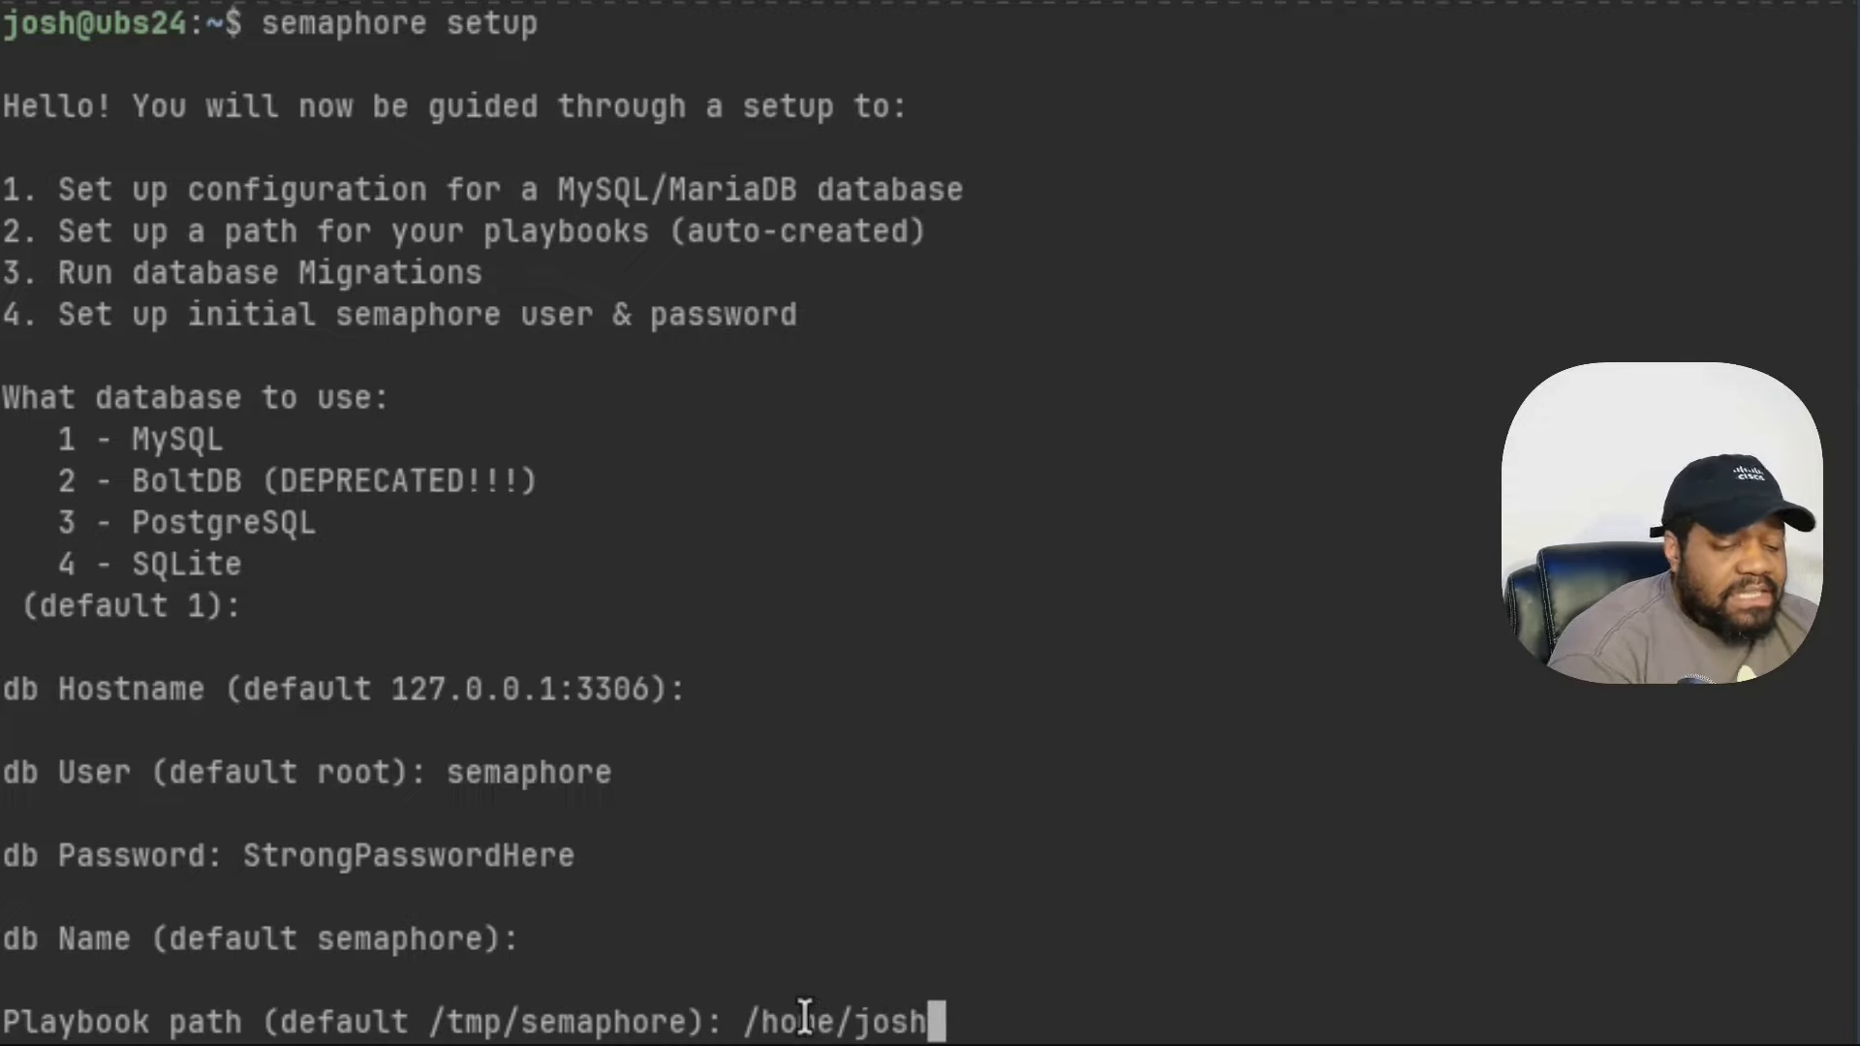
{"action": "type", "text": "/semaph"}
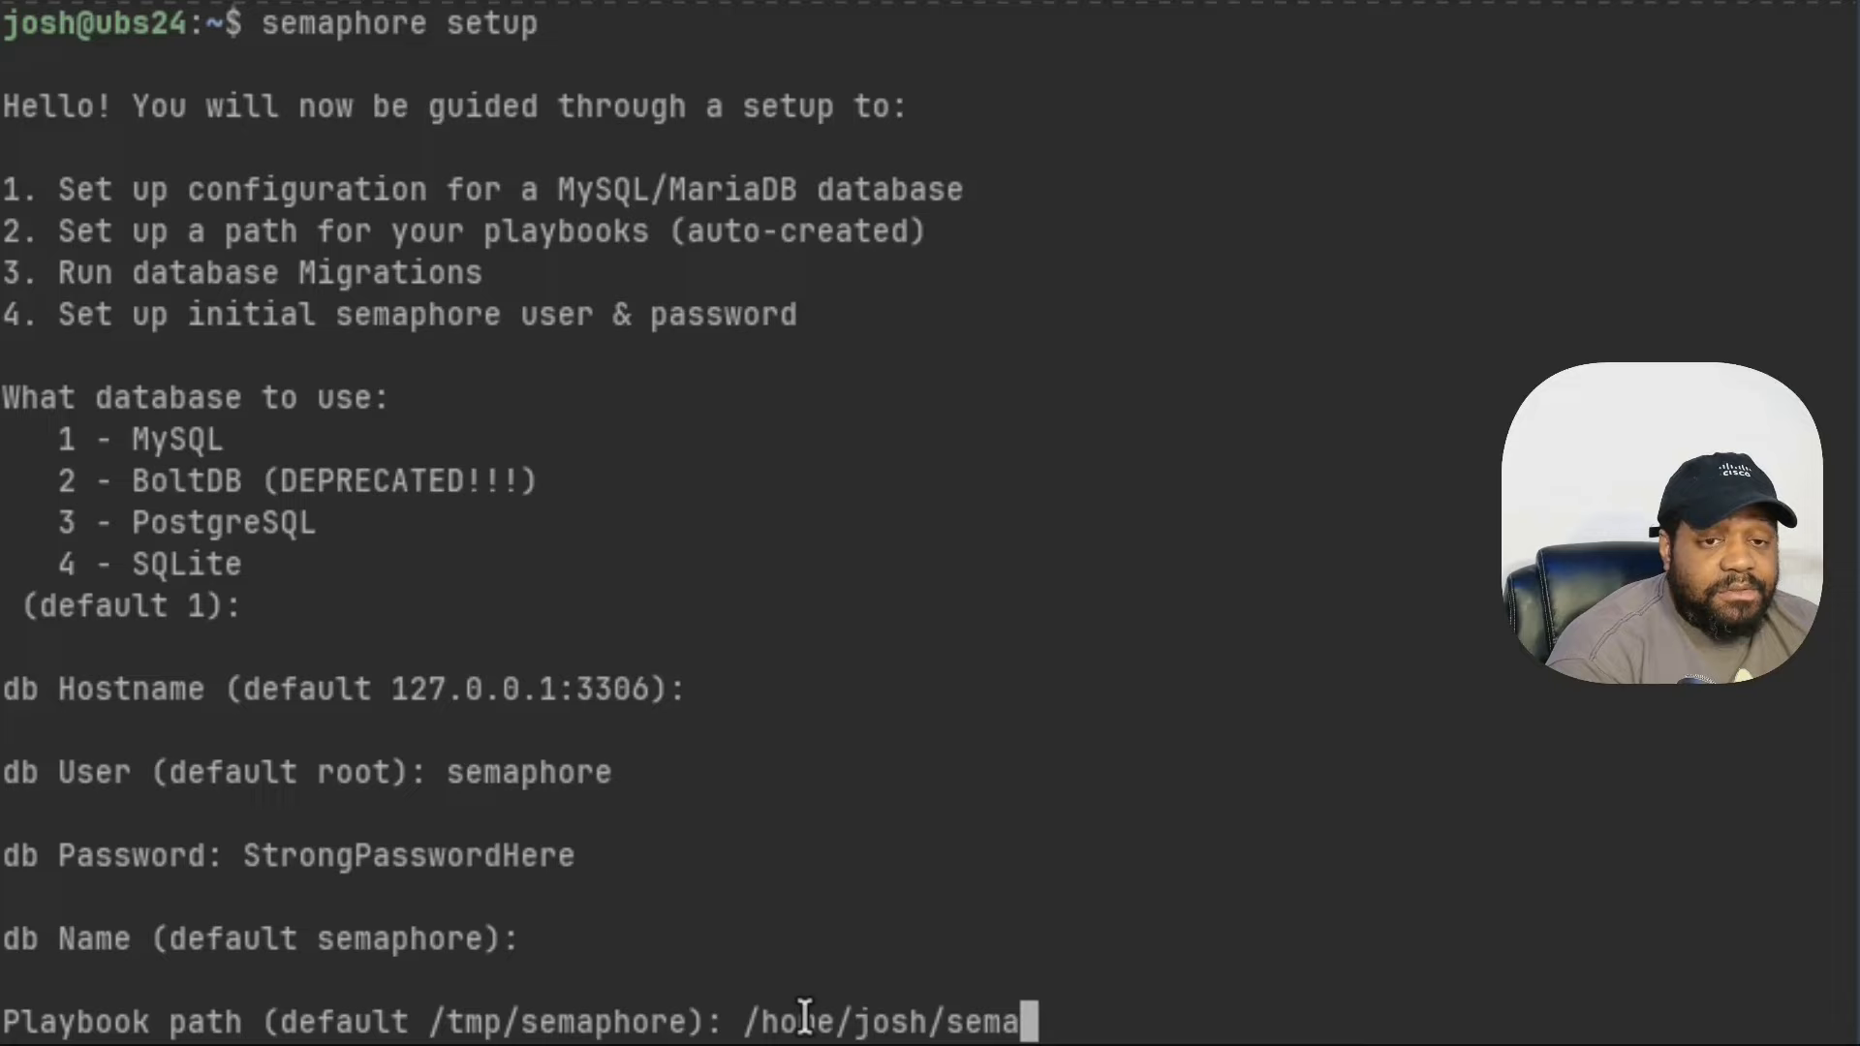
{"action": "type", "text": "ore"}
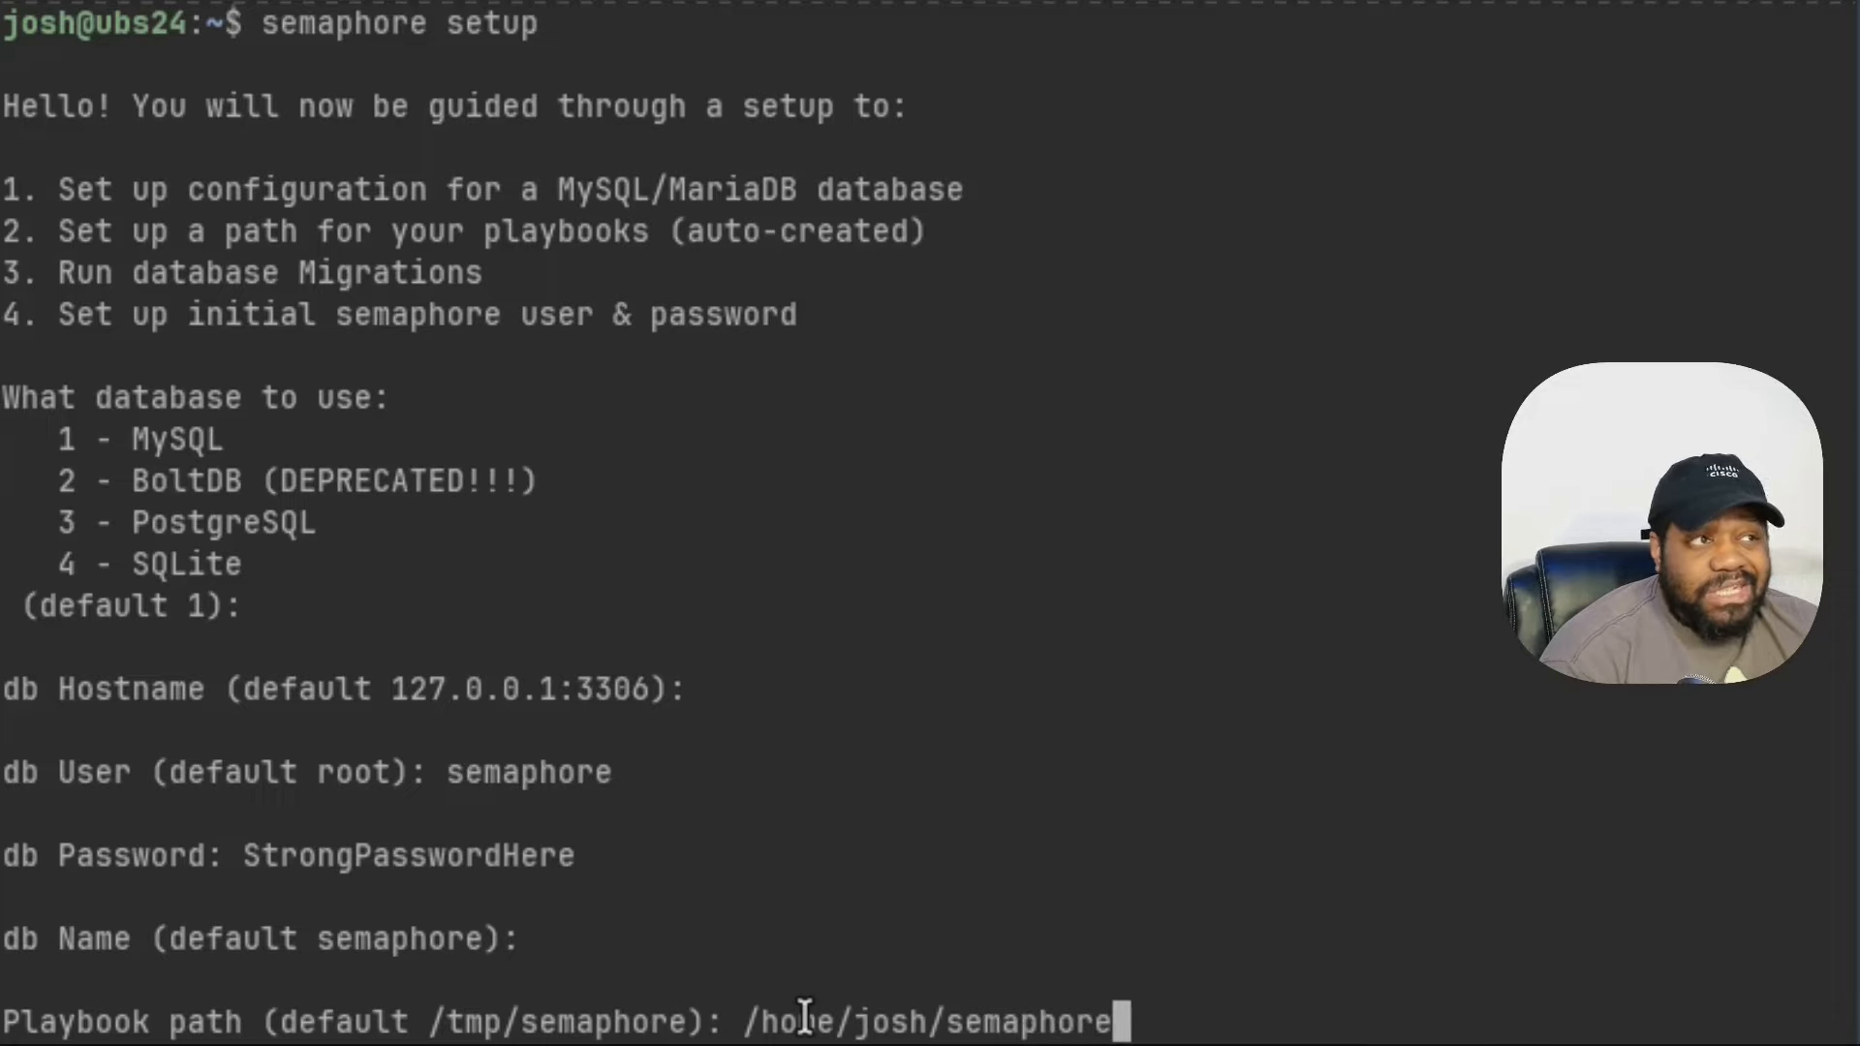
{"action": "key", "text": "Return"}
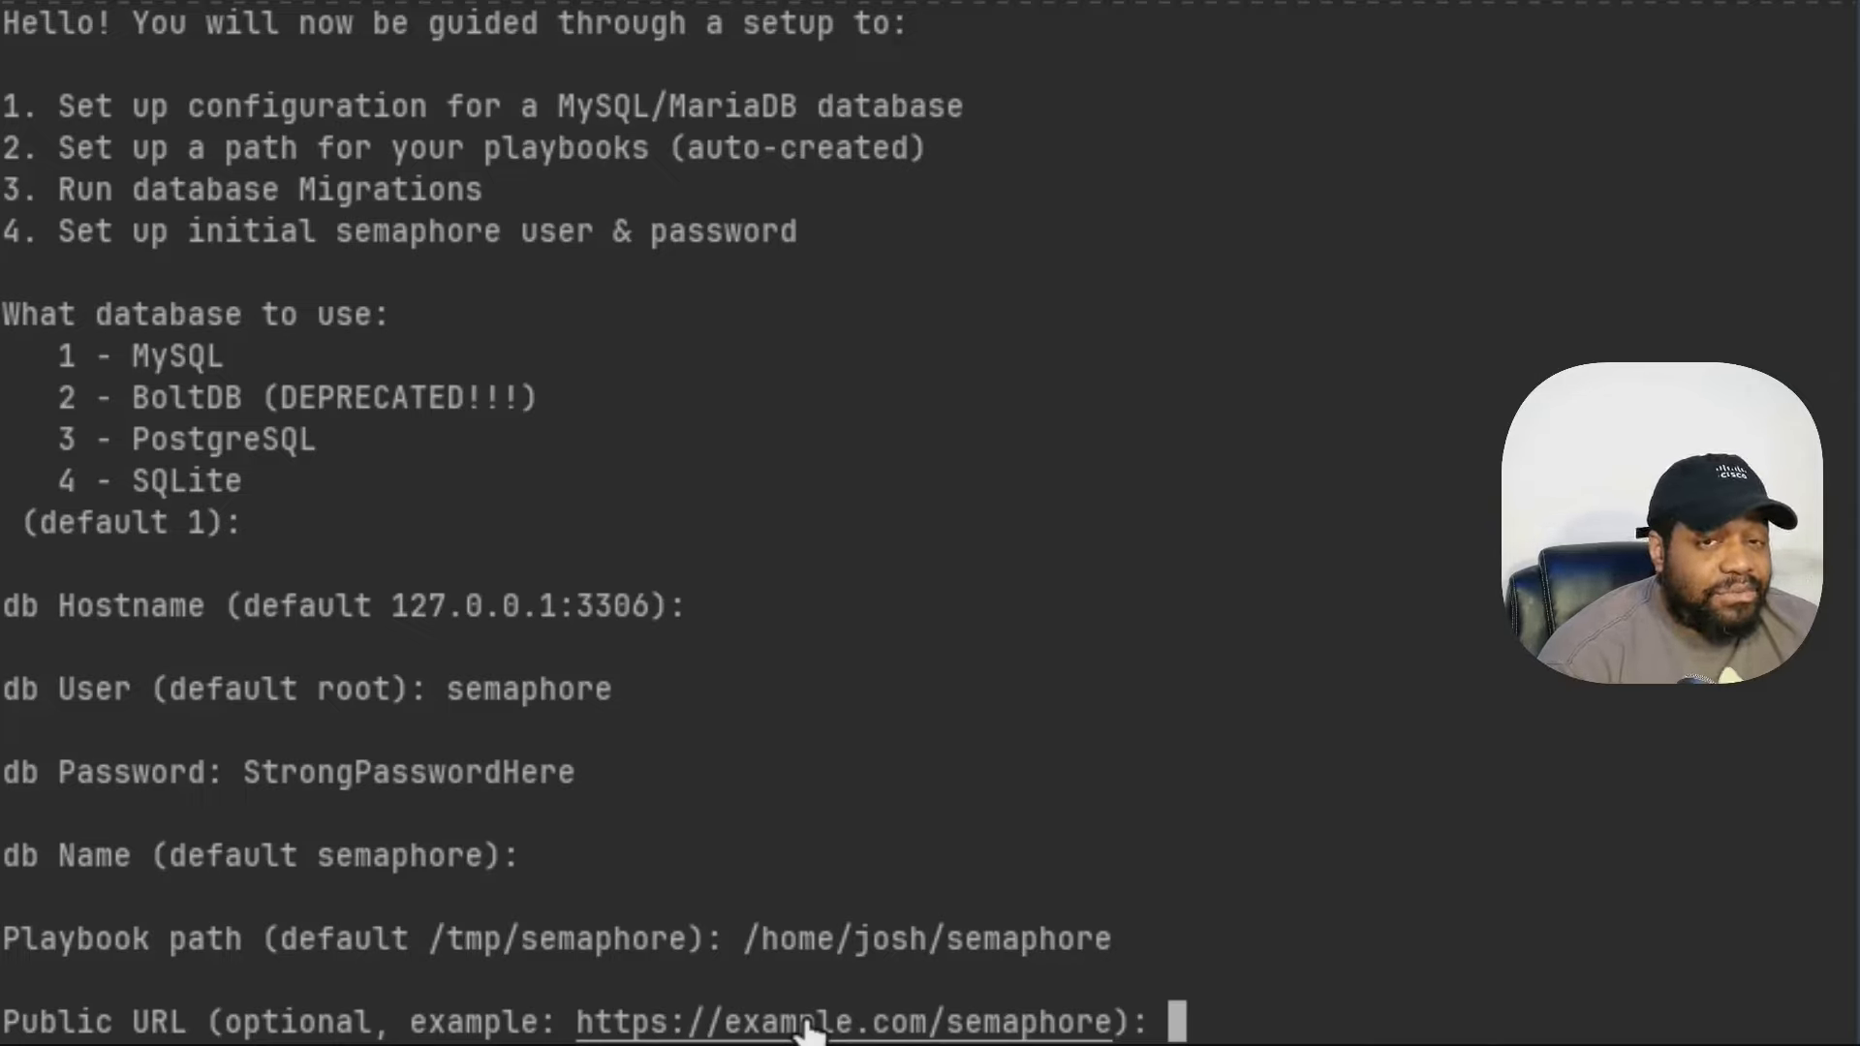
- Accept the defaults: no public URL; email, Slack, Rocket.Chat, Teams alerts and LDAP off; default config directory
{"action": "key", "text": "Return"}
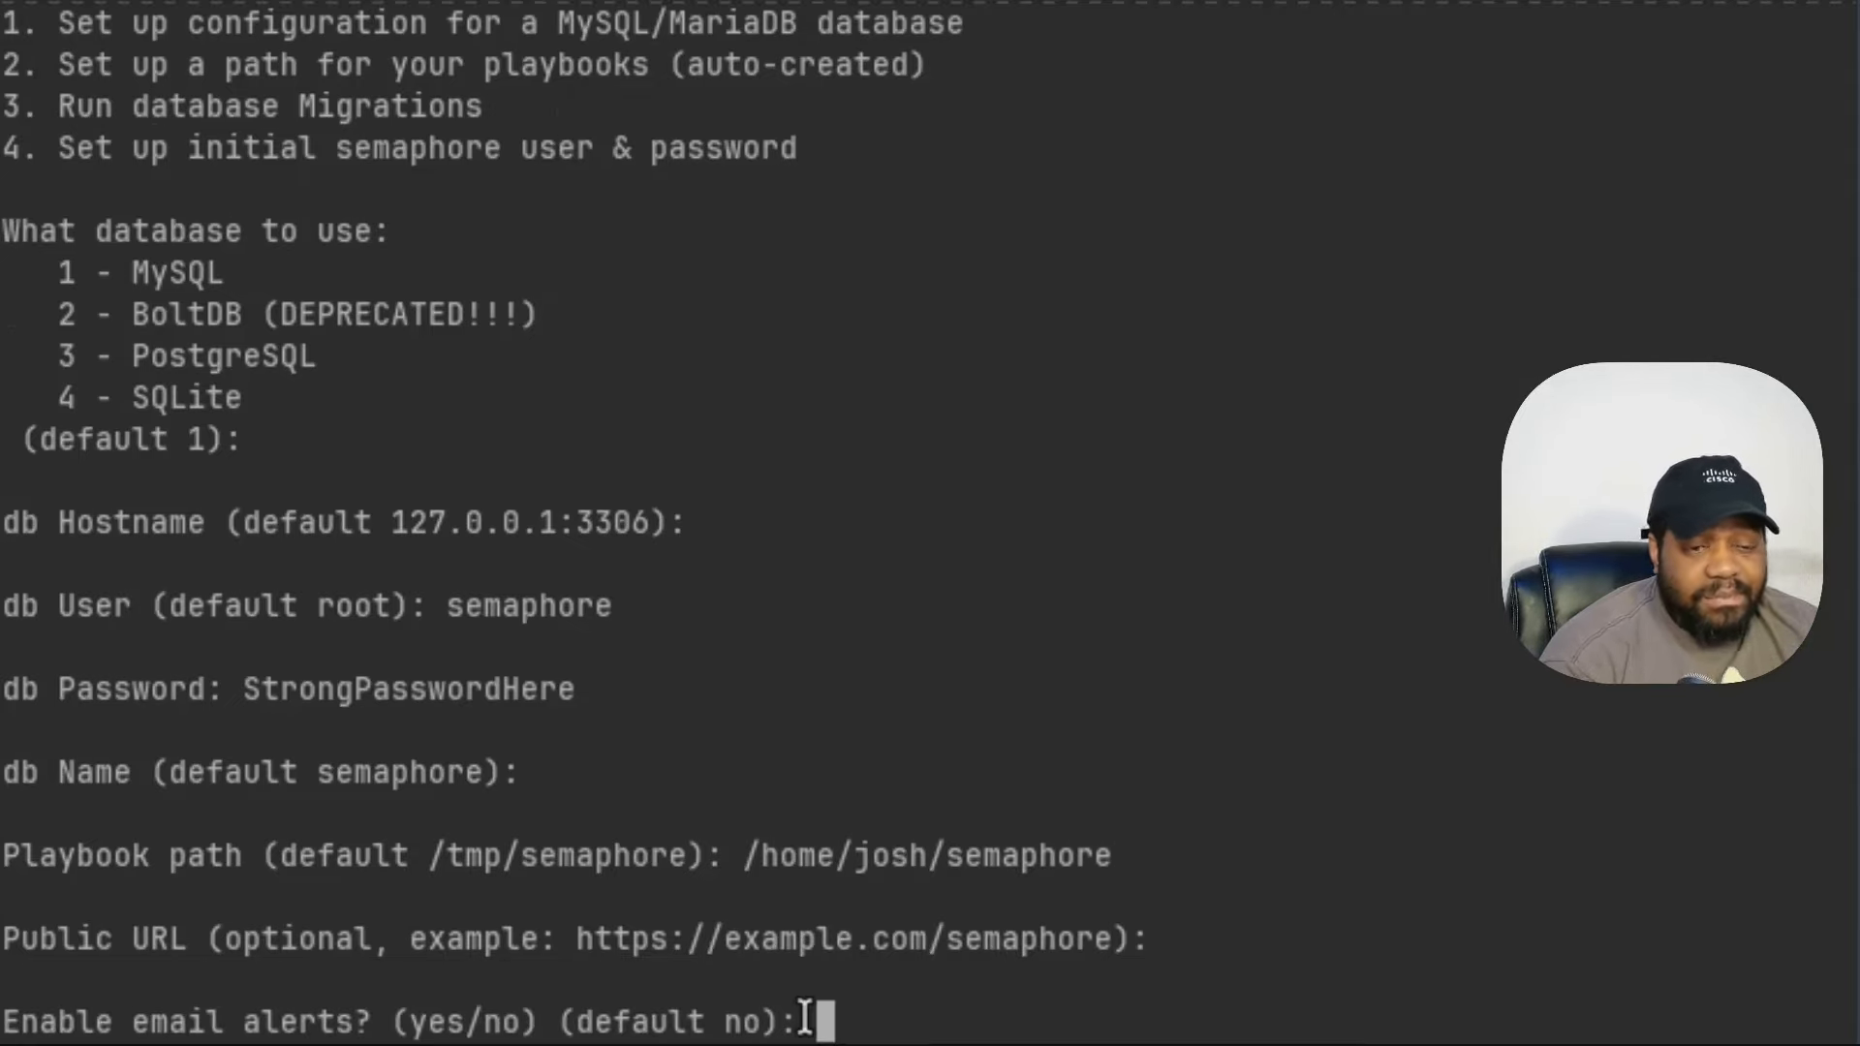
{"action": "key", "text": "Return"}
{"action": "key", "text": "Return"}
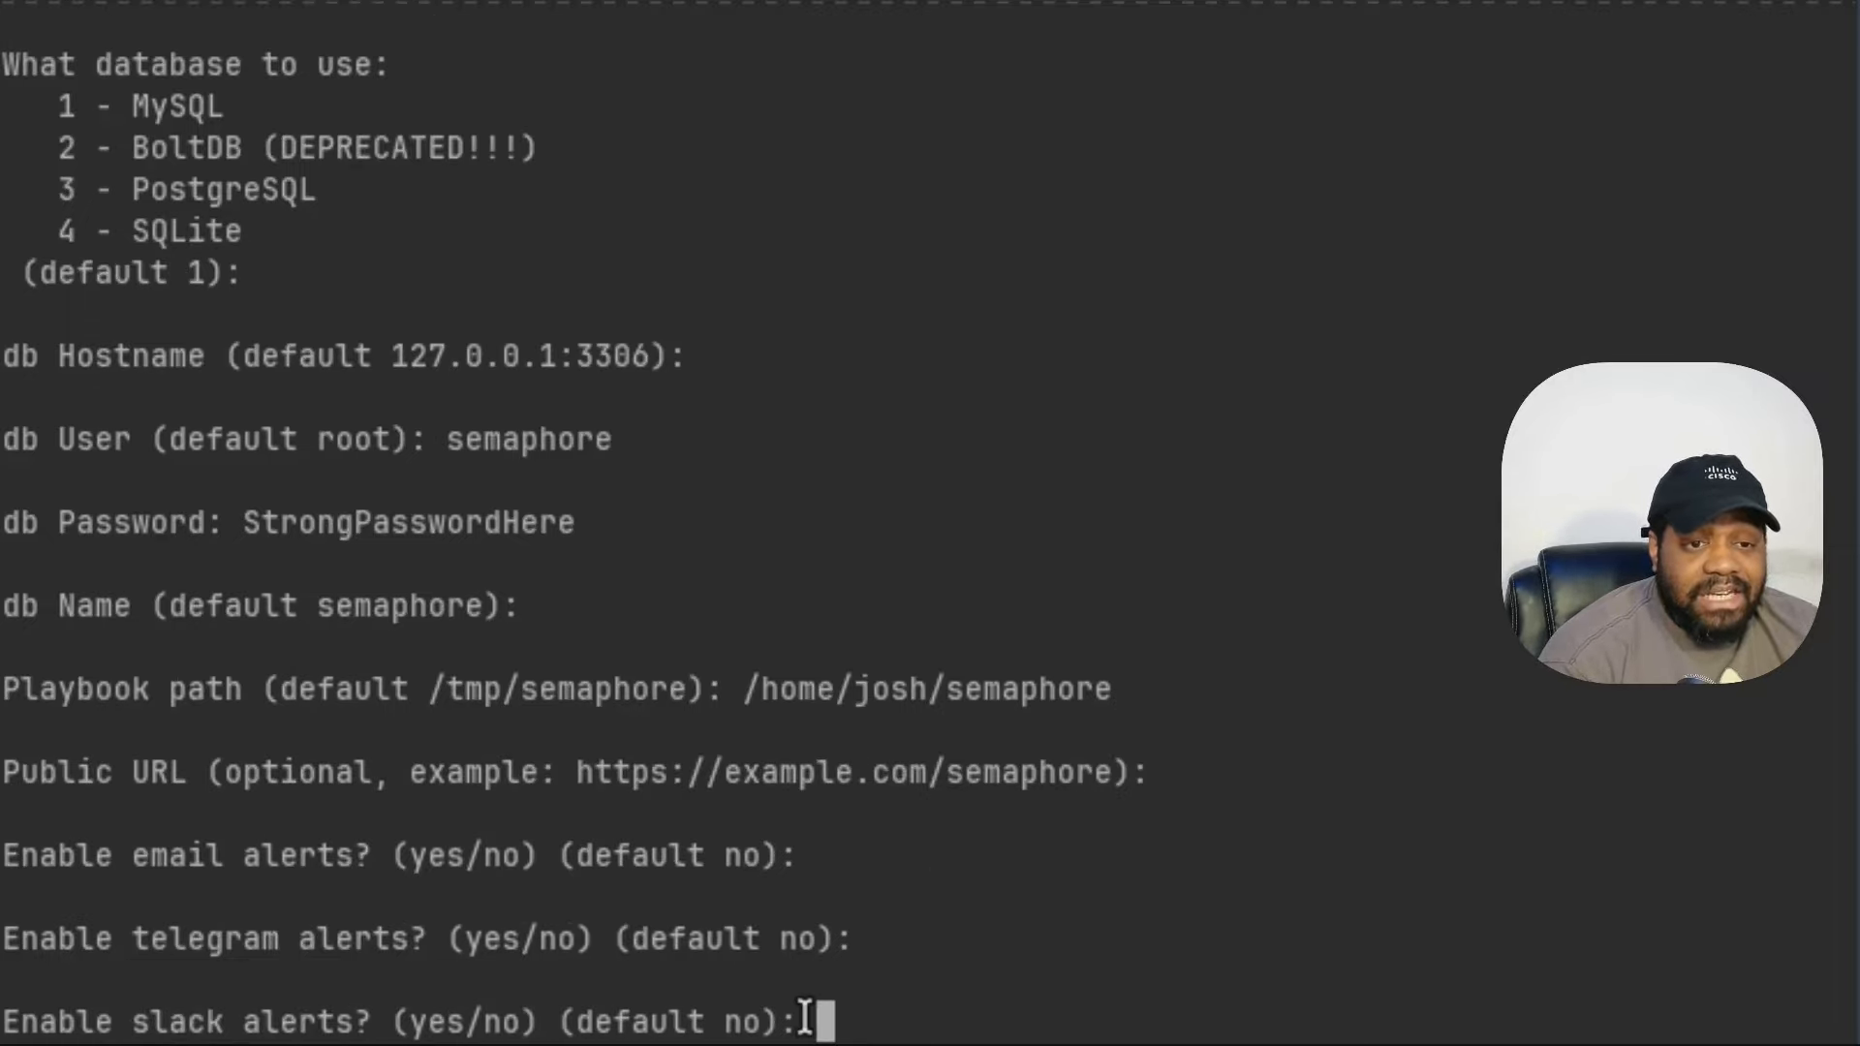
{"action": "key", "text": "Return"}
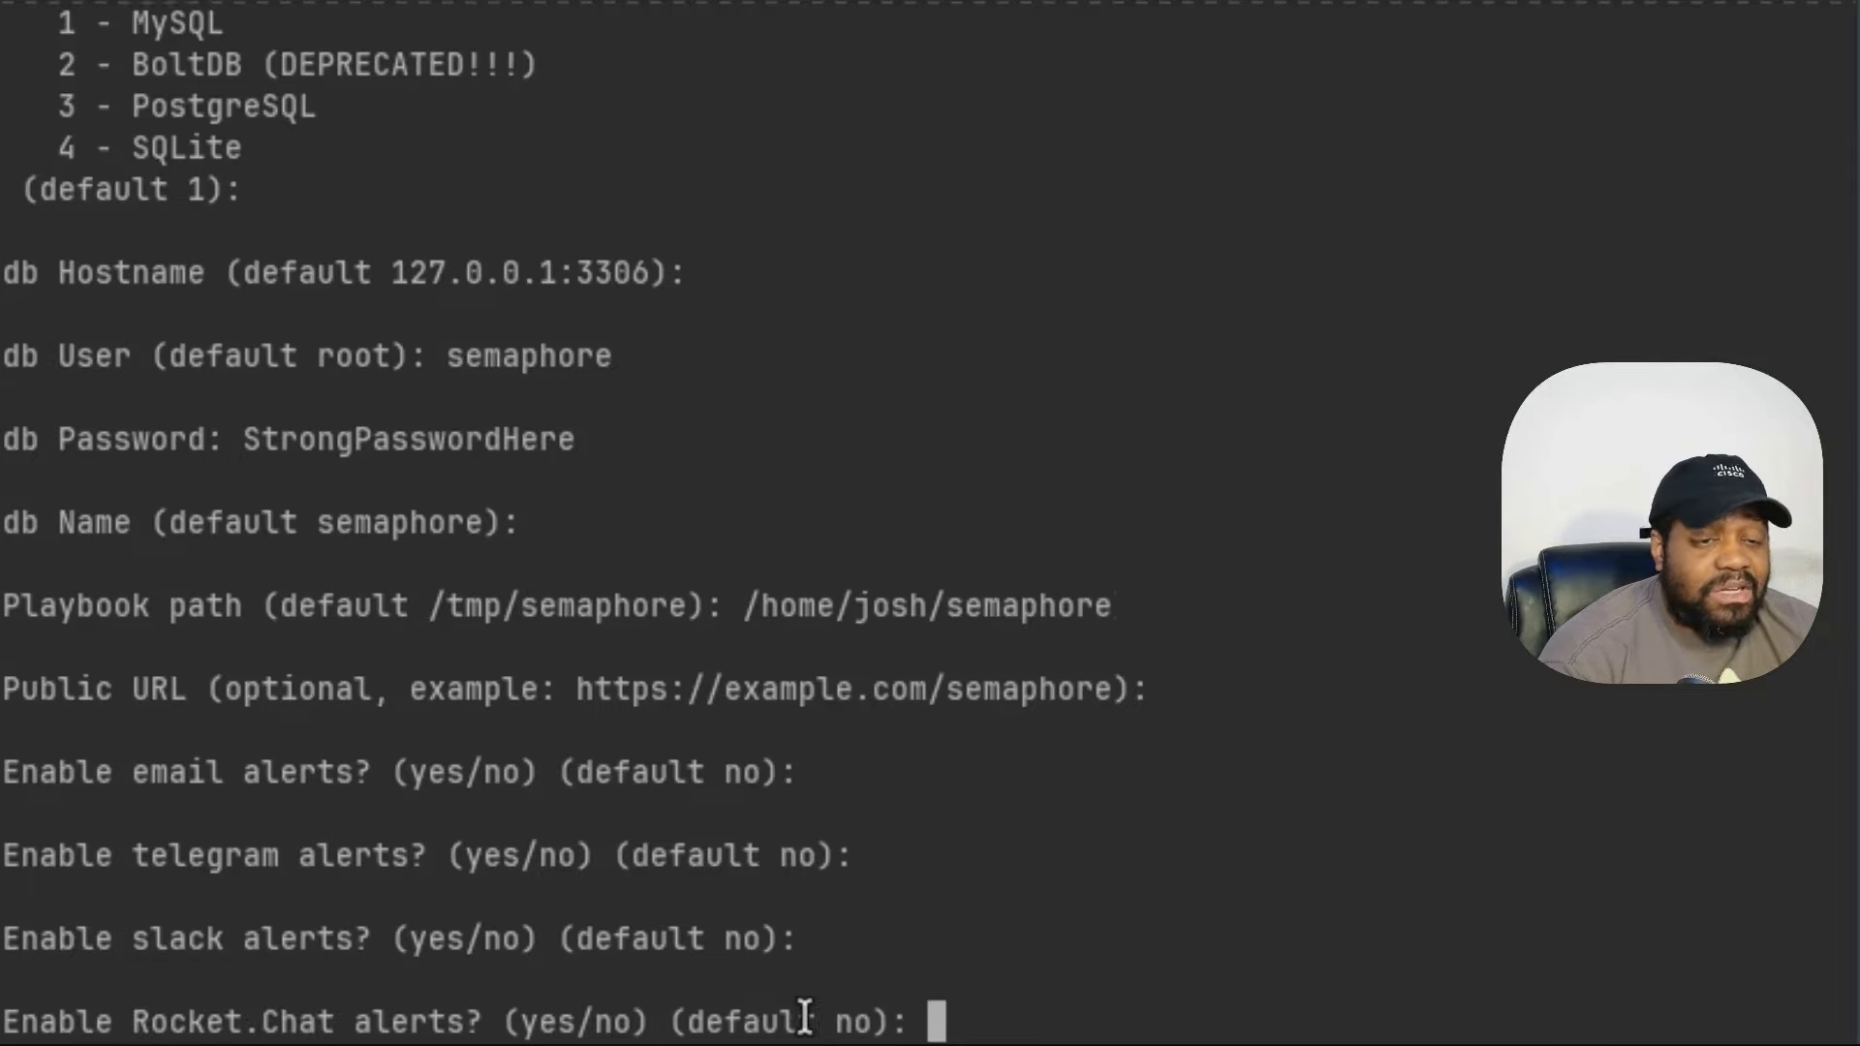
{"action": "key", "text": "Return"}
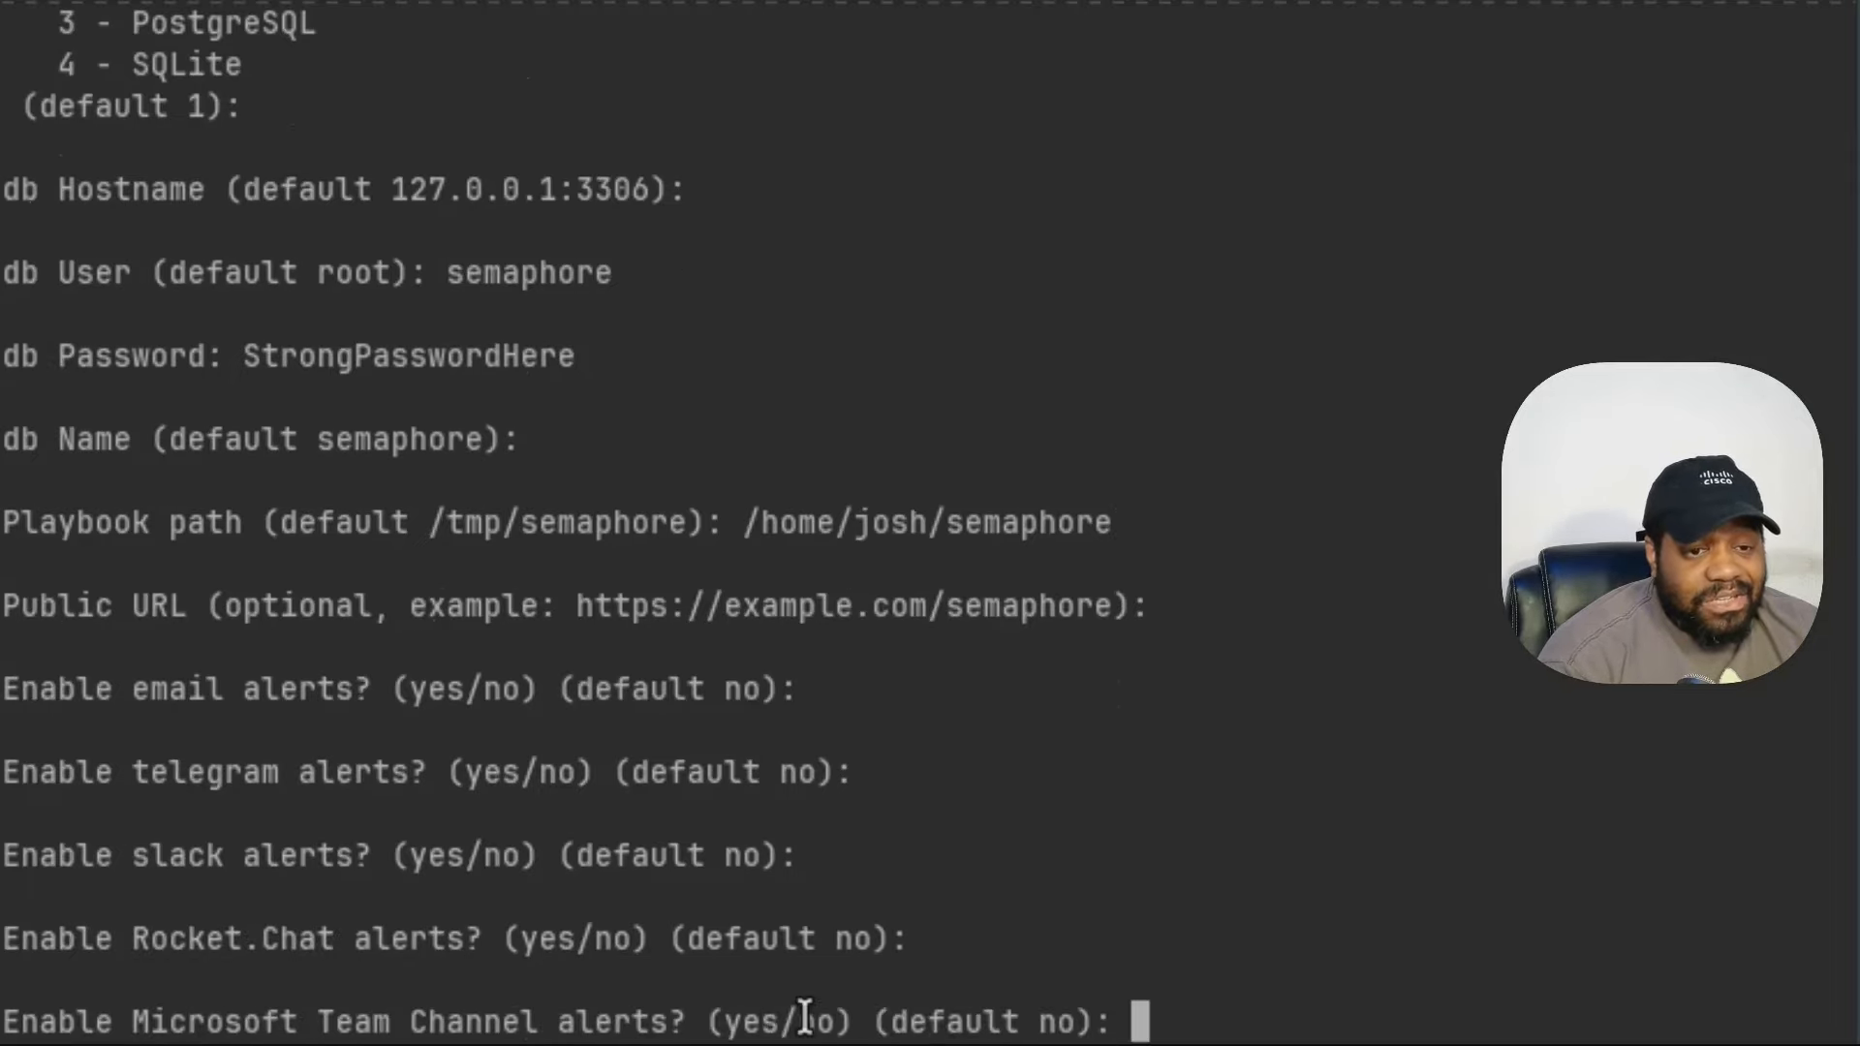
{"action": "key", "text": "Return"}
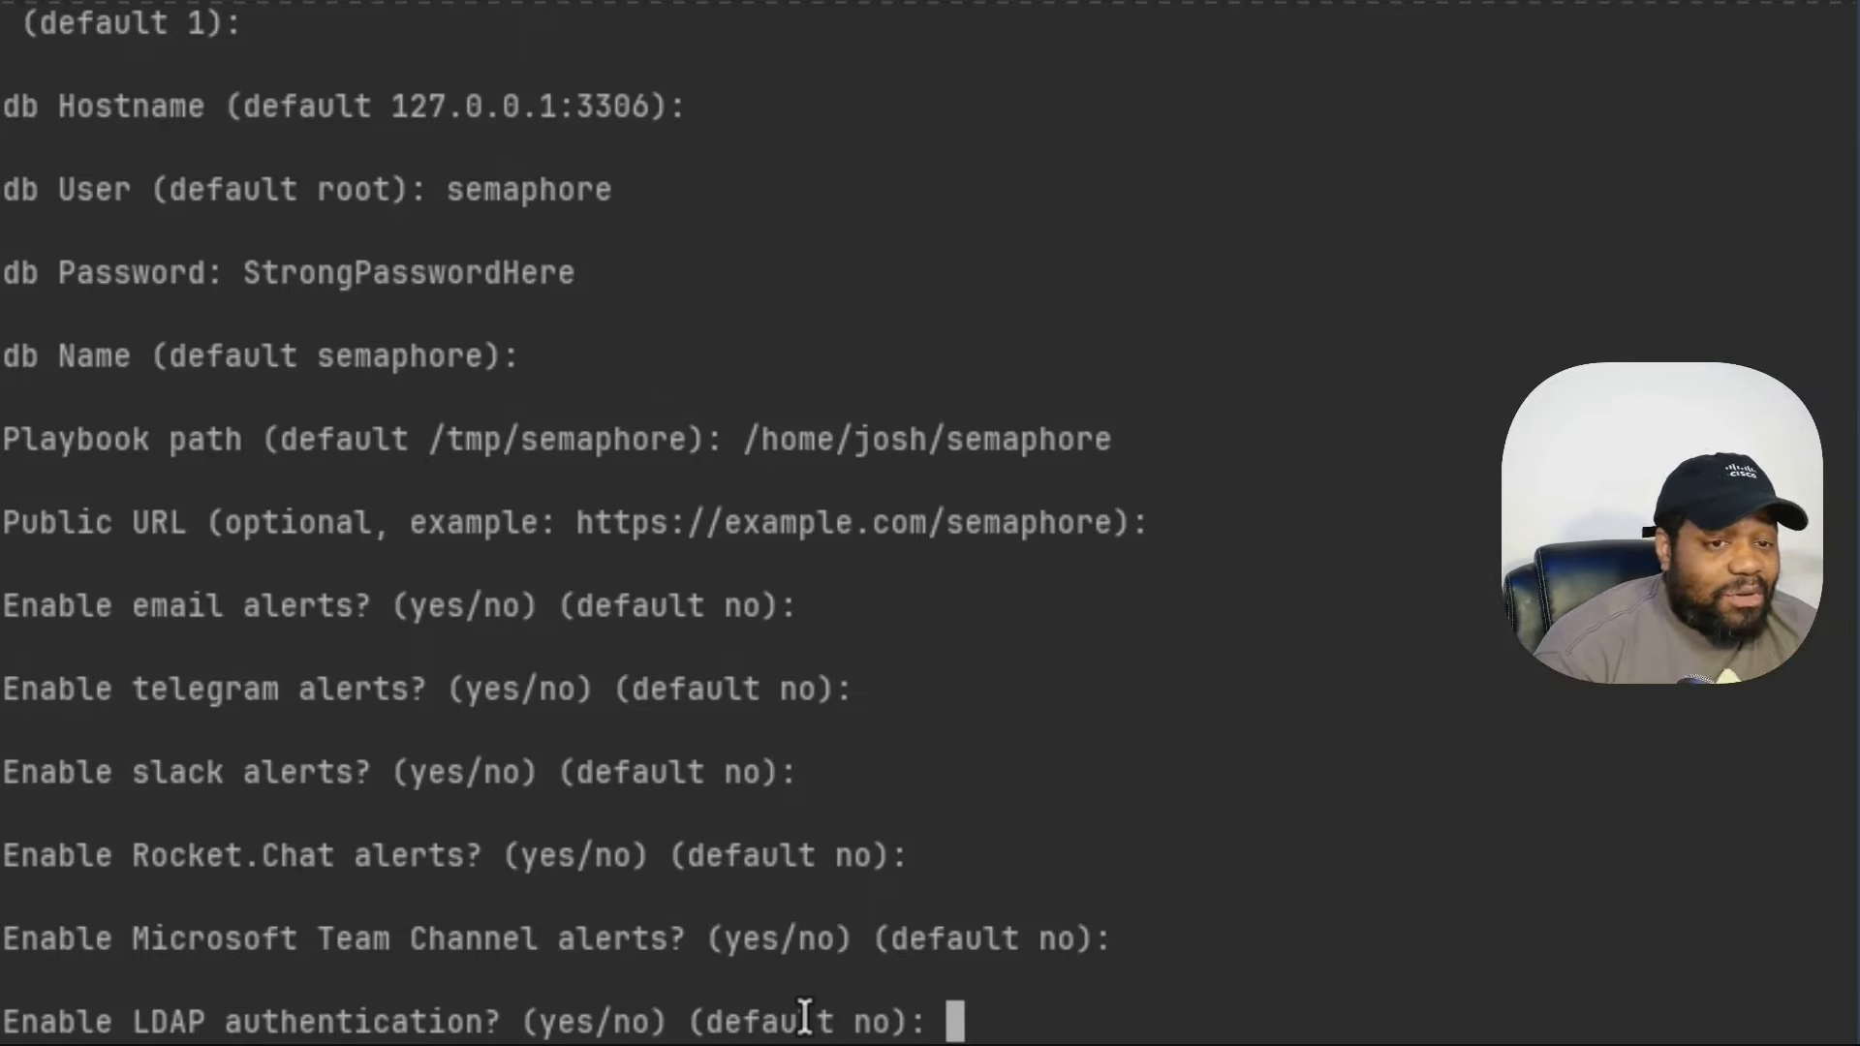
{"action": "key", "text": "Return"}
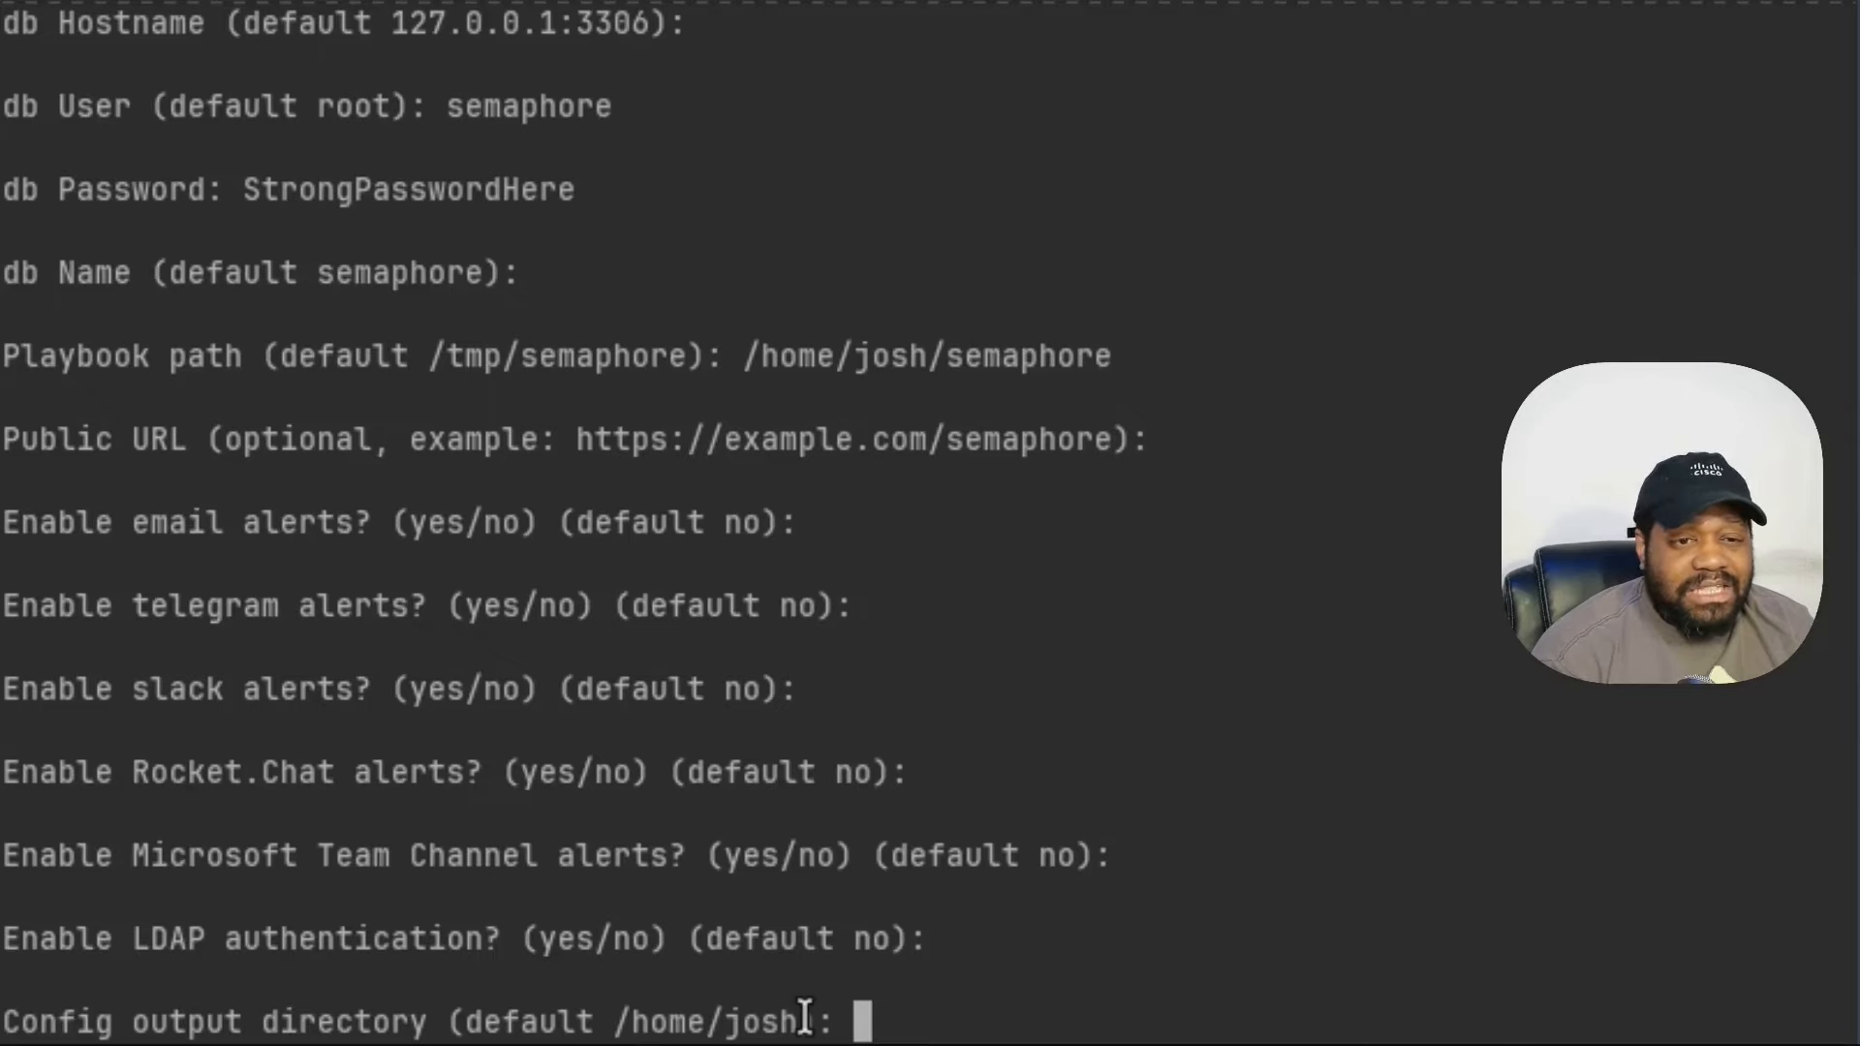
{"action": "key", "text": "Return"}
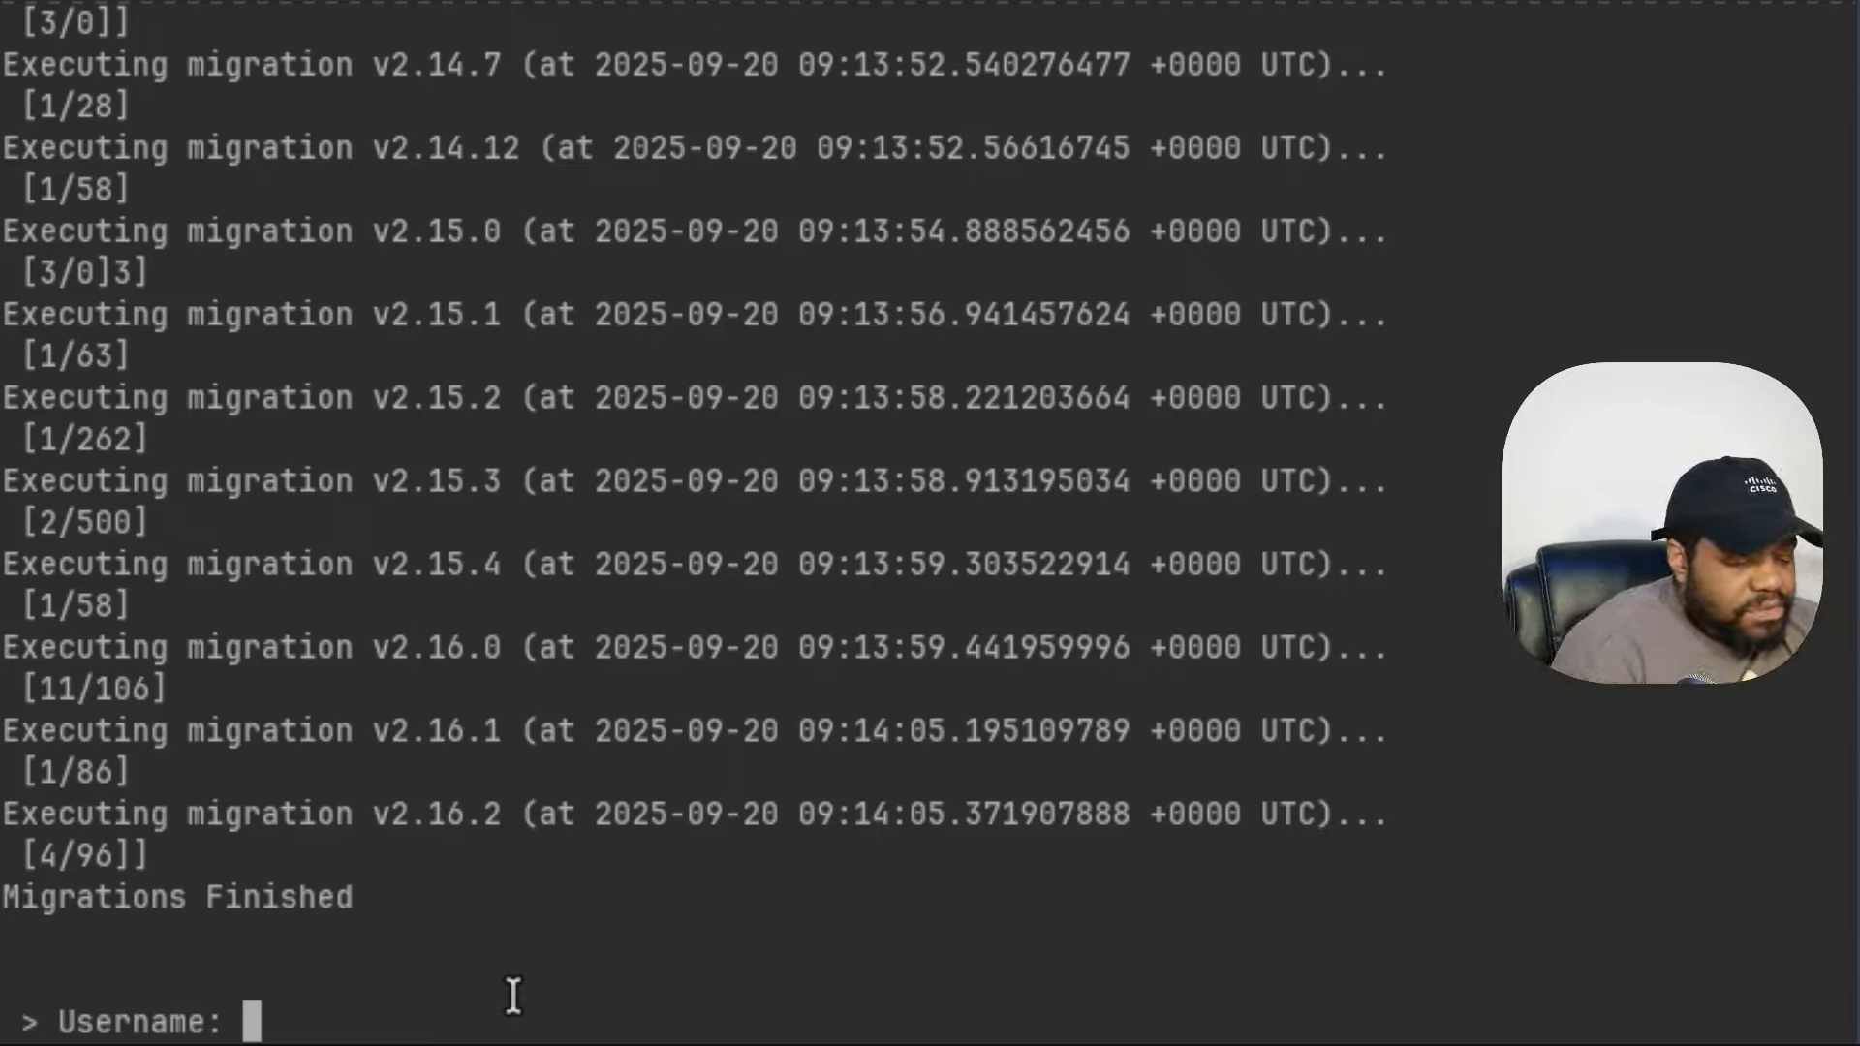
- Enter the admin's username, e-mail address and display name for the initial Semaphore user
{"action": "type", "text": "josh"}
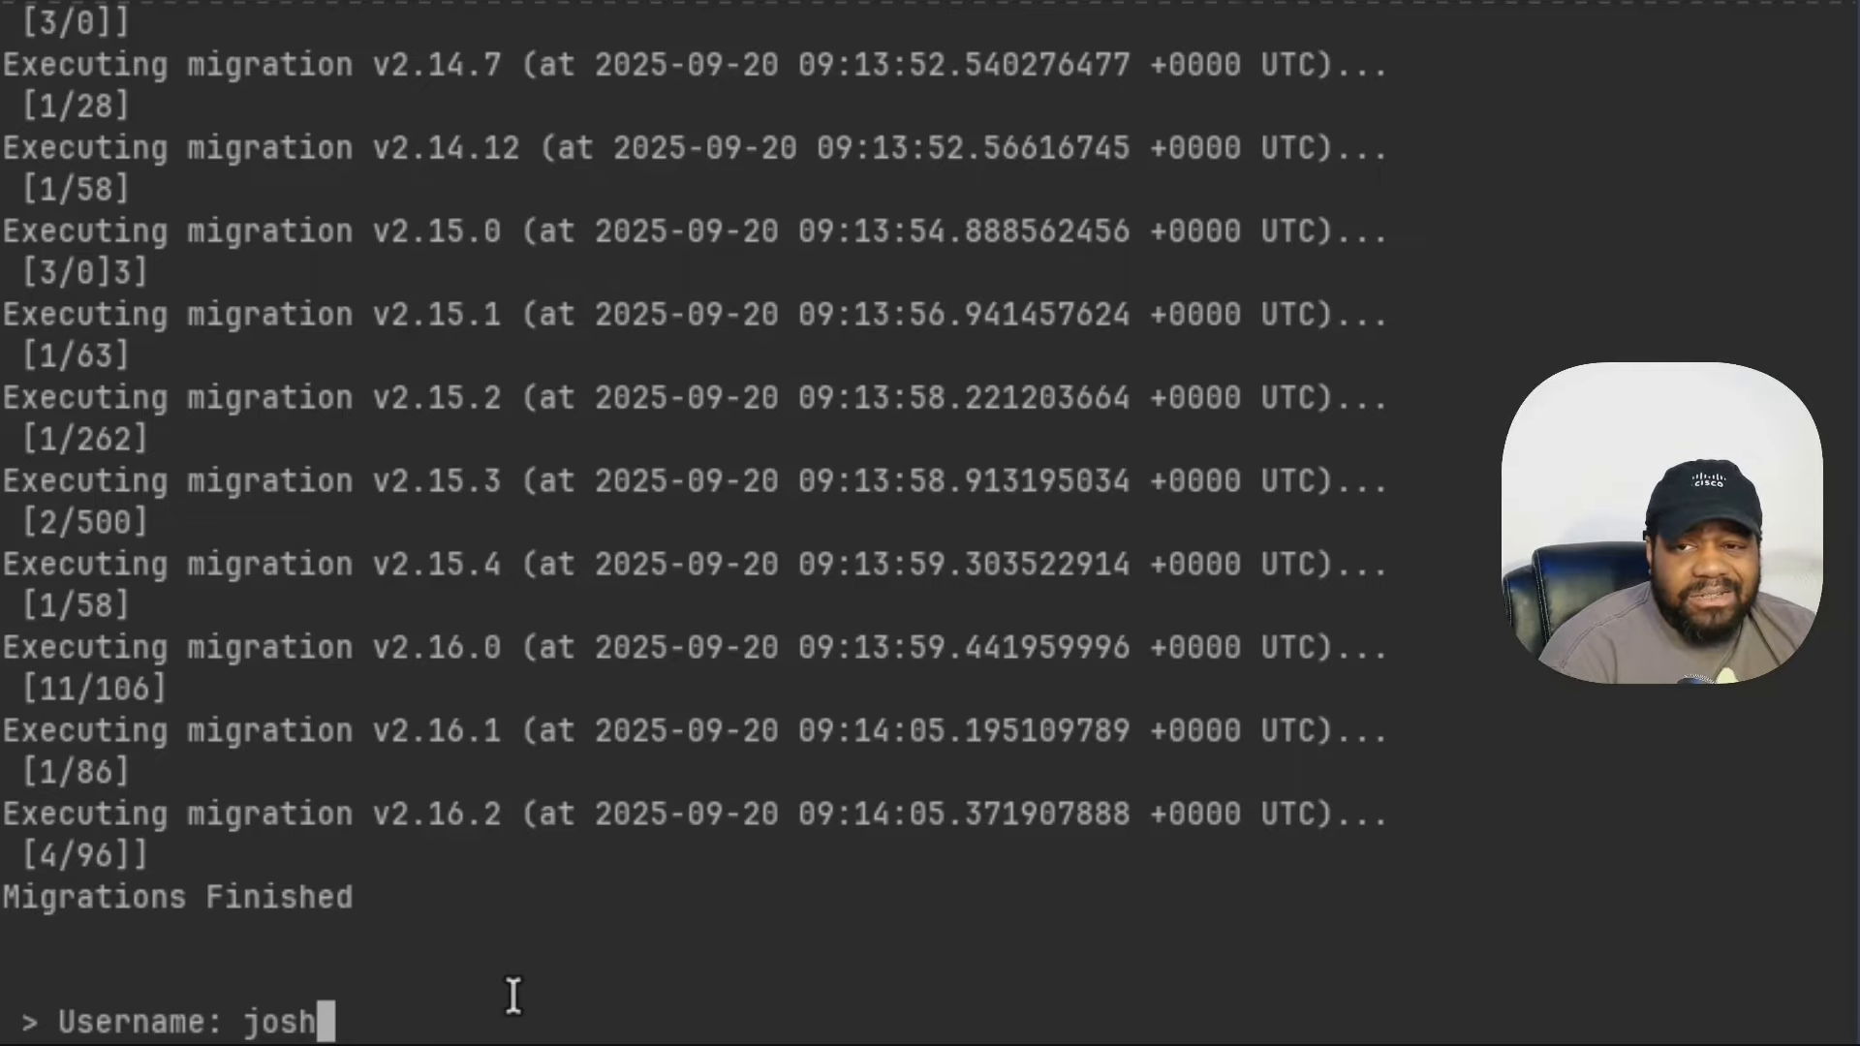
{"action": "key", "text": "Return"}
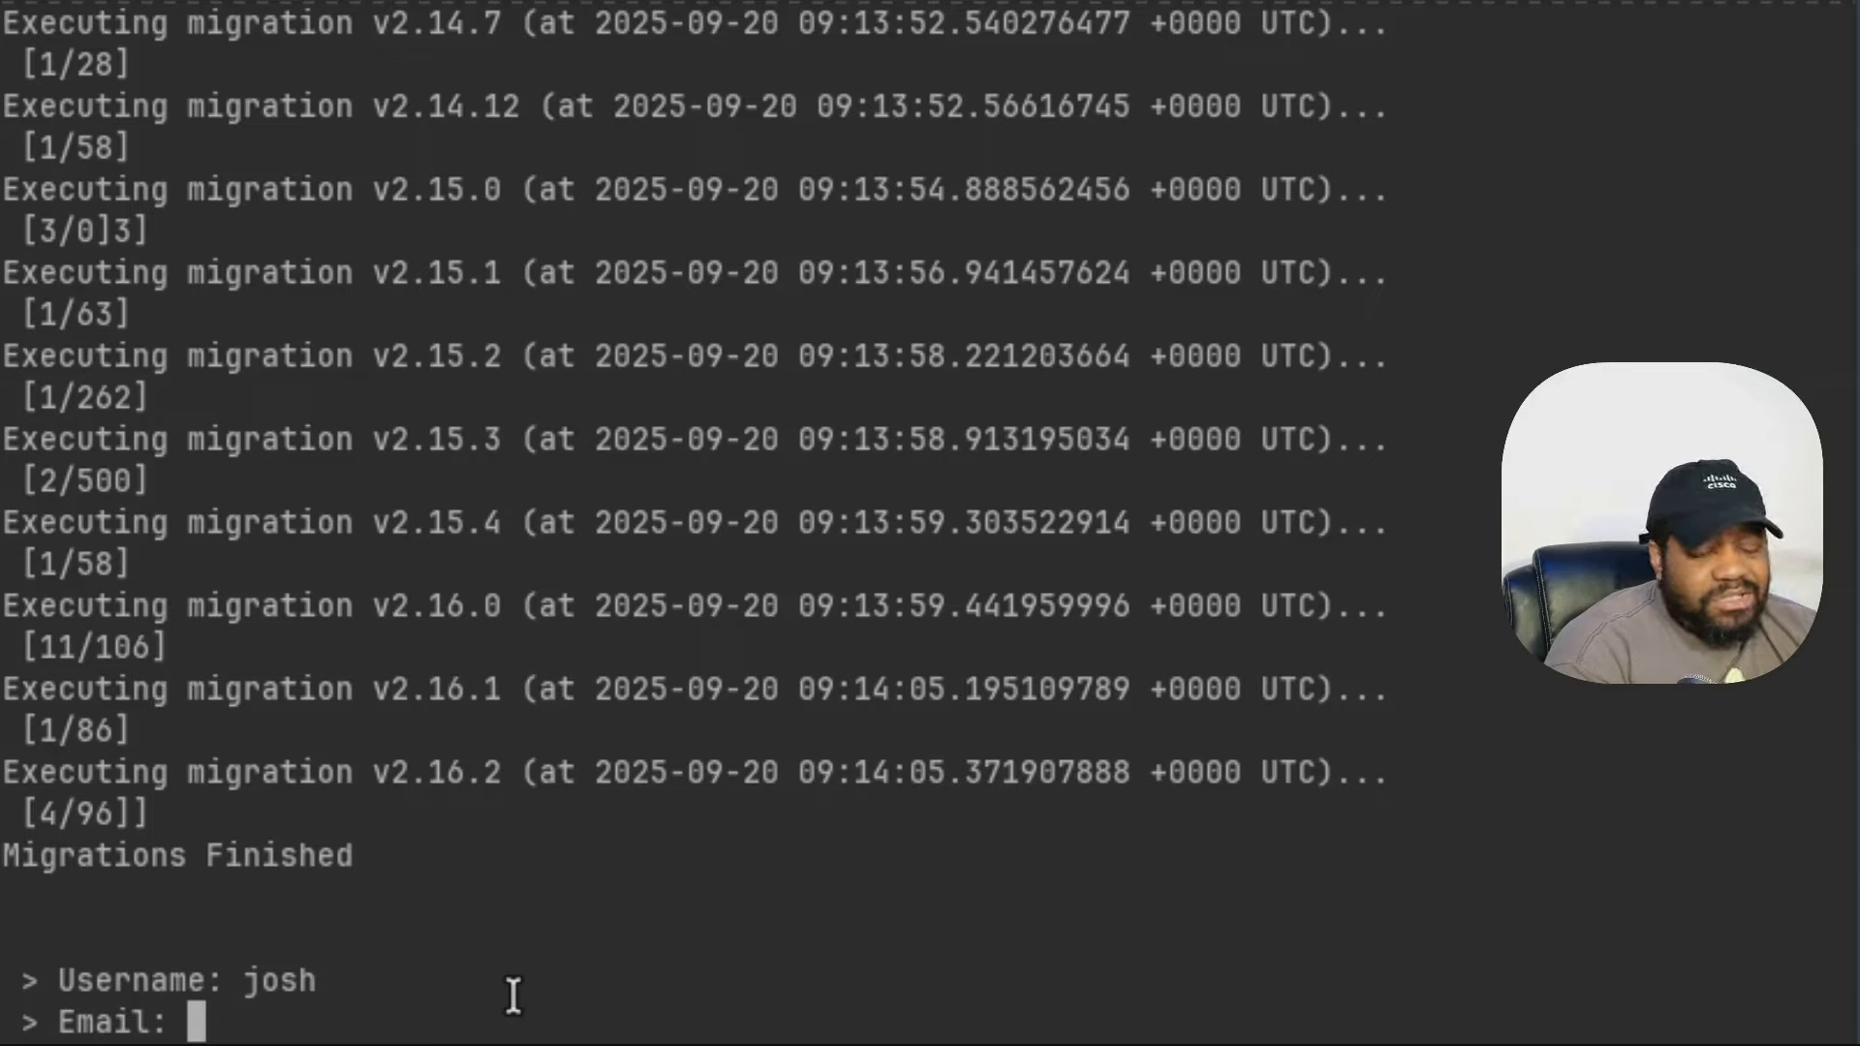
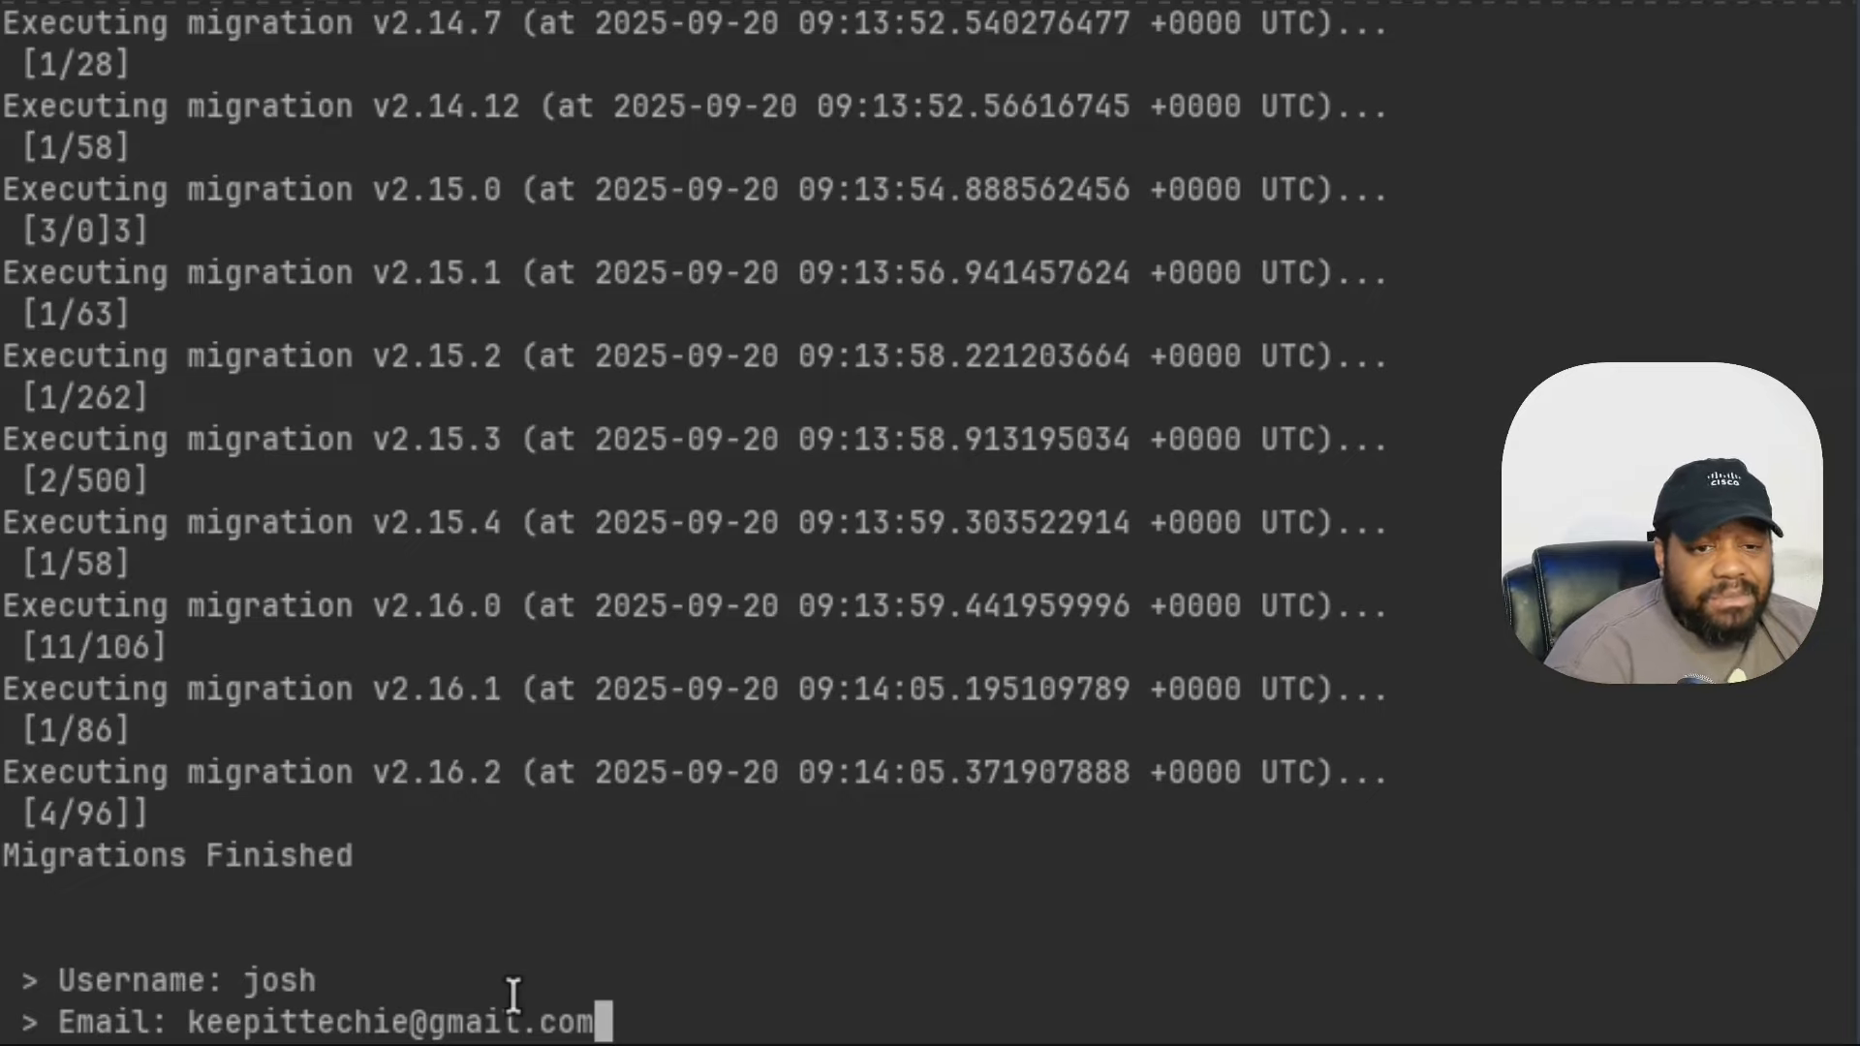
{"action": "key", "text": "Return"}
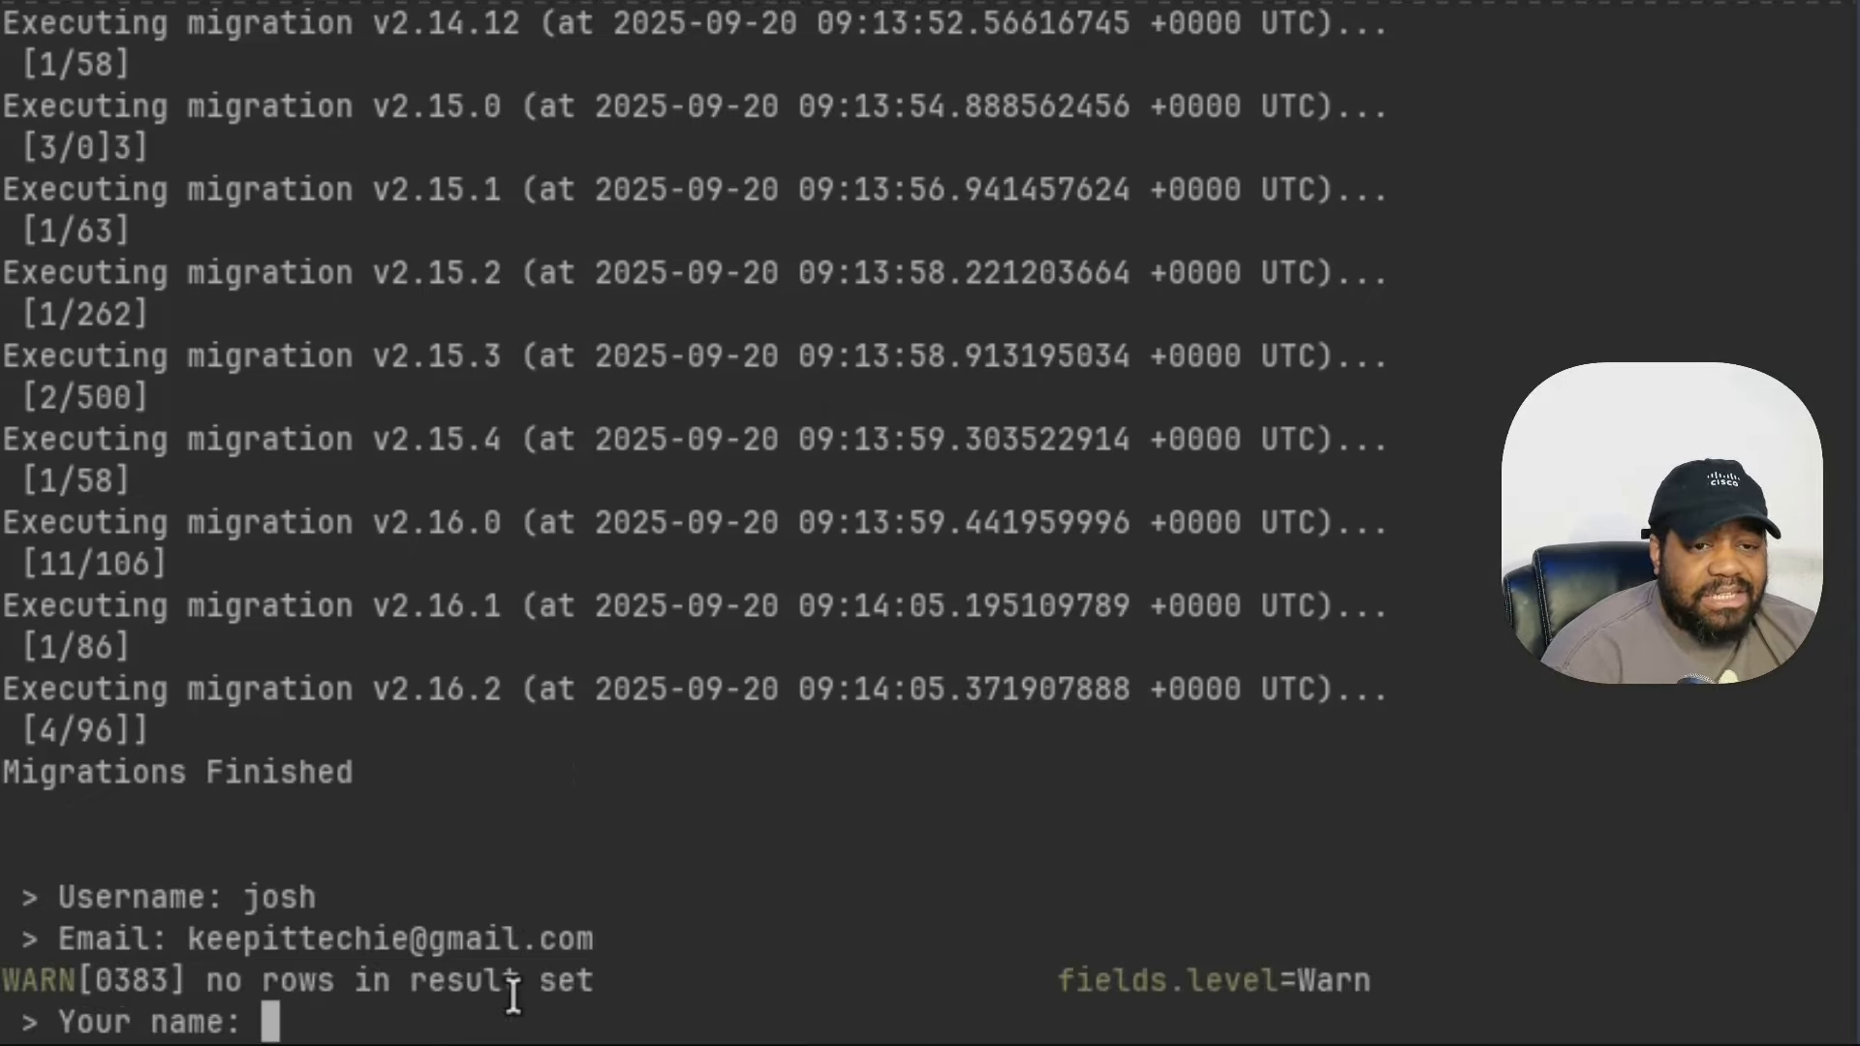
{"action": "type", "text": "Josh"}
{"action": "key", "text": "Return"}
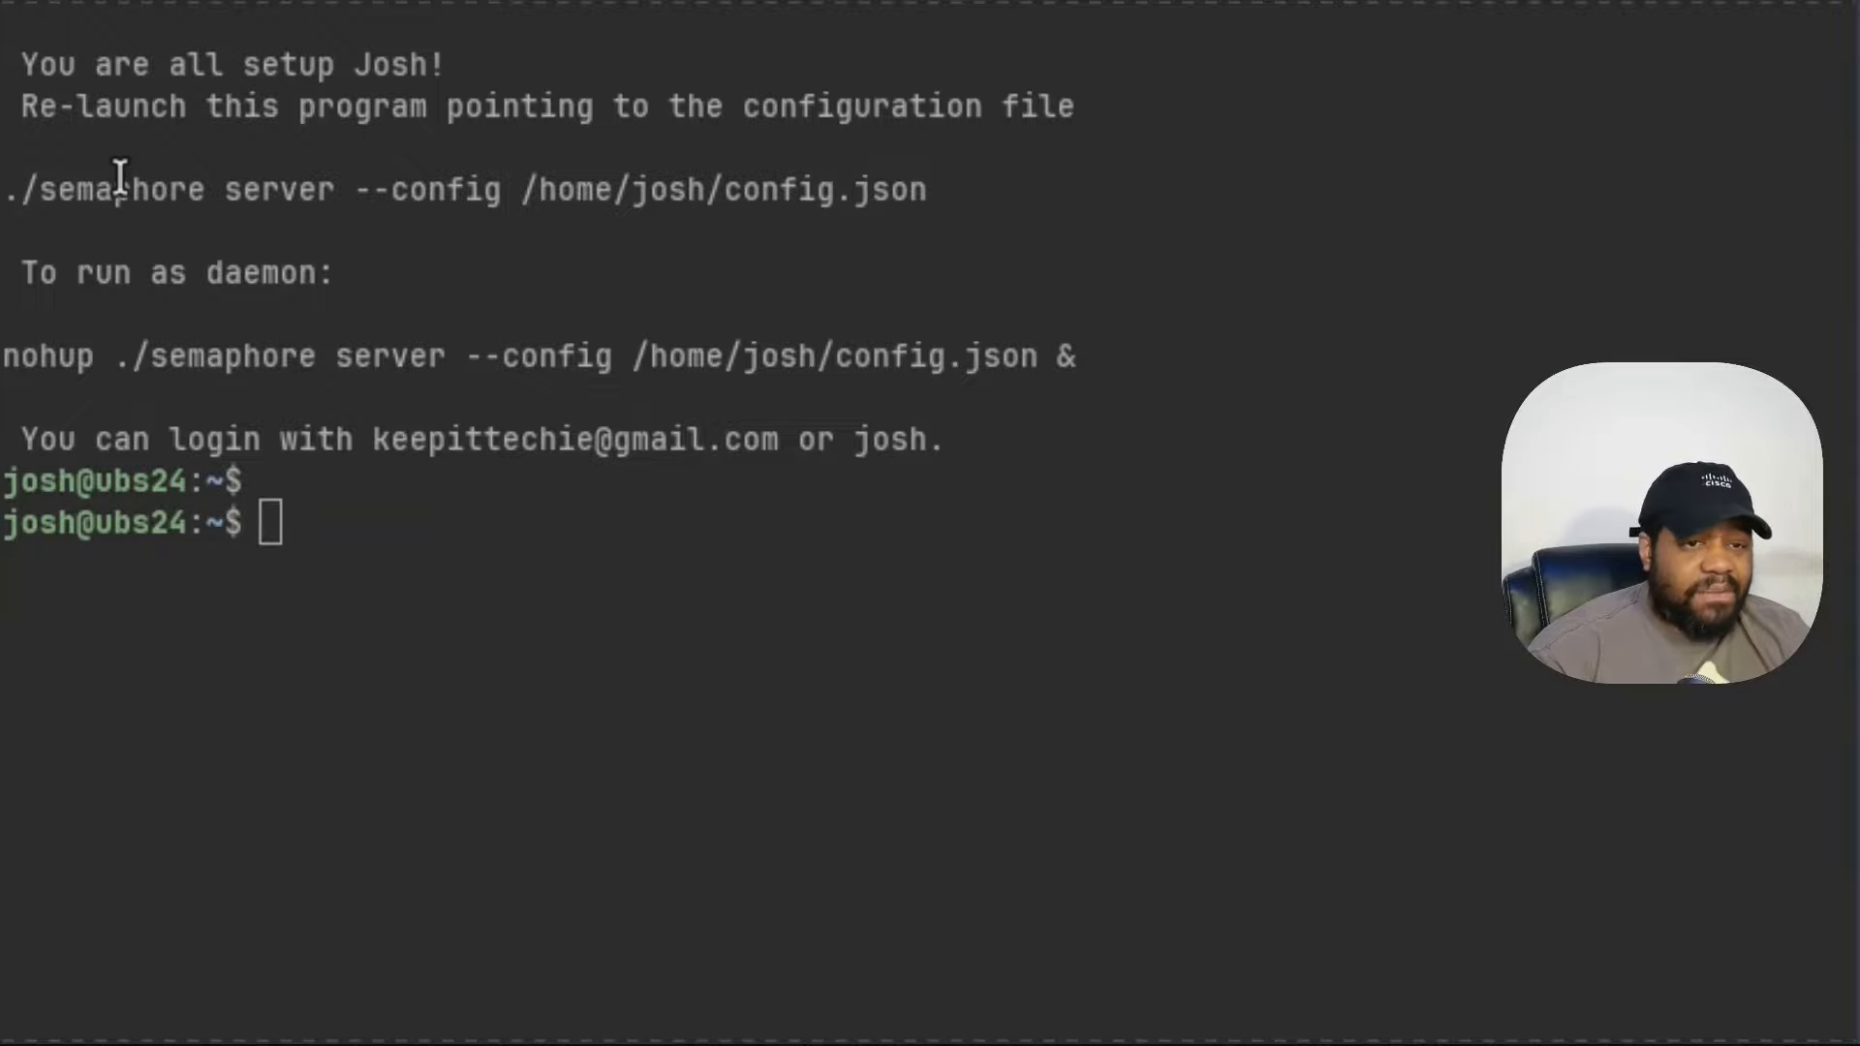
- Copy the suggested ./semaphore server --config command and run it at the prompt
{"action": "left_click_drag", "start_coordinate": [5, 198], "coordinate": [931, 184]}
{"action": "key", "text": "ctrl+c"}
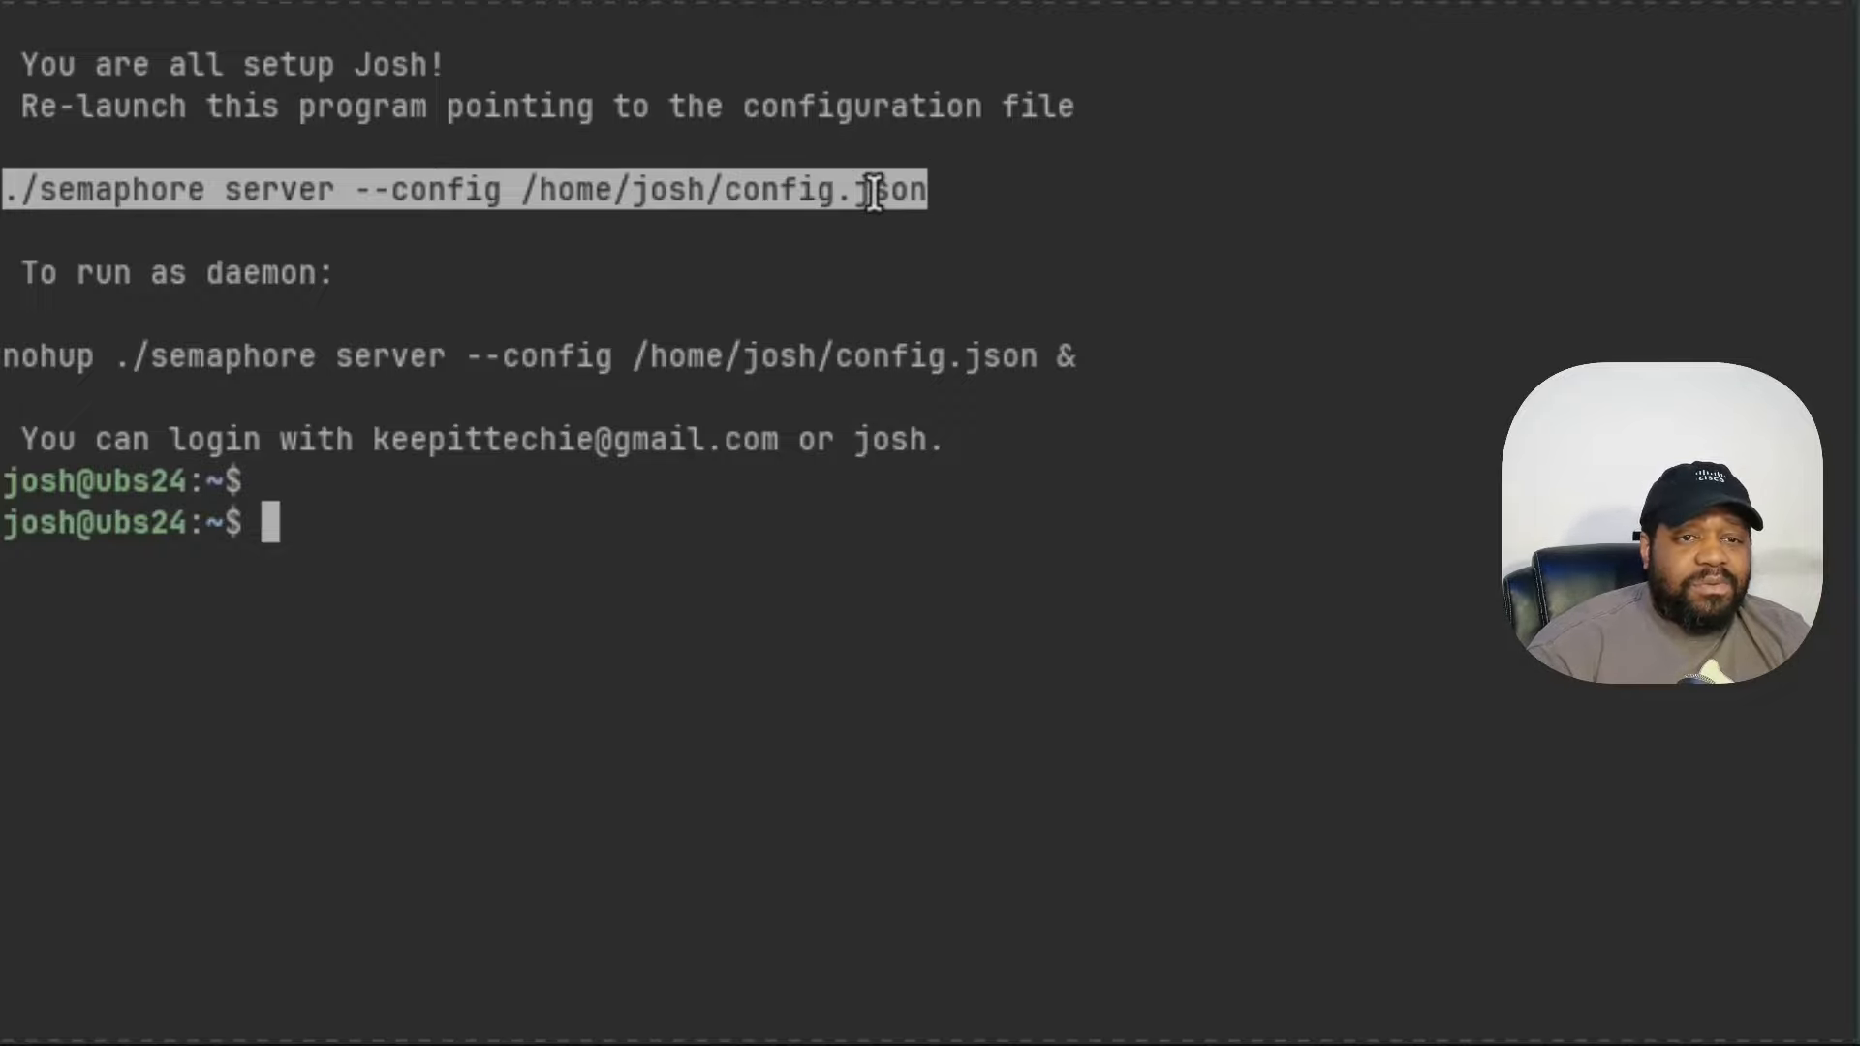
{"action": "left_click", "coordinate": [1053, 414]}
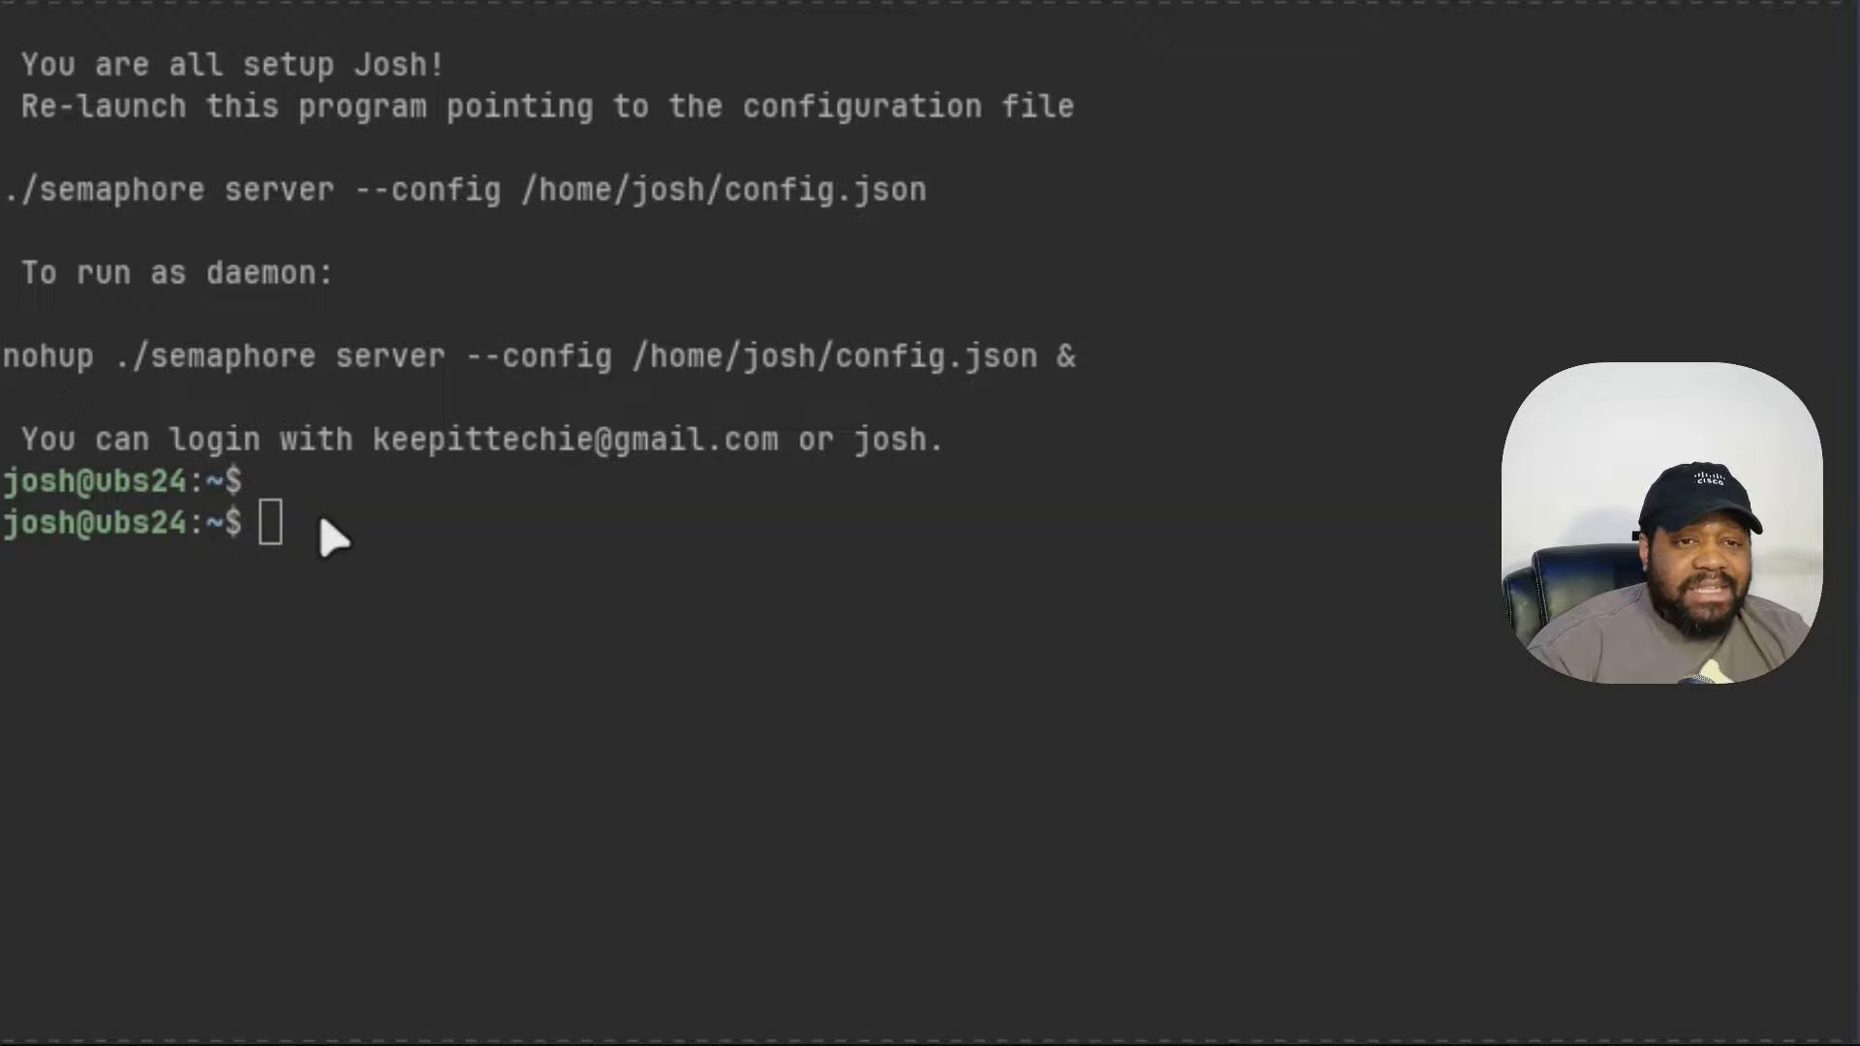
{"action": "key", "text": "ctrl+shift+v"}
{"action": "key", "text": "ctrl+l"}
{"action": "key", "text": "Return"}
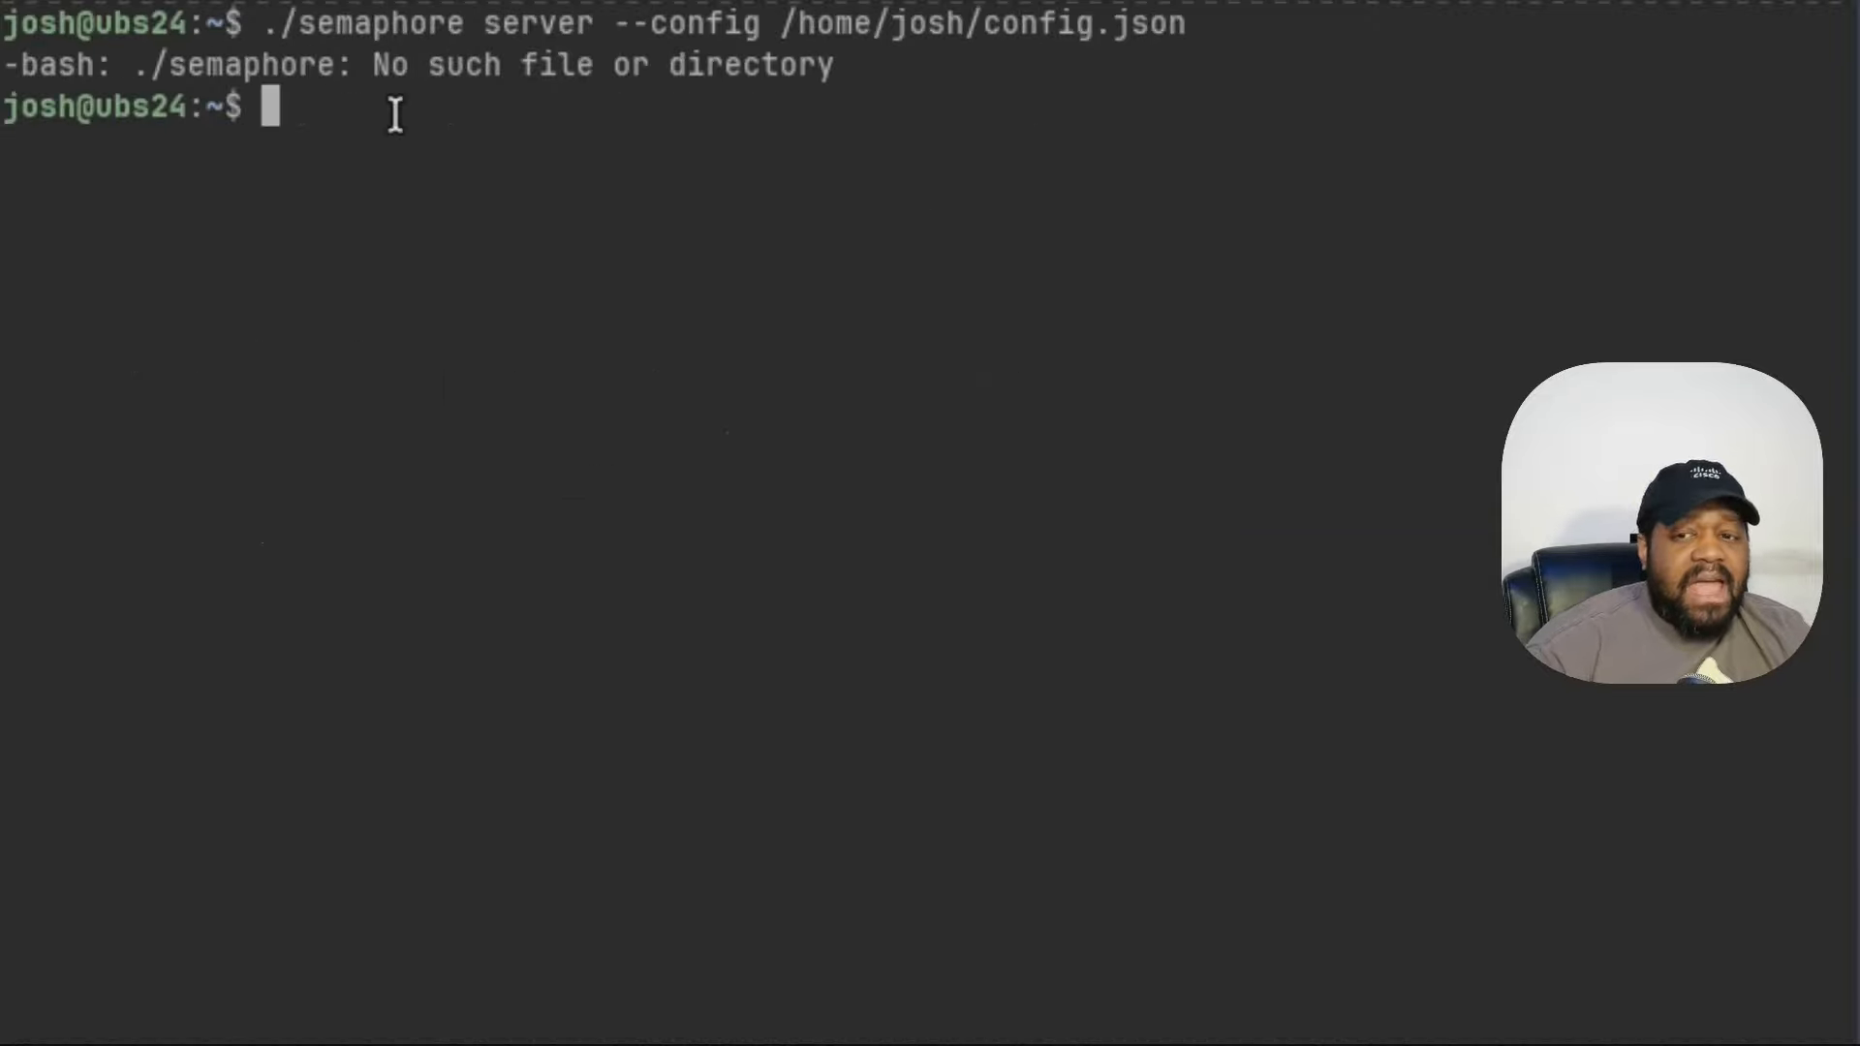
- Locate the installed semaphore binary with 'which semaphore'
{"action": "type", "text": "which "}
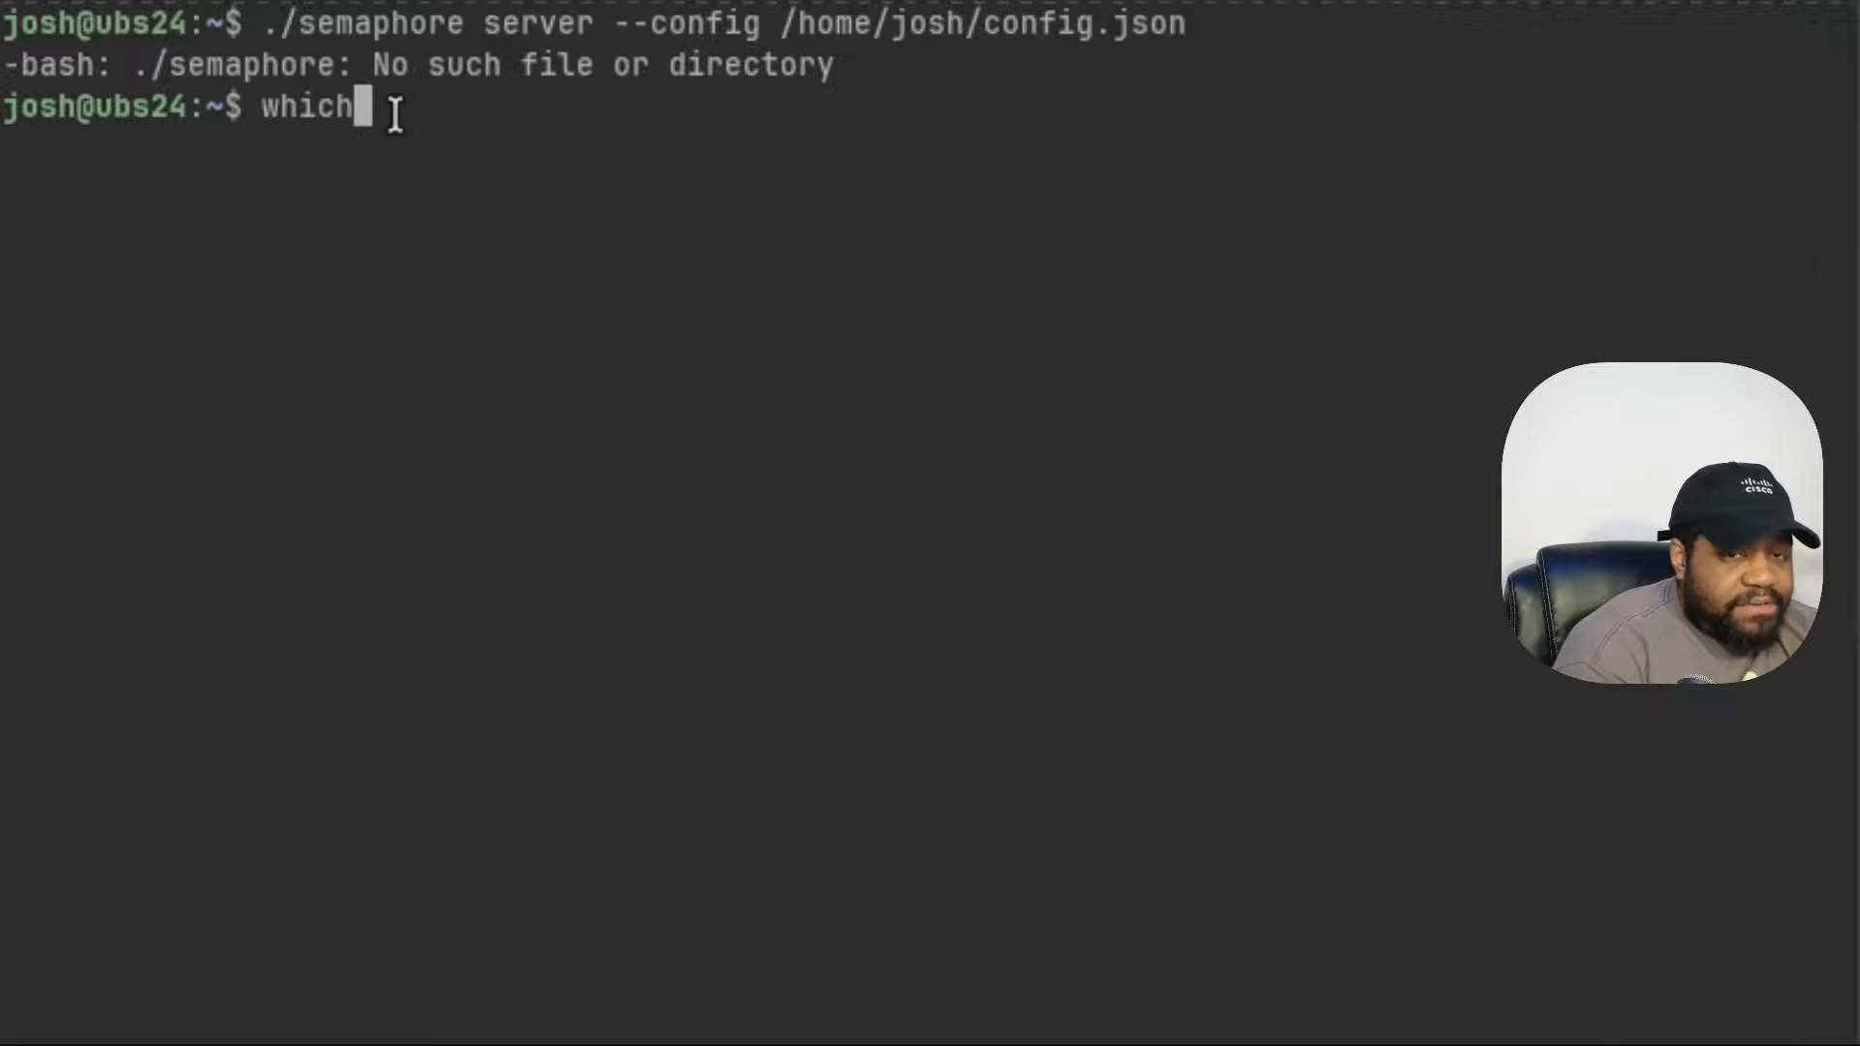
{"action": "type", "text": "semaph"}
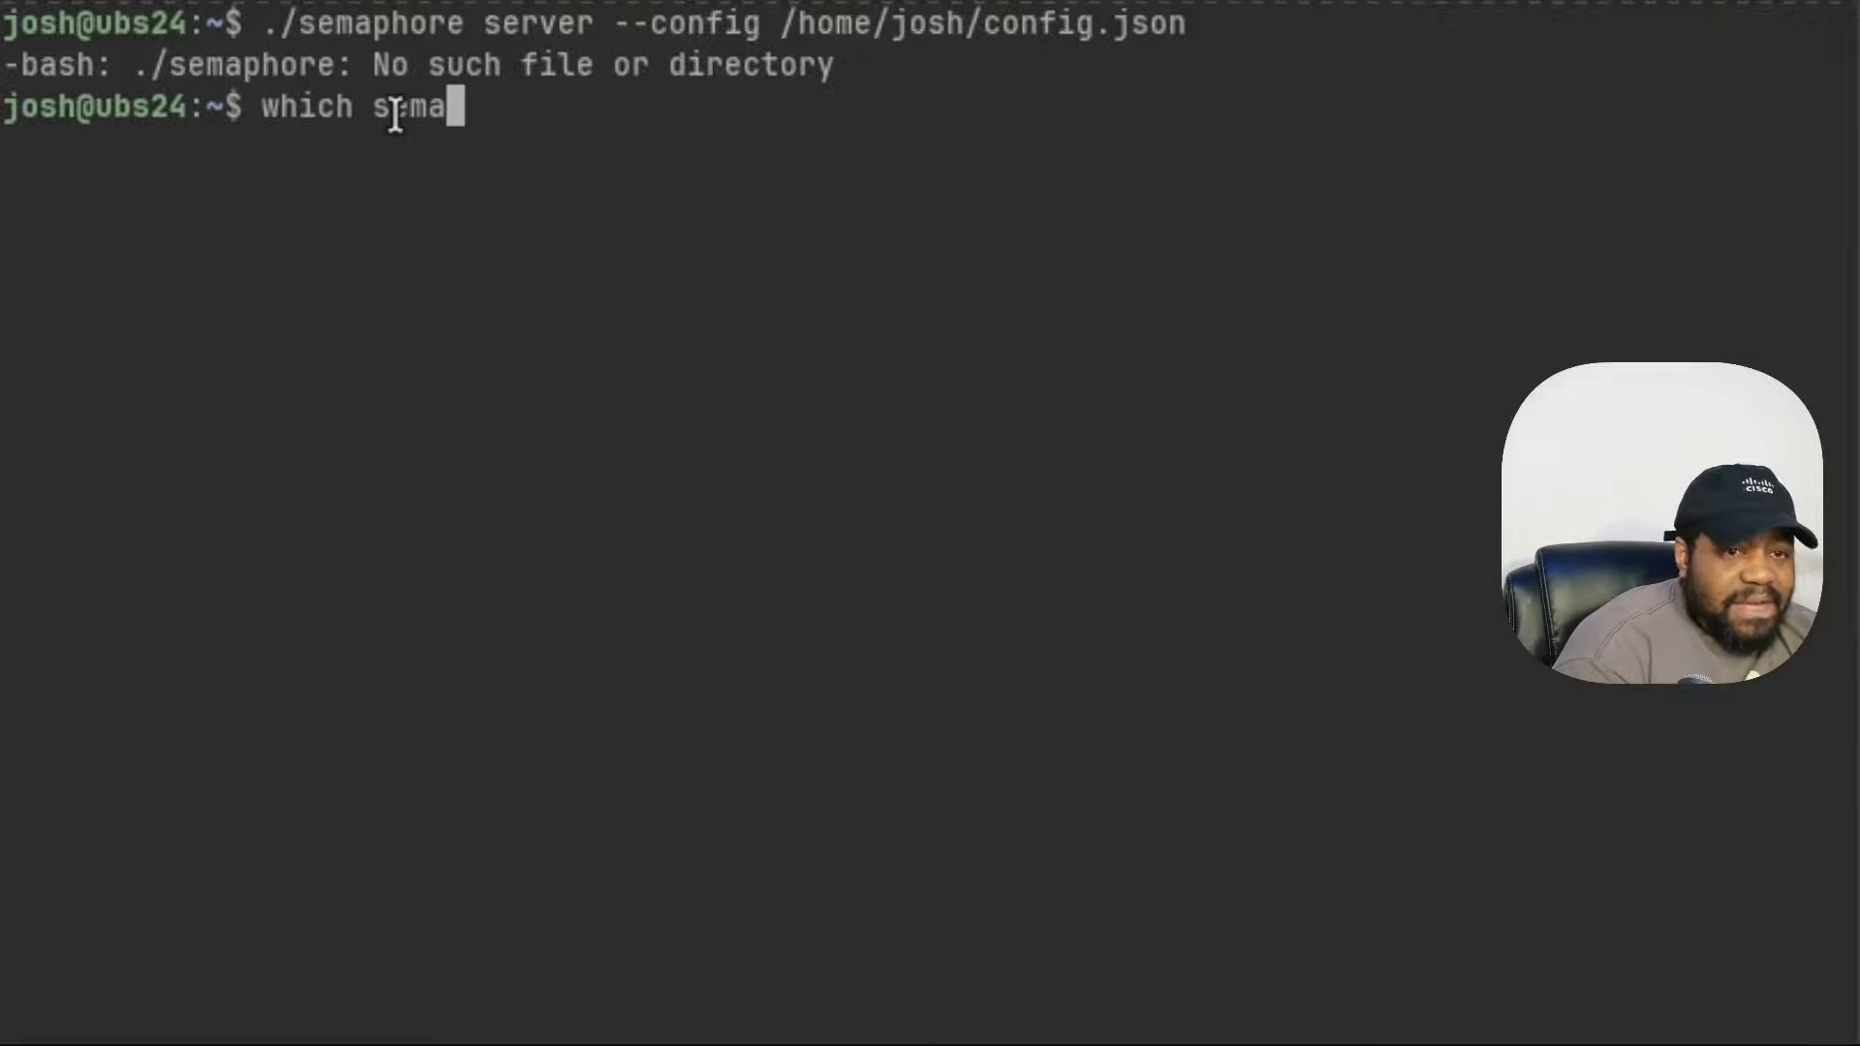
{"action": "key", "text": "Tab"}
{"action": "key", "text": "BackSpace"}
{"action": "key", "text": "BackSpace"}
{"action": "key", "text": "BackSpace"}
{"action": "key", "text": "BackSpace"}
{"action": "key", "text": "BackSpace"}
{"action": "key", "text": "BackSpace"}
{"action": "key", "text": "BackSpace"}
{"action": "key", "text": "BackSpace"}
{"action": "key", "text": "BackSpace"}
{"action": "key", "text": "BackSpace"}
{"action": "key", "text": "BackSpace"}
{"action": "key", "text": "BackSpace"}
{"action": "key", "text": "BackSpace"}
{"action": "key", "text": "BackSpace"}
{"action": "key", "text": "BackSpace"}
{"action": "key", "text": "BackSpace"}
{"action": "key", "text": "BackSpace"}
{"action": "key", "text": "BackSpace"}
{"action": "key", "text": "BackSpace"}
{"action": "key", "text": "BackSpace"}
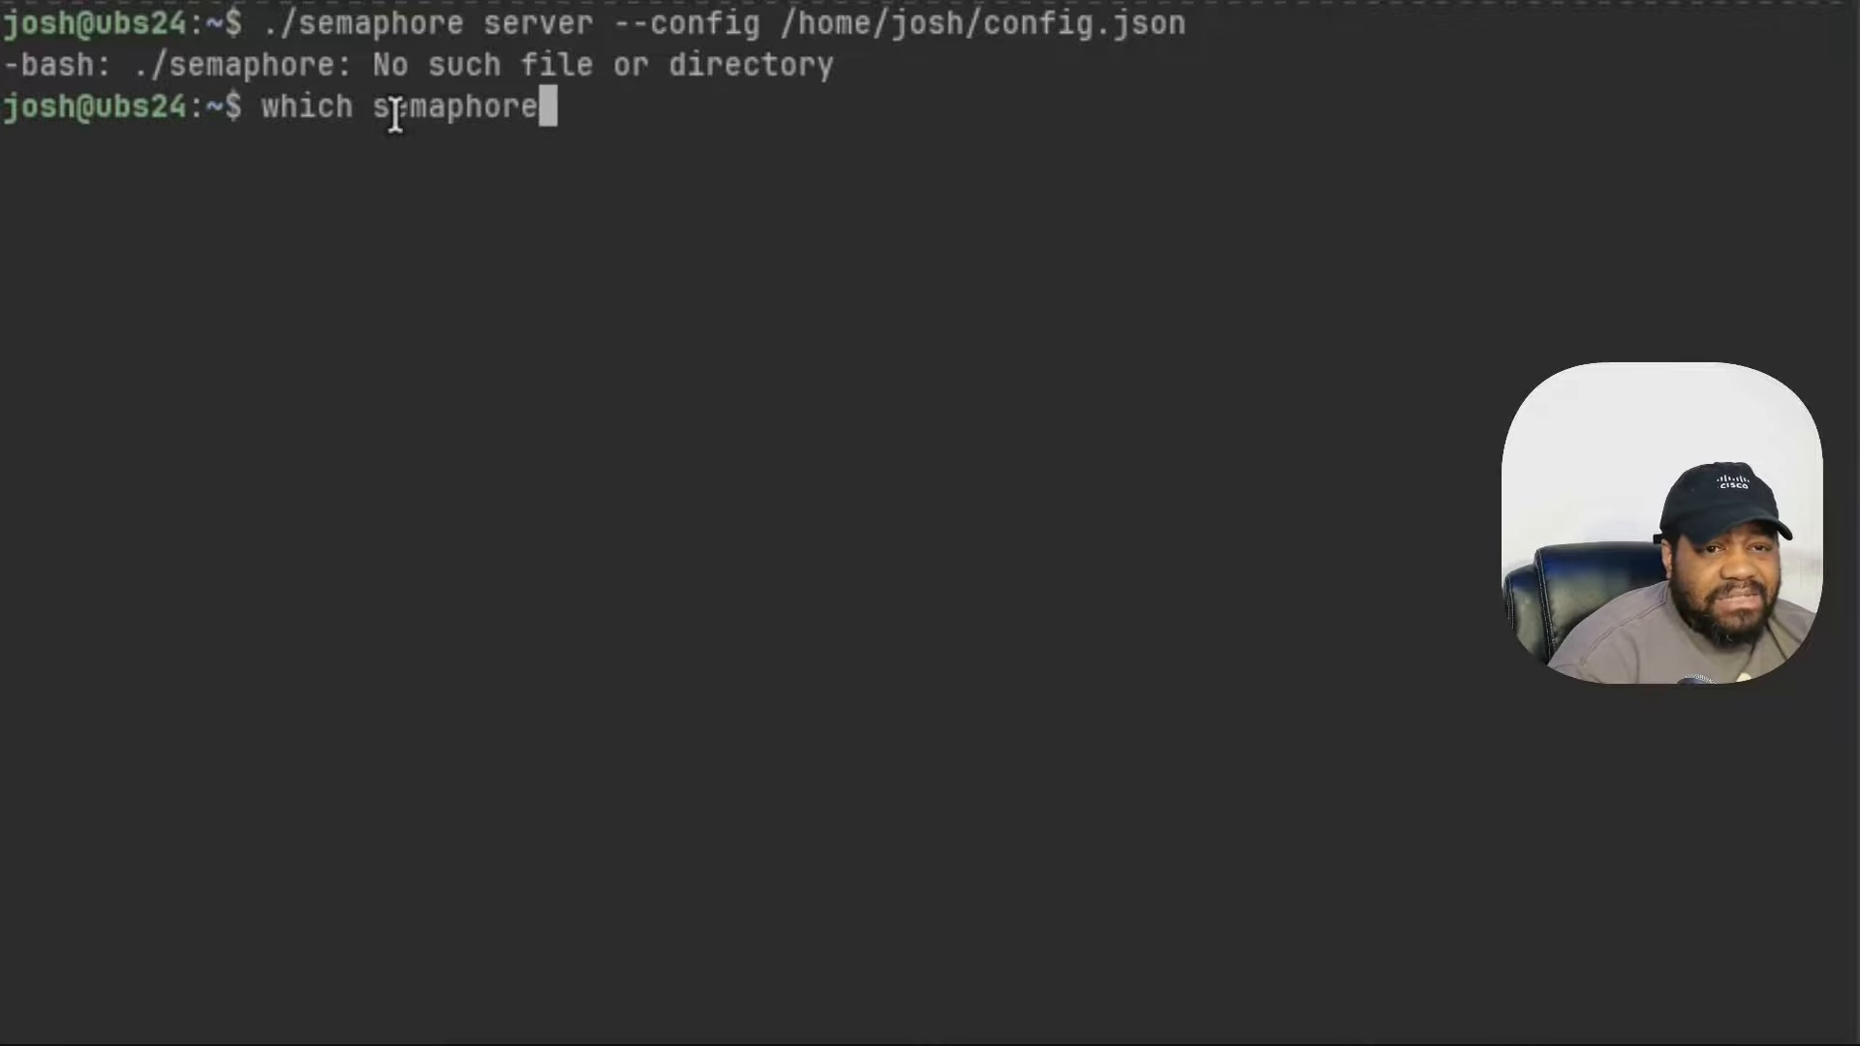
{"action": "key", "text": "Return"}
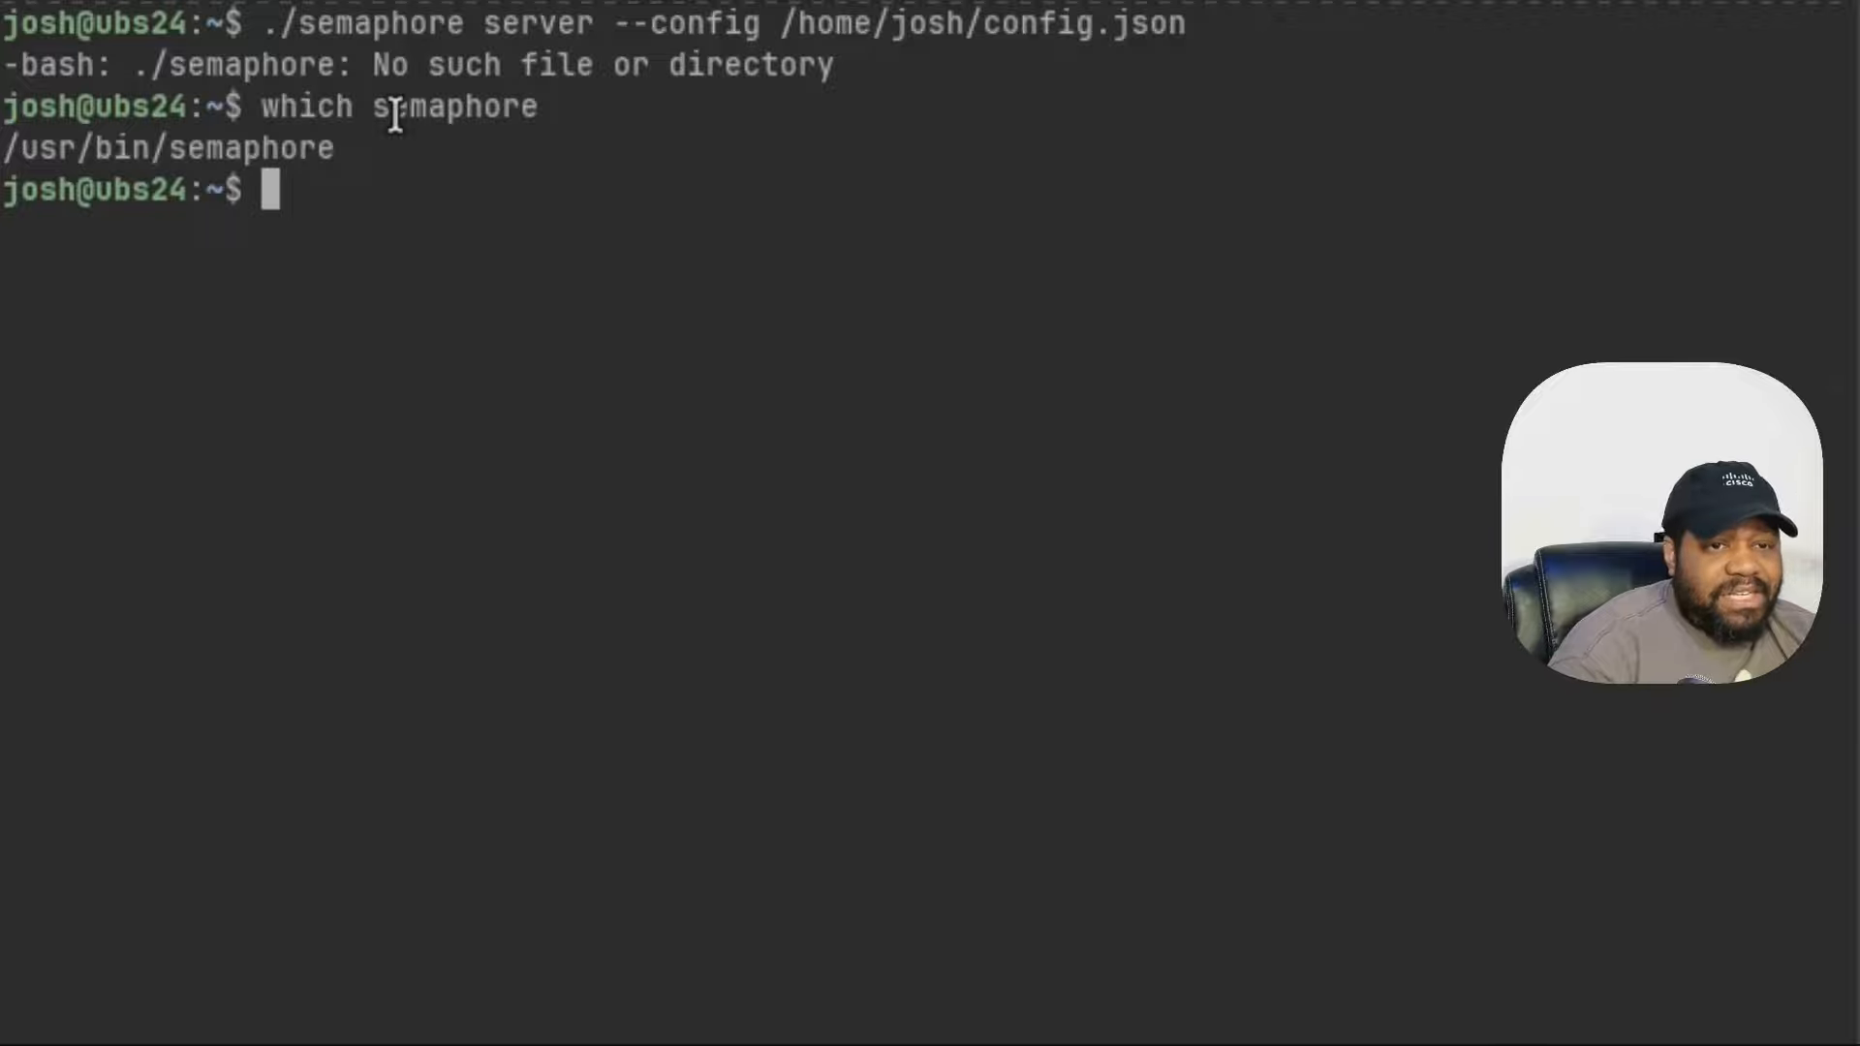
- Launch the server as /usr/bin/semaphore server --config ~/config.json
{"action": "type", "text": "/"}
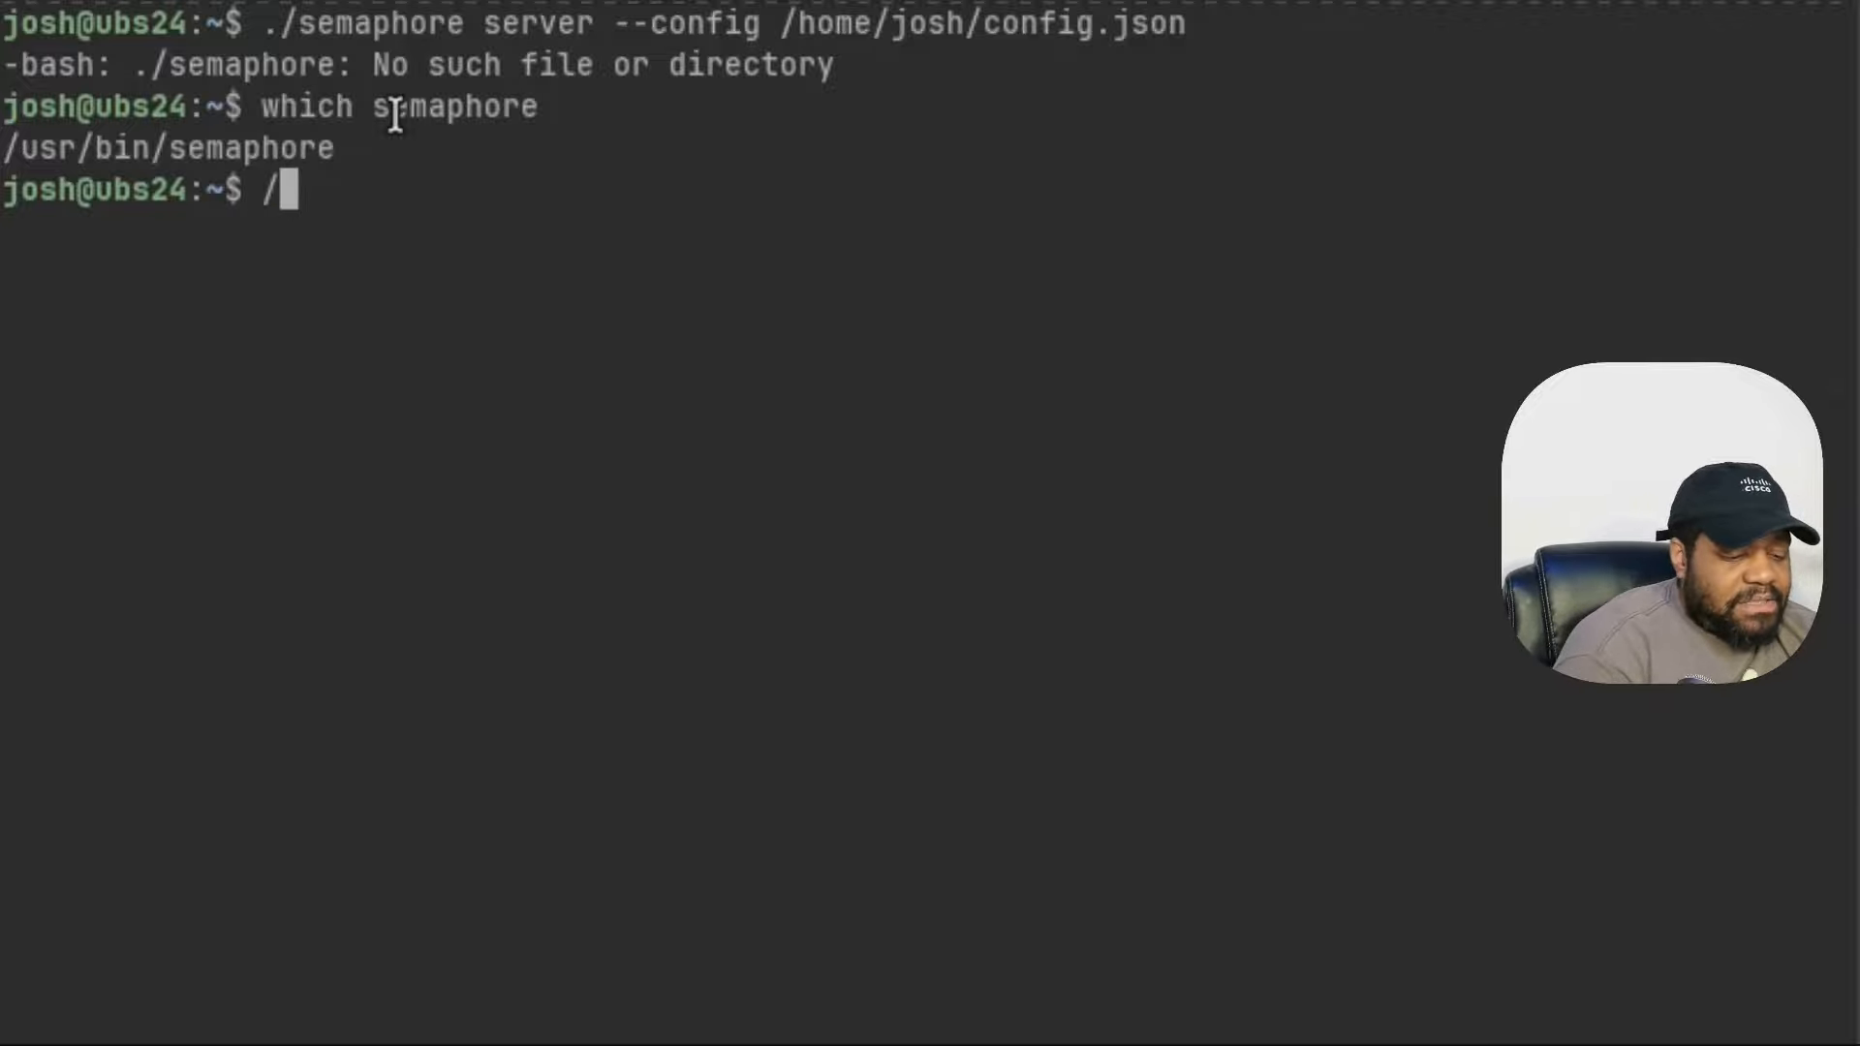
{"action": "type", "text": "usr/bin"}
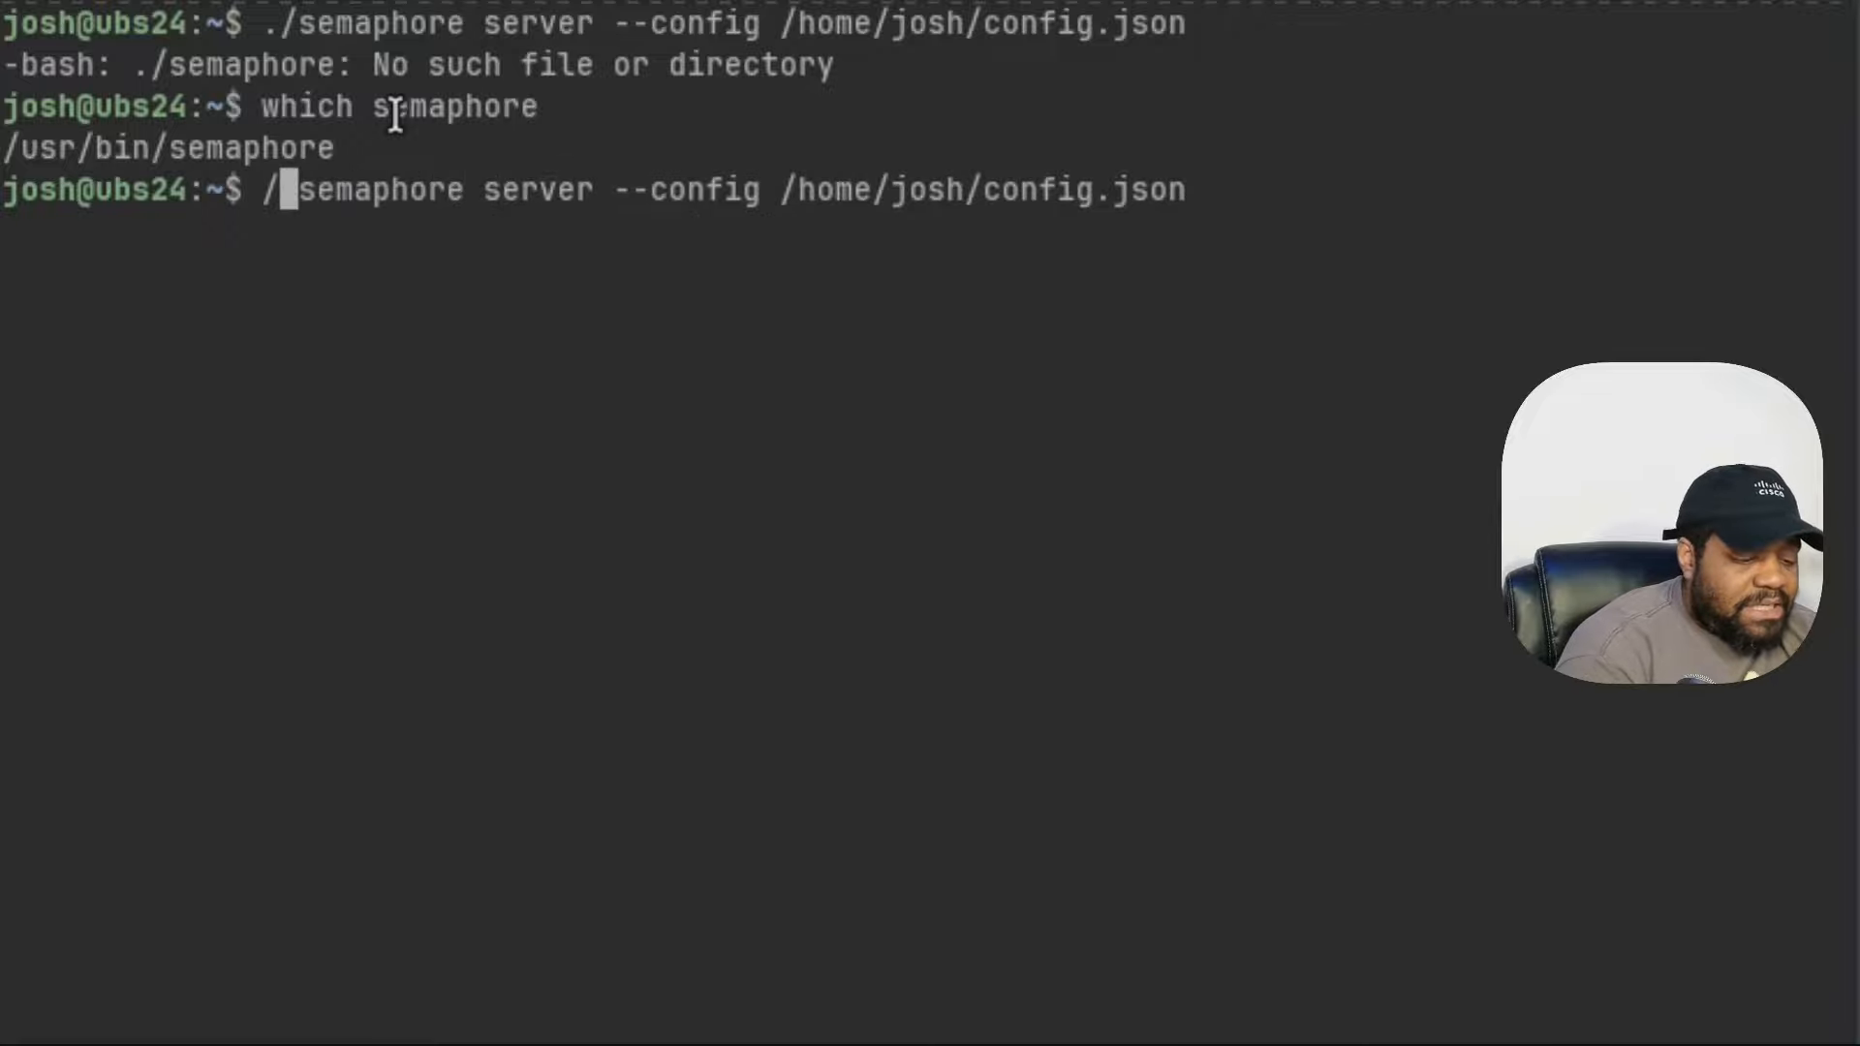
{"action": "type", "text": "usr"}
{"action": "type", "text": "/home/josh/config.json"}
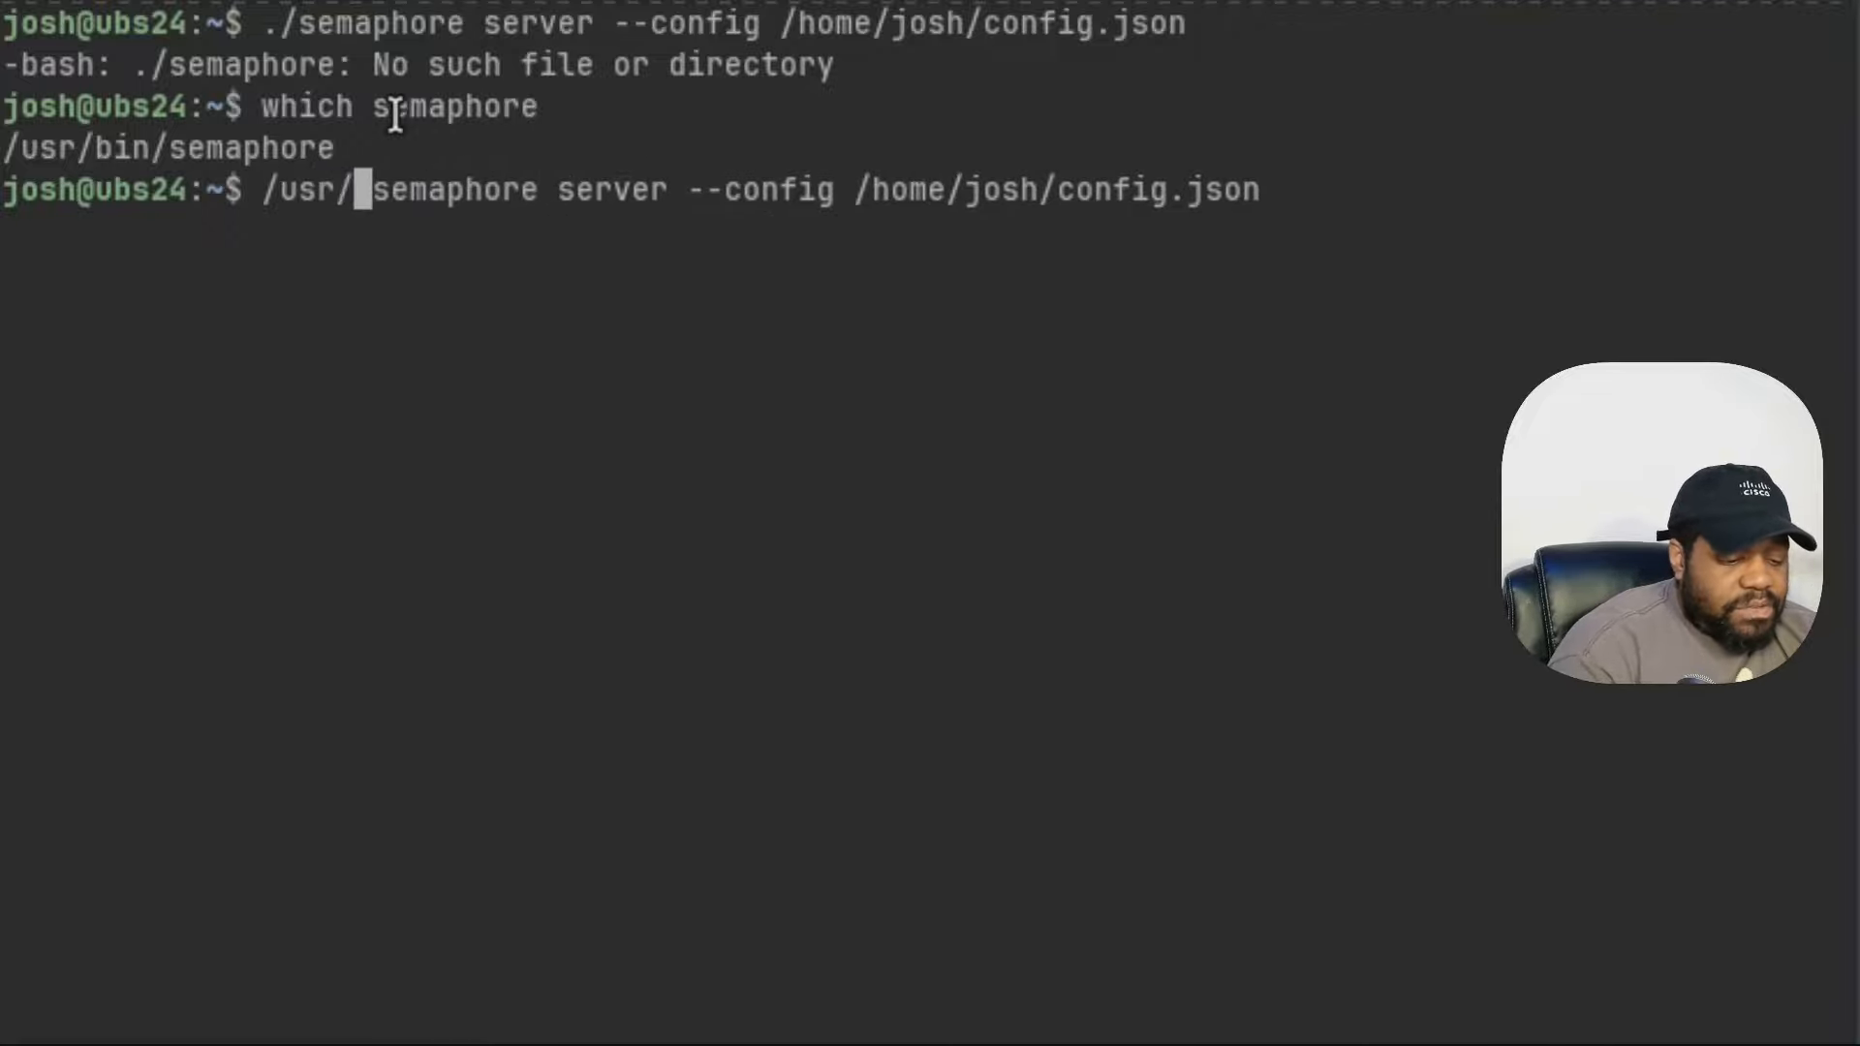
{"action": "type", "text": "bin/"}
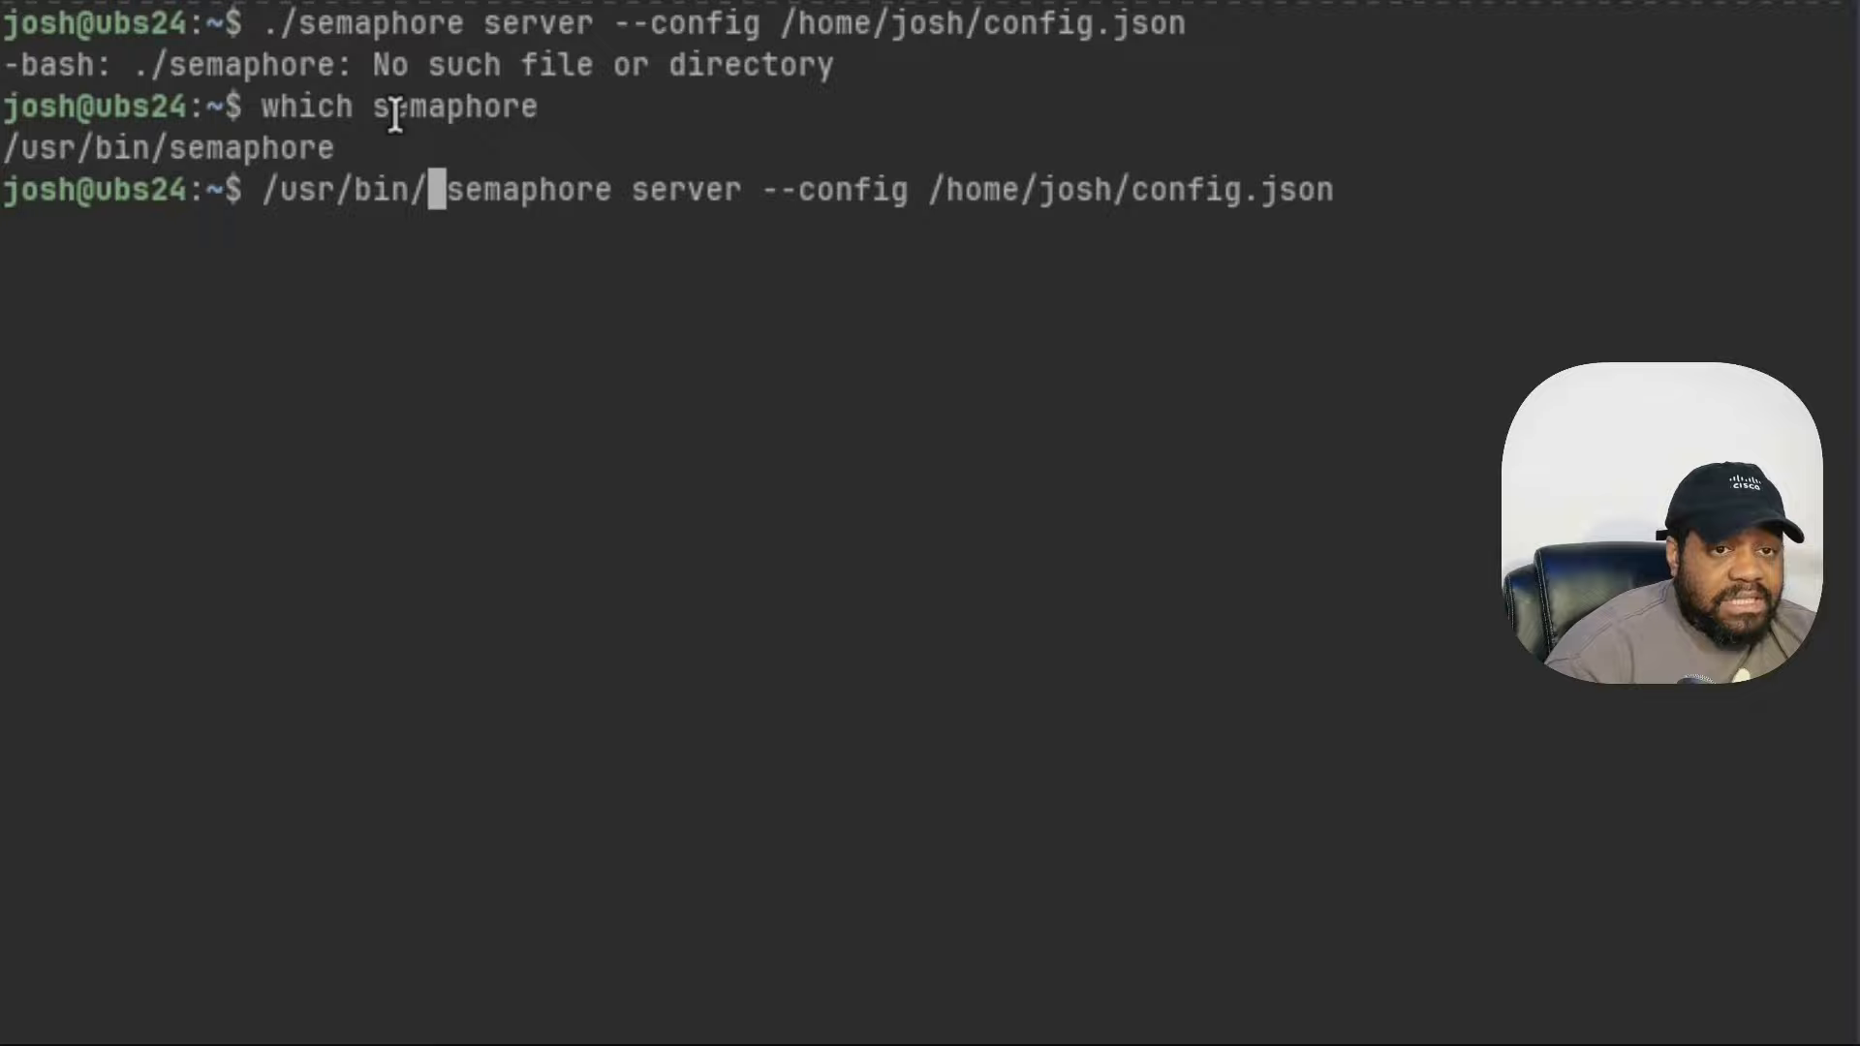
{"action": "key", "text": "Right"}
{"action": "key", "text": "Right"}
{"action": "key", "text": "Right"}
{"action": "key", "text": "Left"}
{"action": "key", "text": "Left"}
{"action": "key", "text": "BackSpace"}
{"action": "key", "text": "Right"}
{"action": "key", "text": "Right"}
{"action": "key", "text": "Right"}
{"action": "key", "text": "Right"}
{"action": "key", "text": "Right"}
{"action": "key", "text": "Right"}
{"action": "key", "text": "Right"}
{"action": "key", "text": "Right"}
{"action": "key", "text": "Right"}
{"action": "key", "text": "Right"}
{"action": "key", "text": "Right"}
{"action": "key", "text": "Right"}
{"action": "key", "text": "Right"}
{"action": "key", "text": "Right"}
{"action": "key", "text": "Right"}
{"action": "key", "text": "Right"}
{"action": "key", "text": "Right"}
{"action": "key", "text": "Right"}
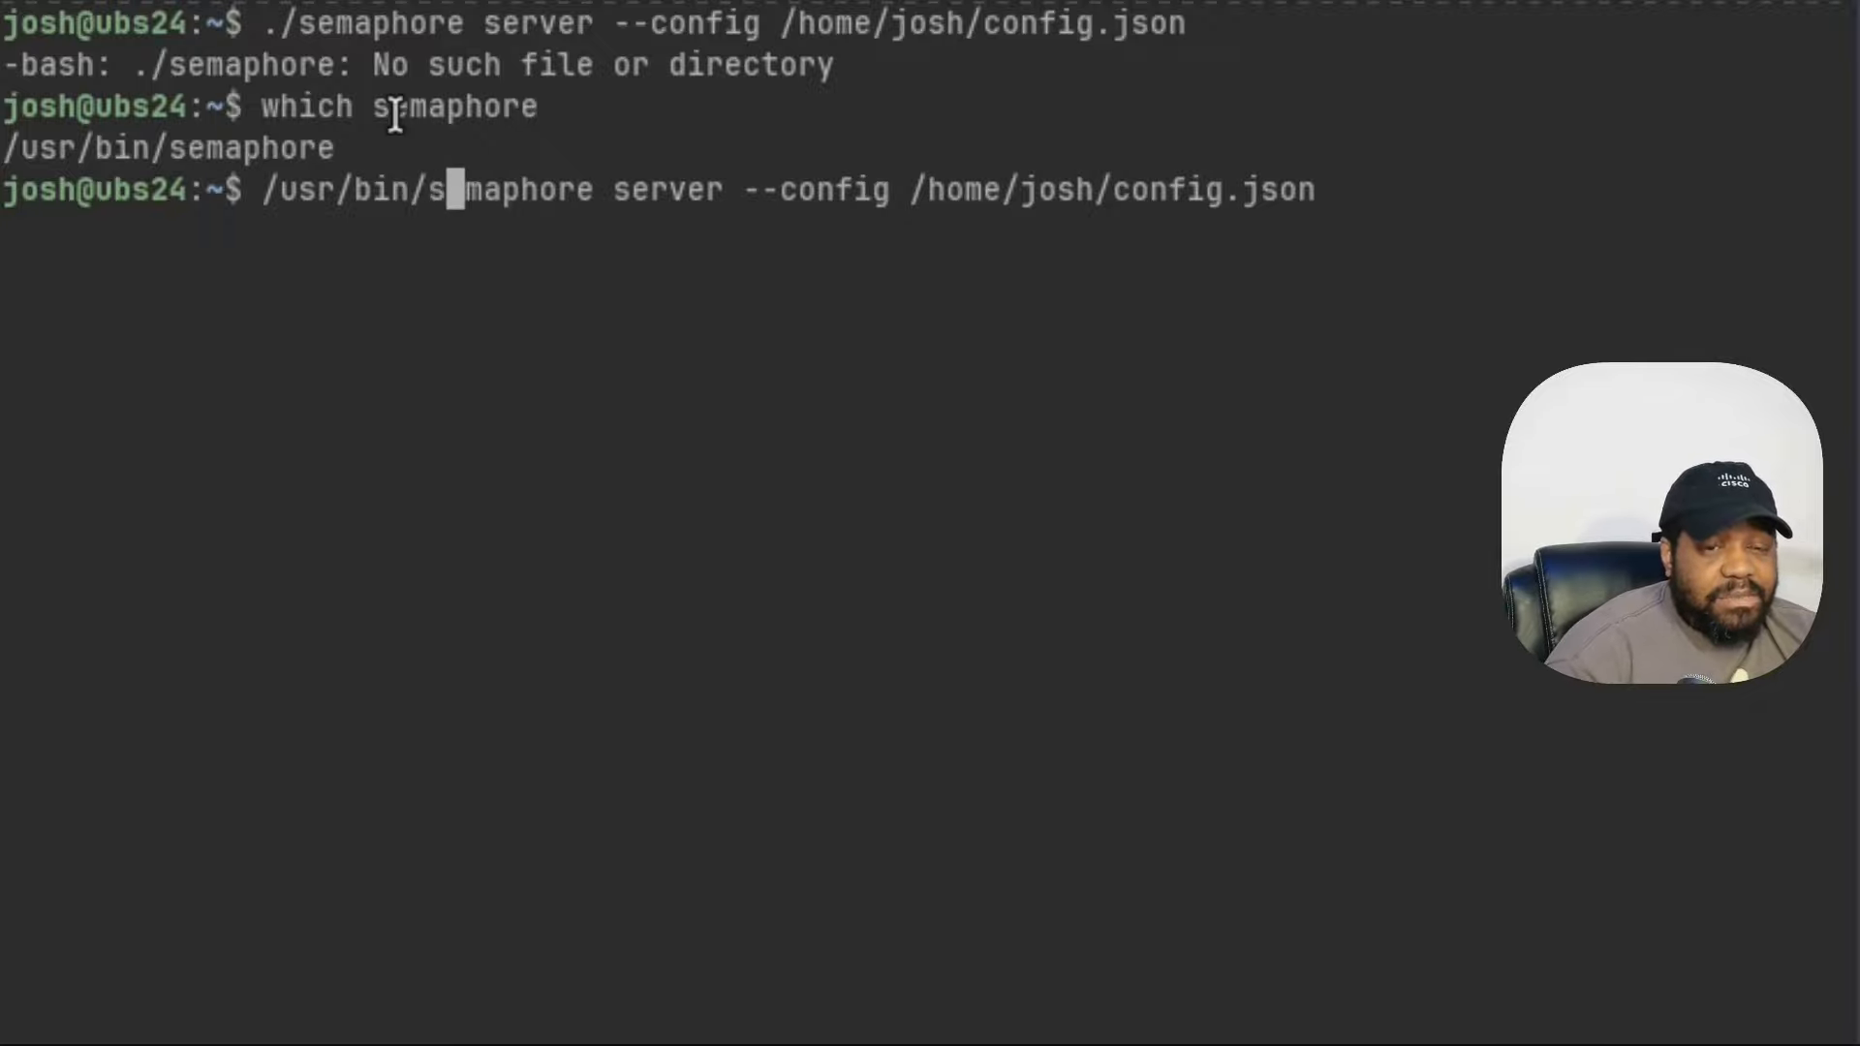
{"action": "key", "text": "Right"}
{"action": "key", "text": "Right"}
{"action": "key", "text": "Right"}
{"action": "key", "text": "Right"}
{"action": "key", "text": "Right"}
{"action": "key", "text": "Right"}
{"action": "key", "text": "Right"}
{"action": "key", "text": "Right"}
{"action": "key", "text": "Right"}
{"action": "key", "text": "Right"}
{"action": "key", "text": "Right"}
{"action": "key", "text": "Right"}
{"action": "key", "text": "Right"}
{"action": "key", "text": "Right"}
{"action": "key", "text": "Right"}
{"action": "key", "text": "Right"}
{"action": "key", "text": "Right"}
{"action": "key", "text": "Right"}
{"action": "key", "text": "Right"}
{"action": "key", "text": "Right"}
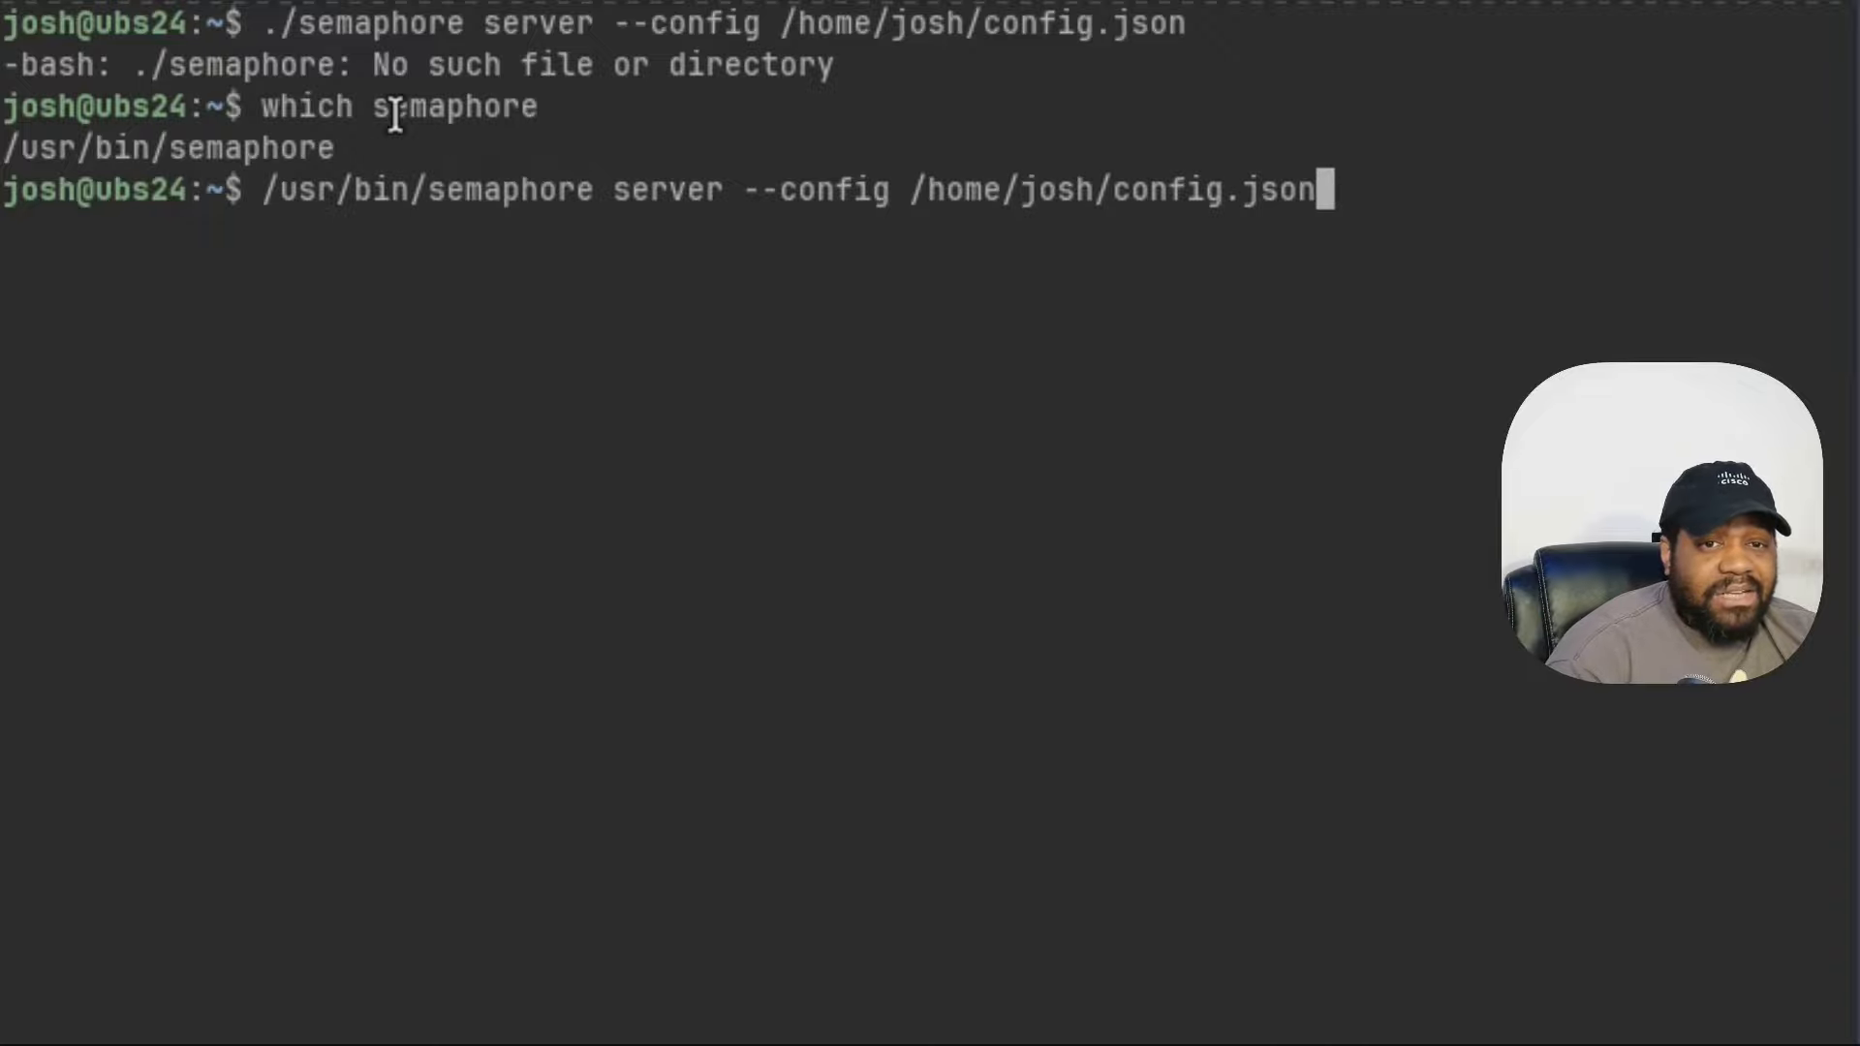
{"action": "key", "text": "Return"}
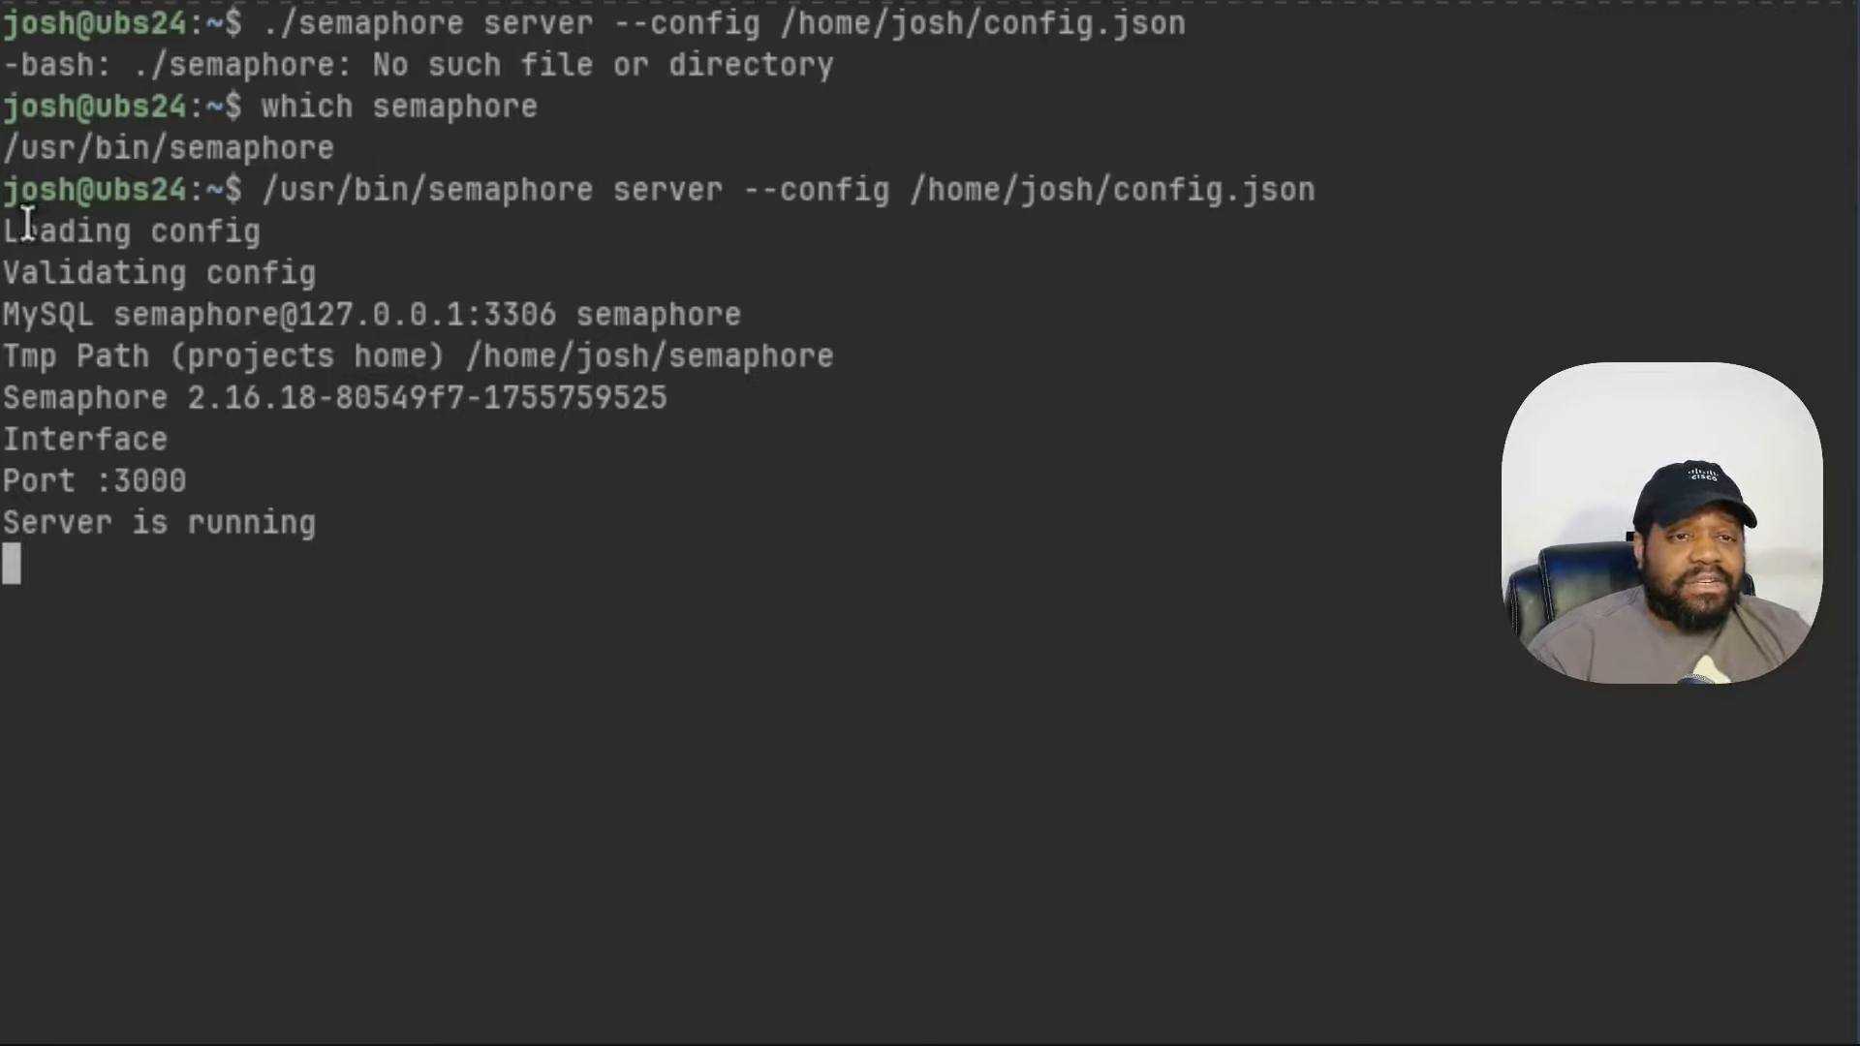
- Review the startup output reporting port 3000, then stop the server
{"action": "left_click_drag", "start_coordinate": [4, 194], "coordinate": [610, 513]}
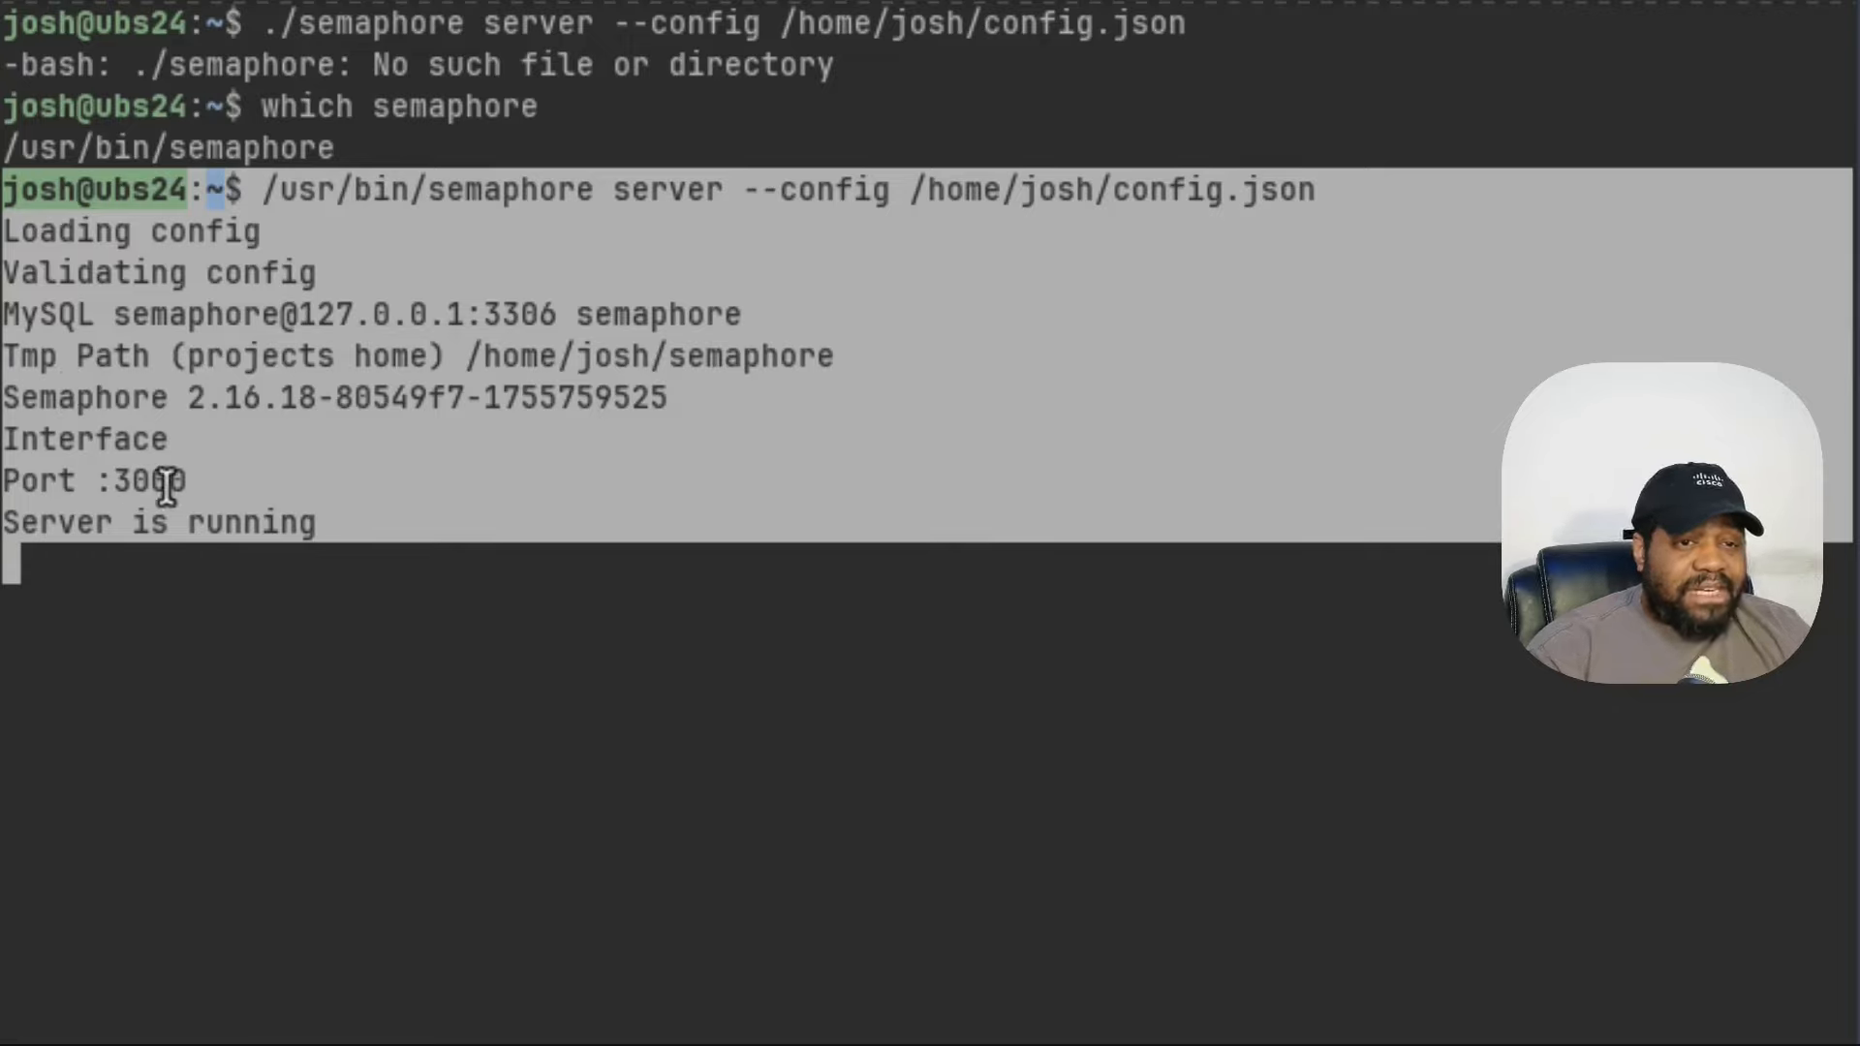
{"action": "left_click", "coordinate": [345, 595]}
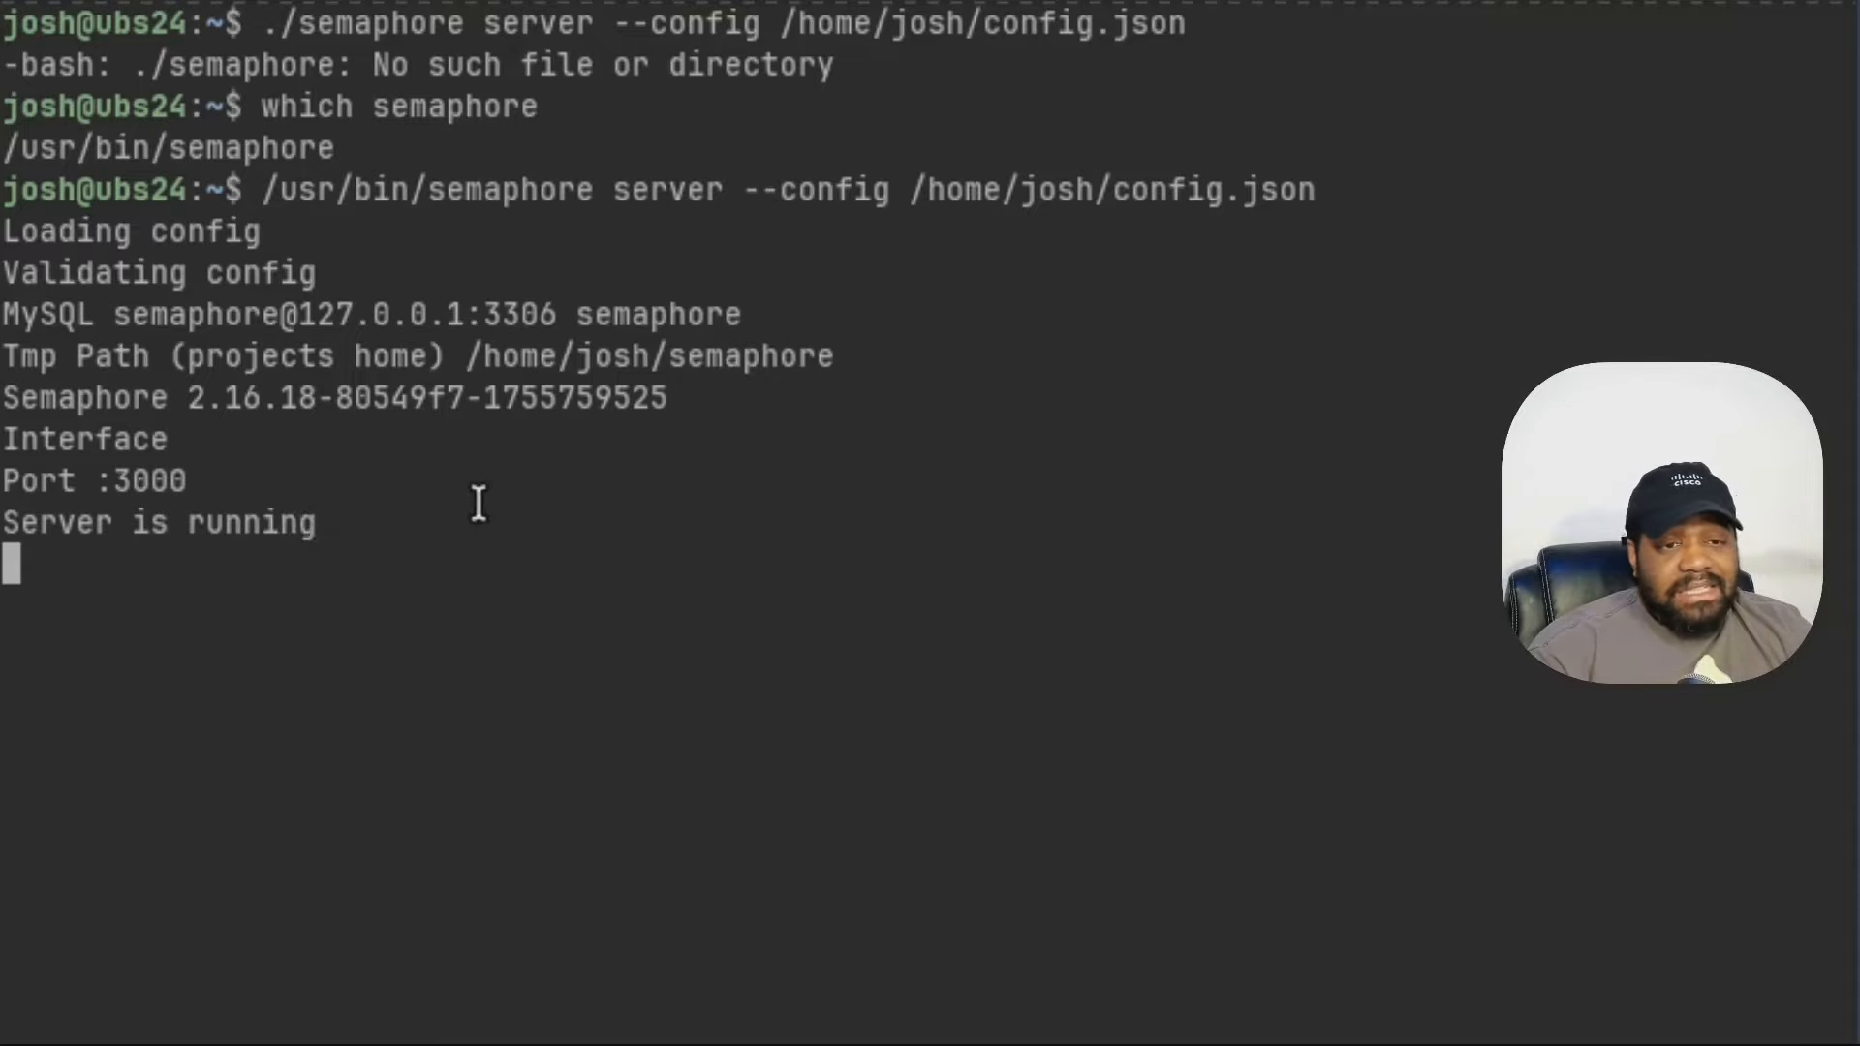
{"action": "key", "text": "ctrl+c"}
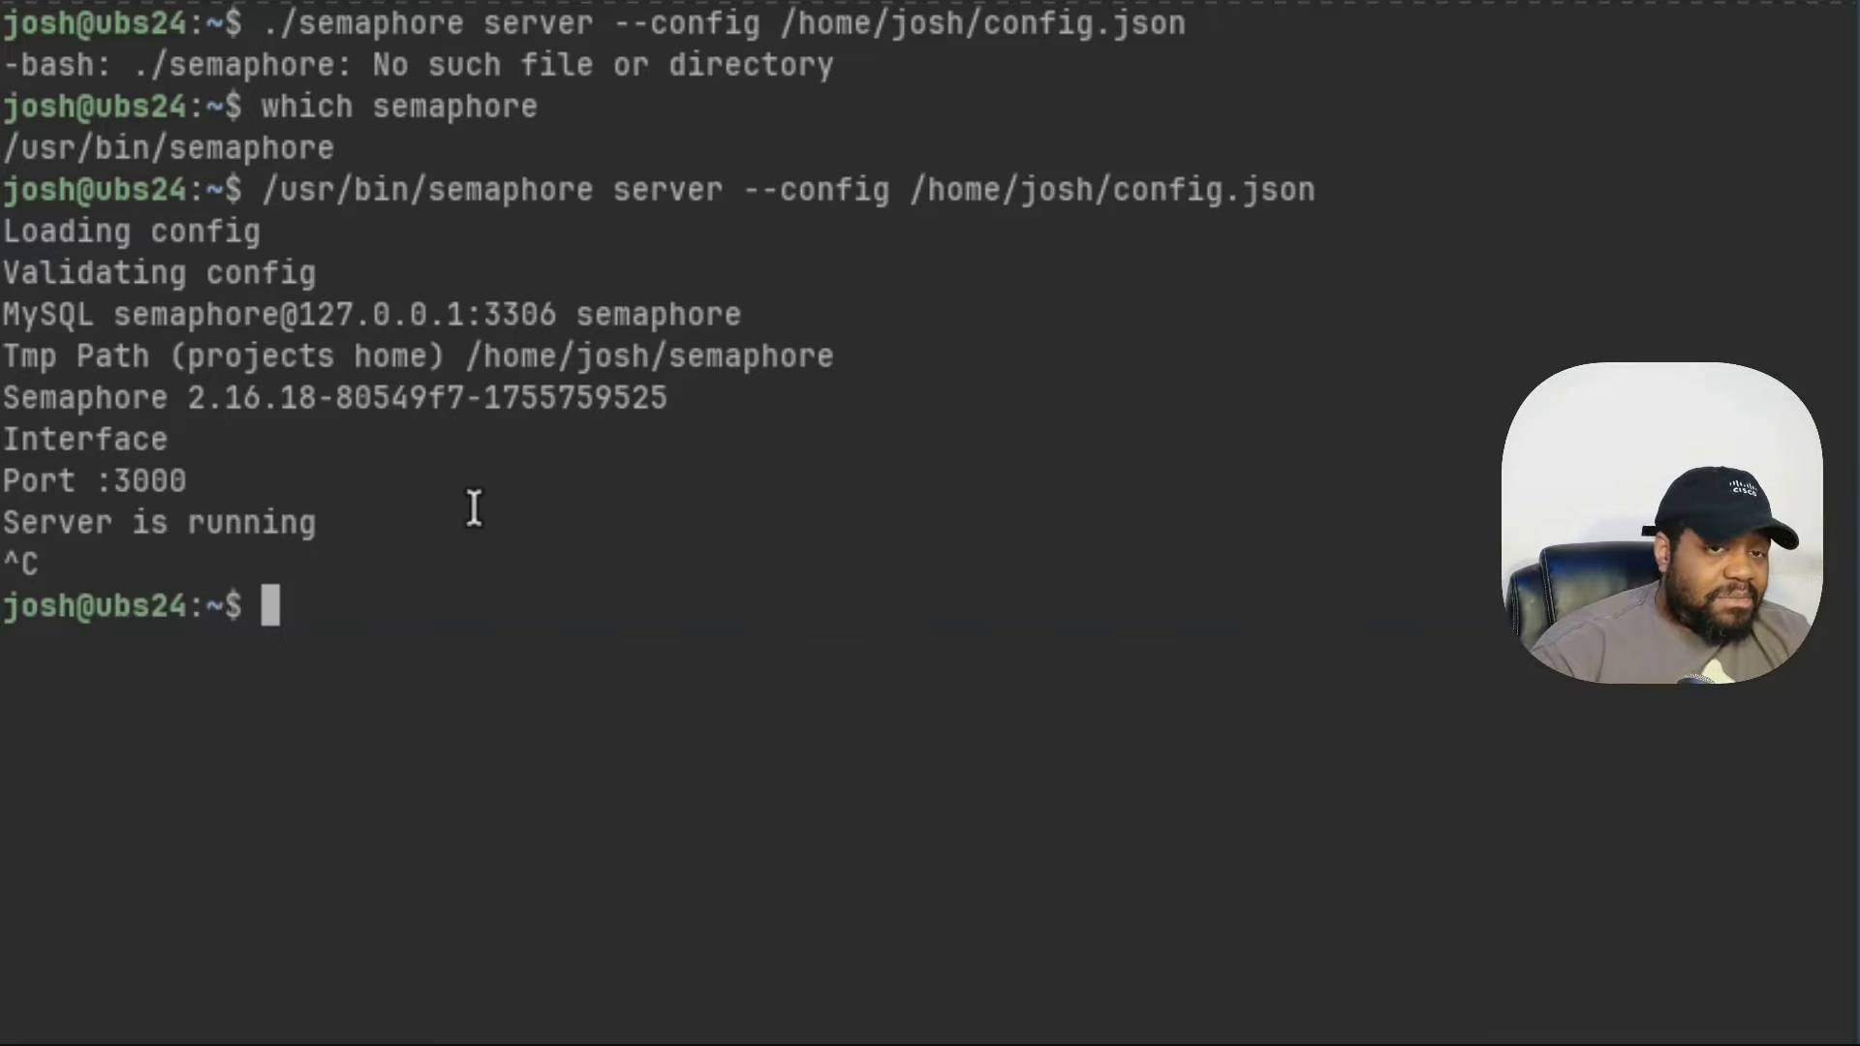
- Re-run the earlier nohup ./semaphore daemon command, which fails, and interrupt it
{"action": "scroll", "coordinate": [548, 463], "scroll_direction": "up", "scroll_amount": 3}
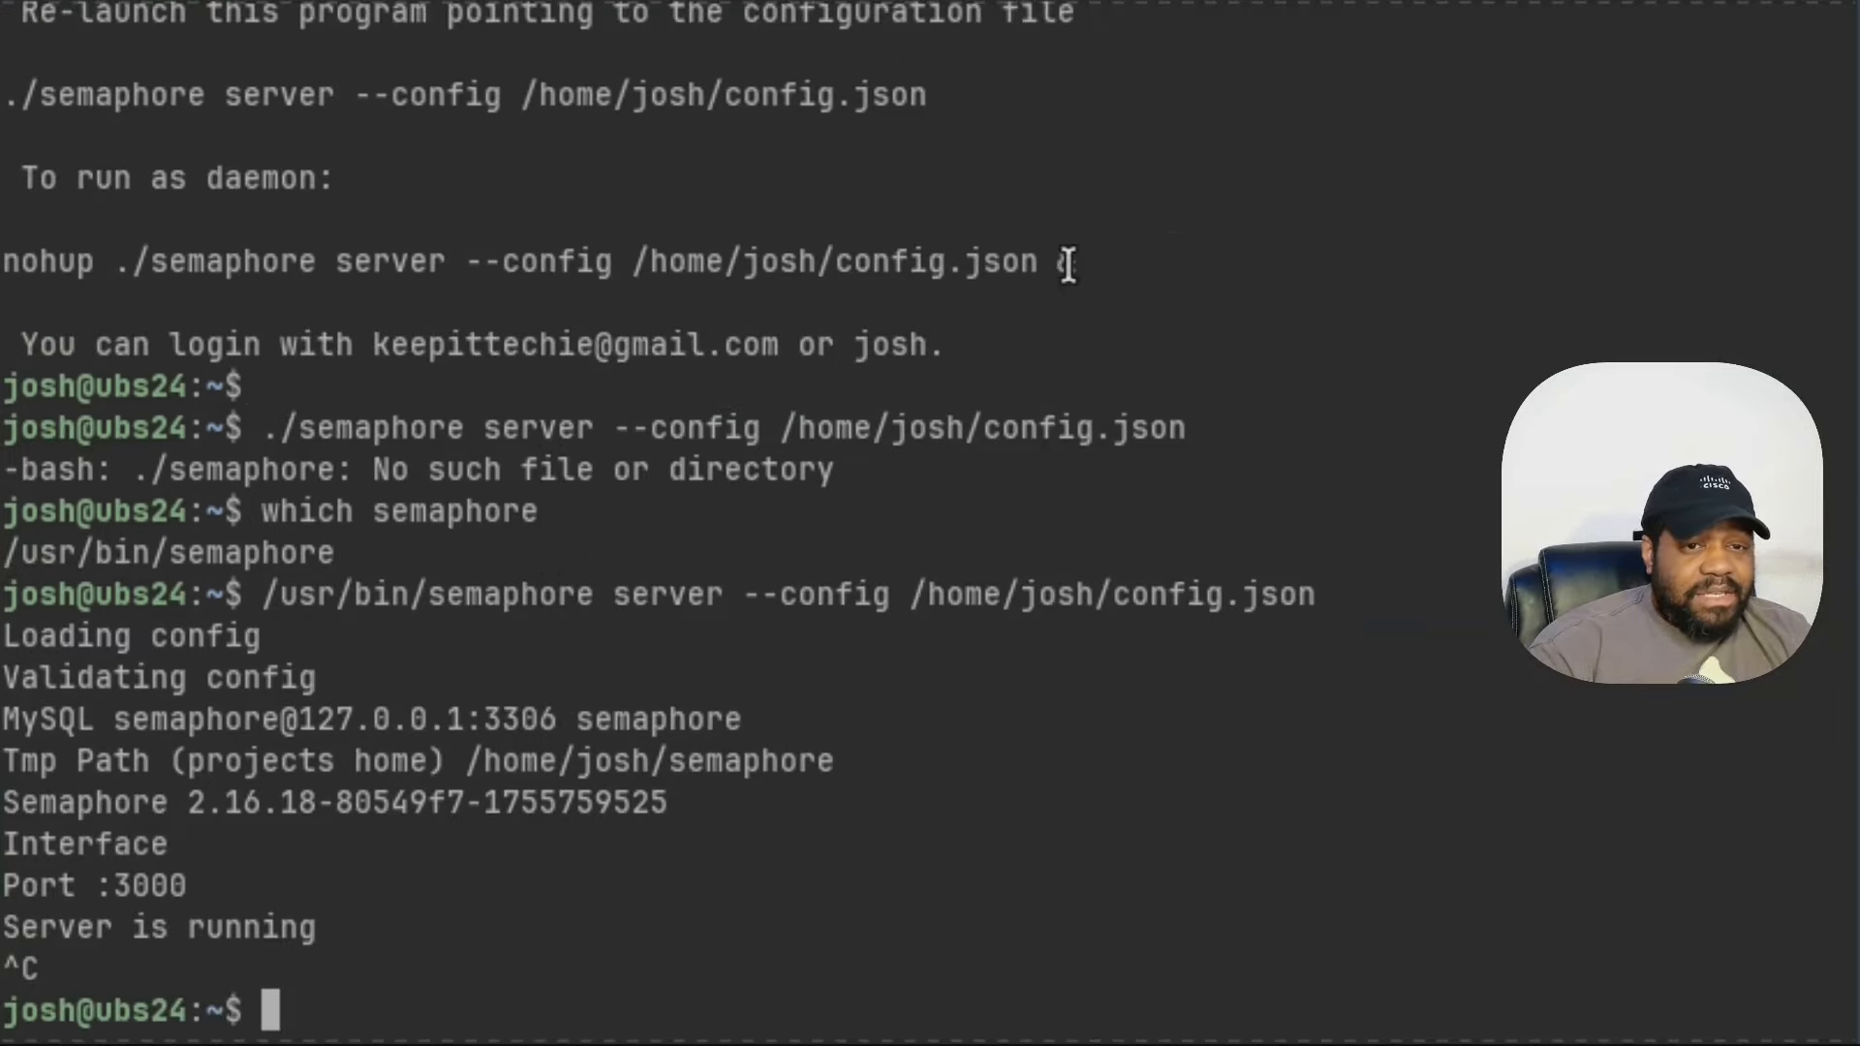
{"action": "left_click_drag", "start_coordinate": [1077, 262], "coordinate": [19, 266]}
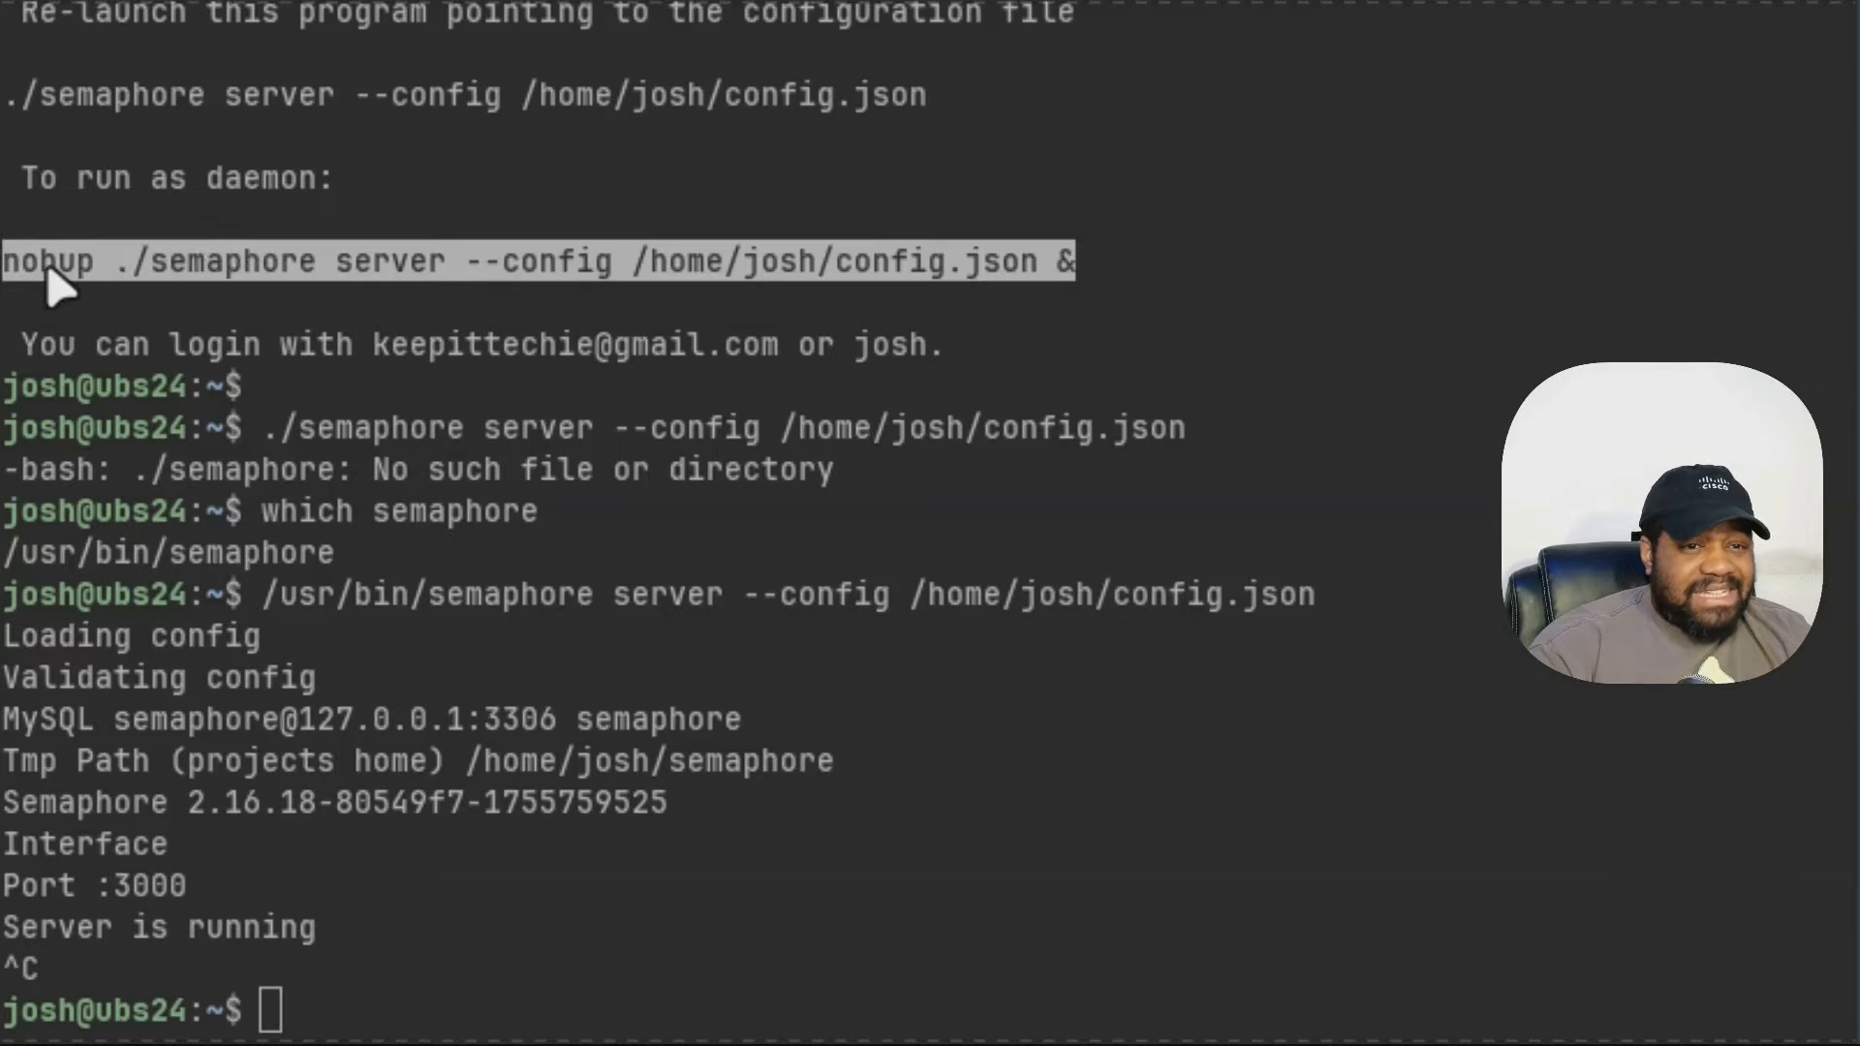
{"action": "scroll", "coordinate": [582, 572], "scroll_direction": "down", "scroll_amount": 3}
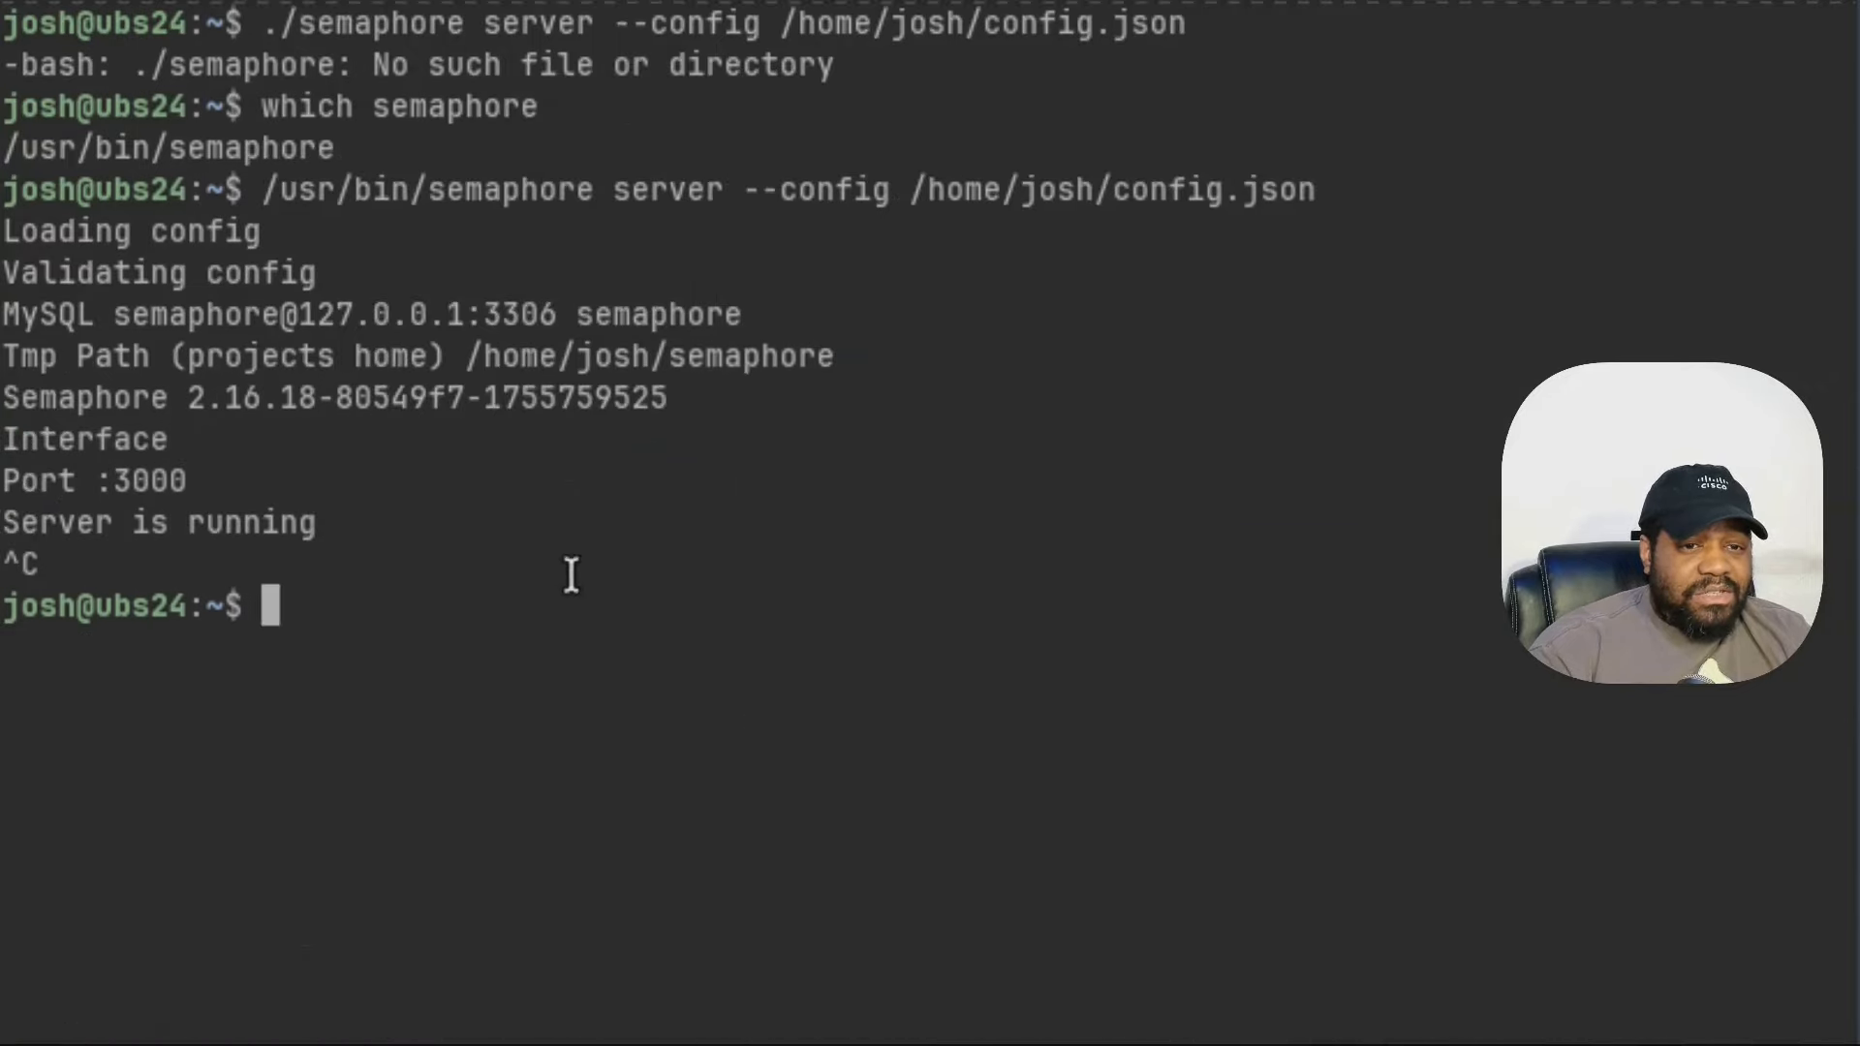
{"action": "middle_click", "coordinate": [475, 56]}
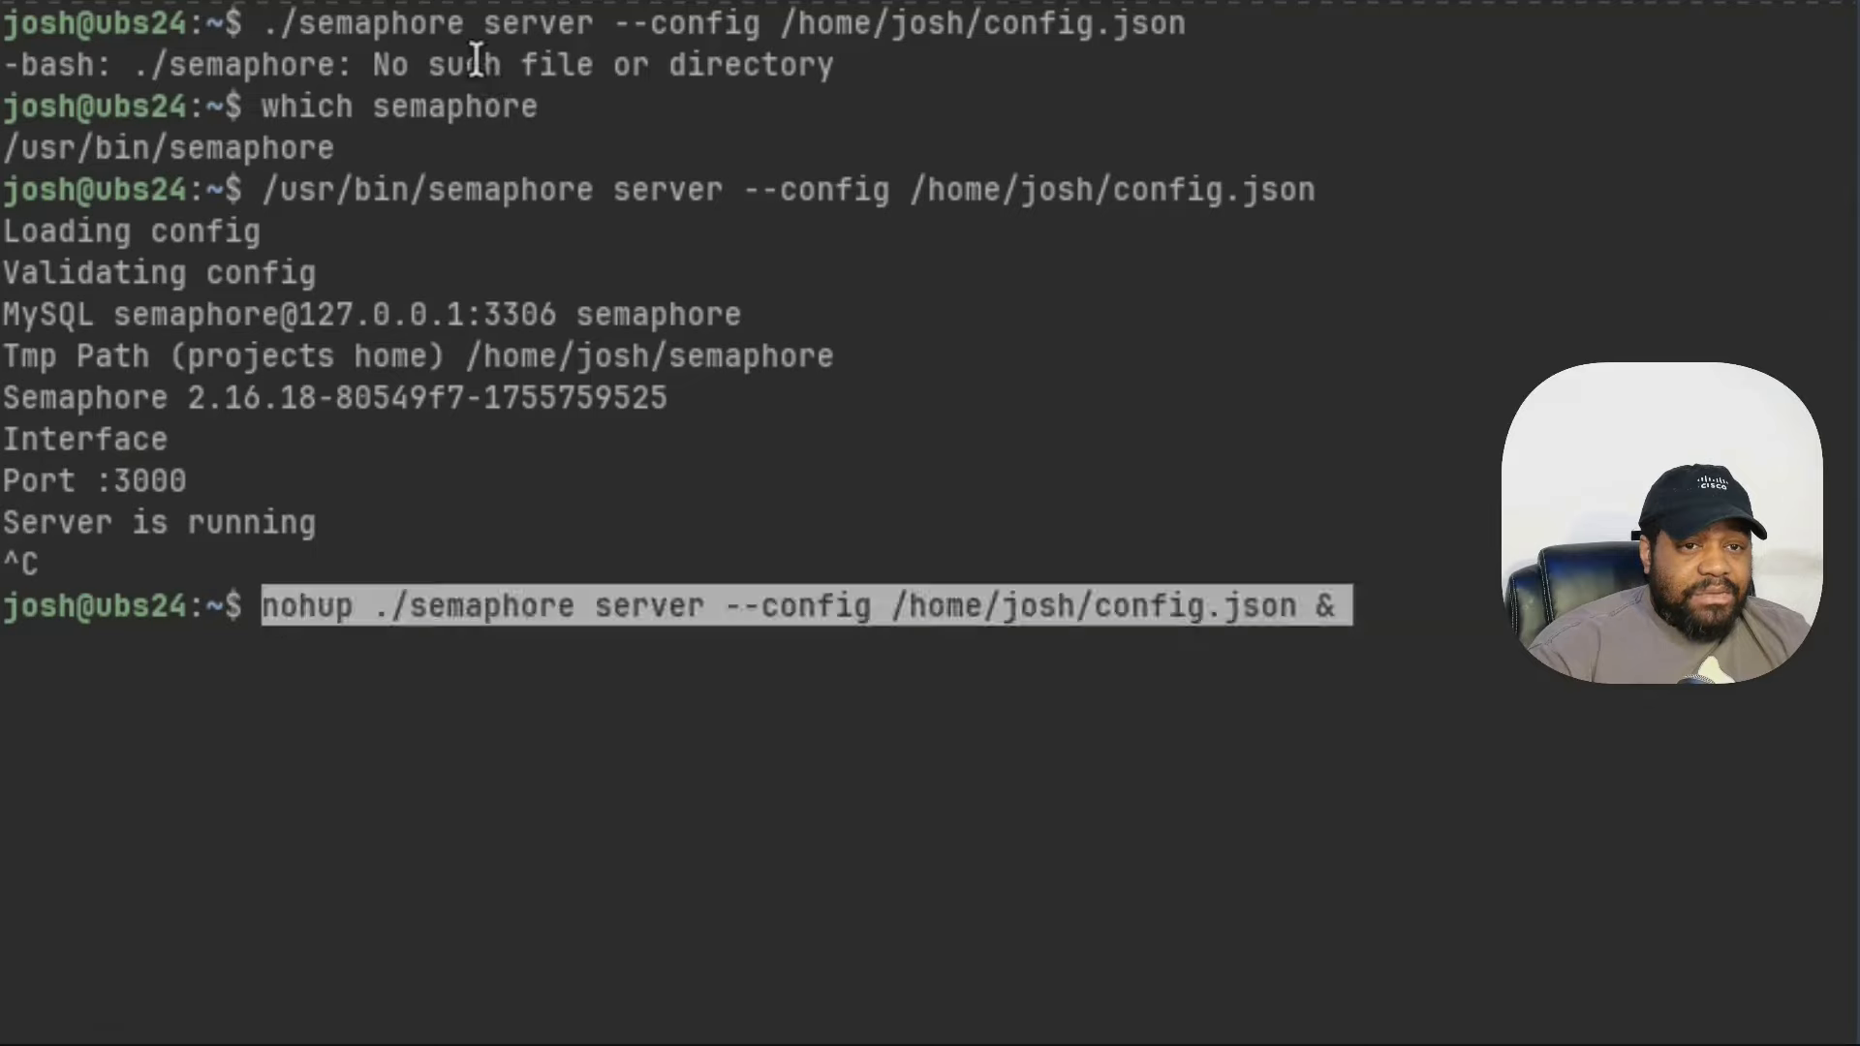
{"action": "key", "text": "Return"}
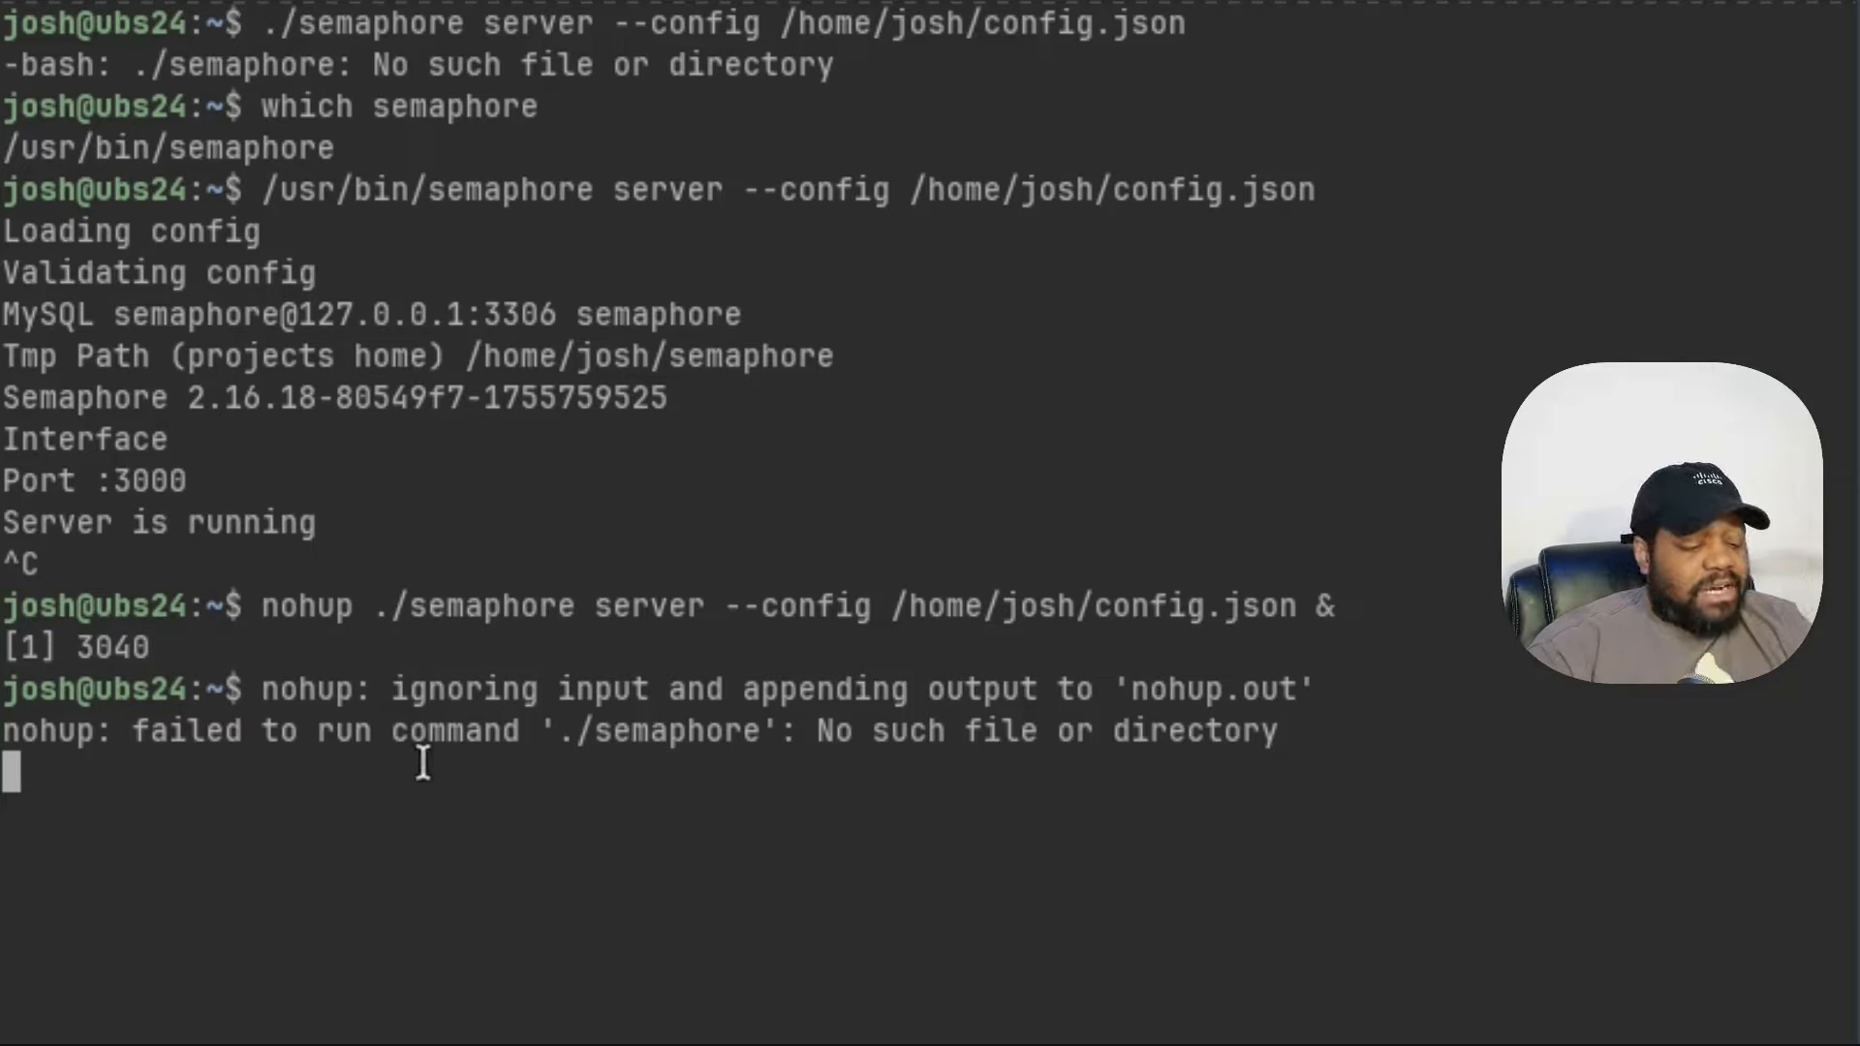
{"action": "key", "text": "ctrl+c"}
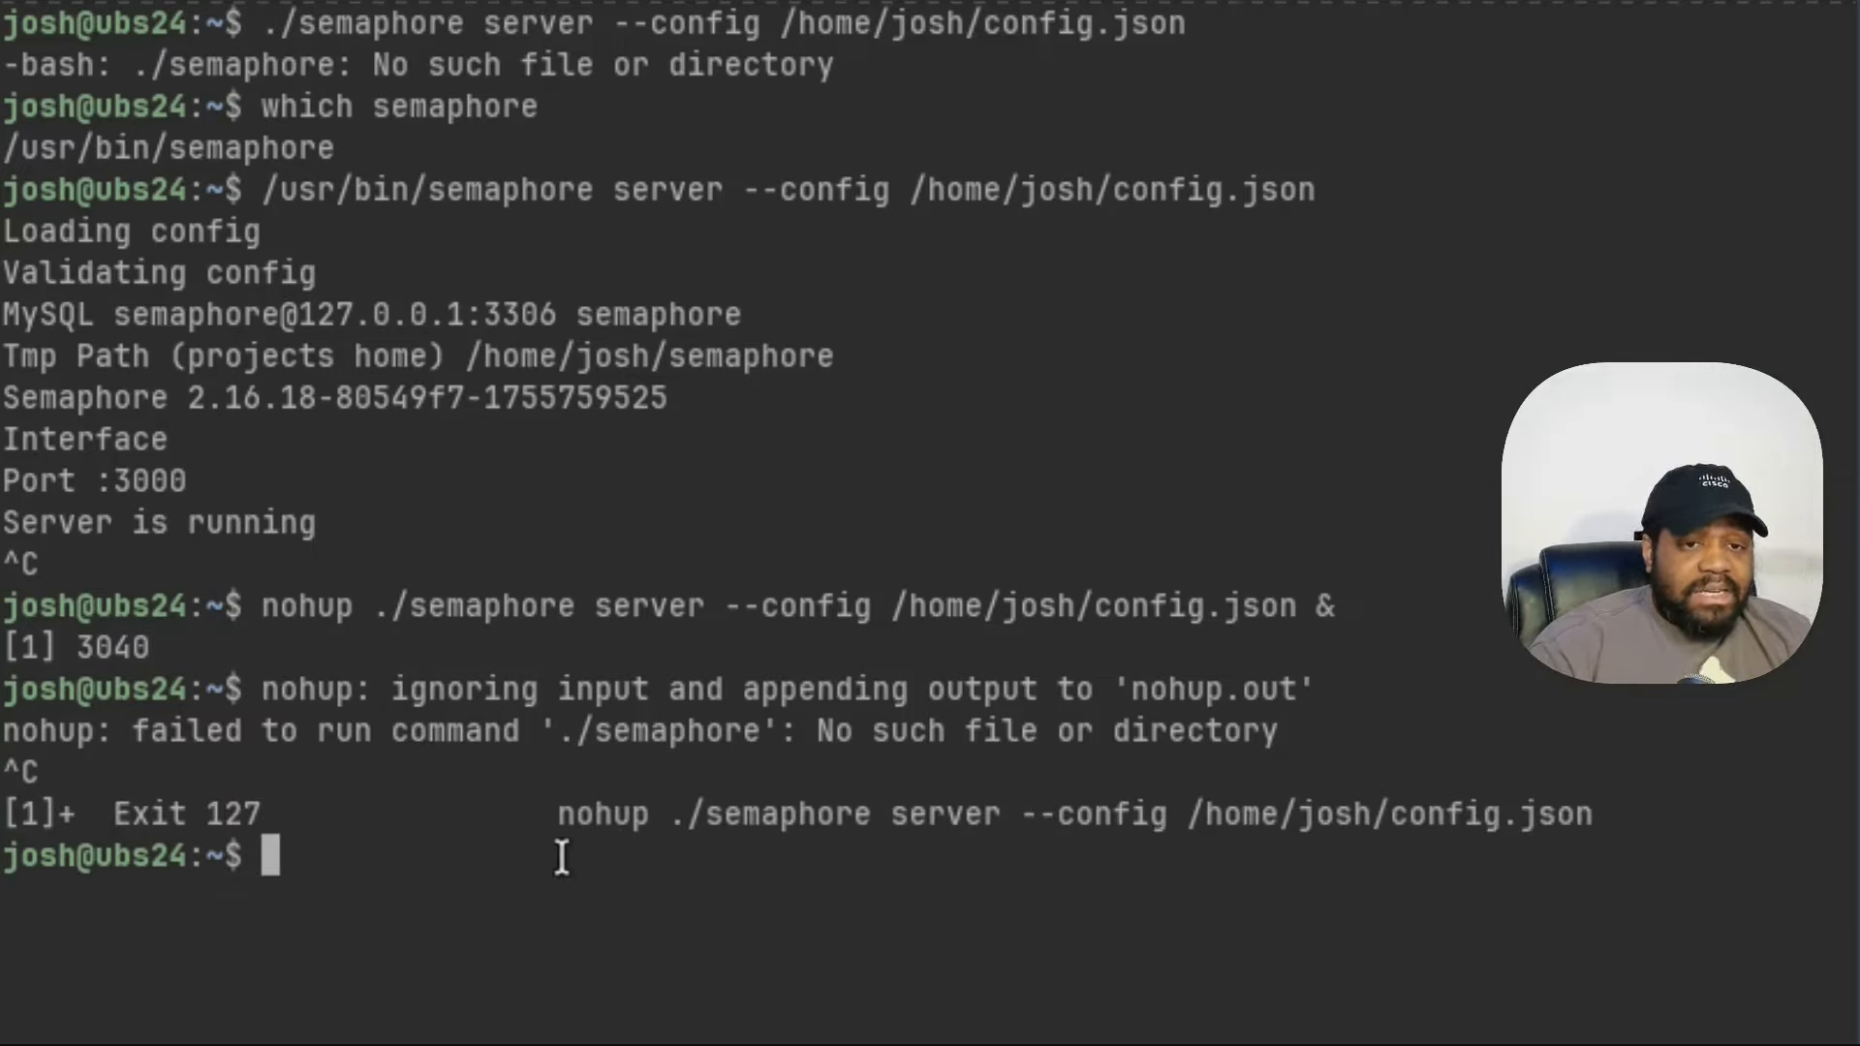
- Change the path to /usr/bin/semaphore and launch the server in the background with nohup
{"action": "key", "text": "ctrl+v"}
{"action": "key", "text": "Left"}
{"action": "key", "text": "Left"}
{"action": "key", "text": "Left"}
{"action": "key", "text": "Left"}
{"action": "key", "text": "Left"}
{"action": "key", "text": "Left"}
{"action": "key", "text": "Left"}
{"action": "key", "text": "Left"}
{"action": "key", "text": "Left"}
{"action": "key", "text": "Left"}
{"action": "key", "text": "Left"}
{"action": "key", "text": "Left"}
{"action": "key", "text": "Left"}
{"action": "key", "text": "Left"}
{"action": "key", "text": "Left"}
{"action": "key", "text": "Left"}
{"action": "key", "text": "Left"}
{"action": "key", "text": "Left"}
{"action": "key", "text": "Left"}
{"action": "key", "text": "Left"}
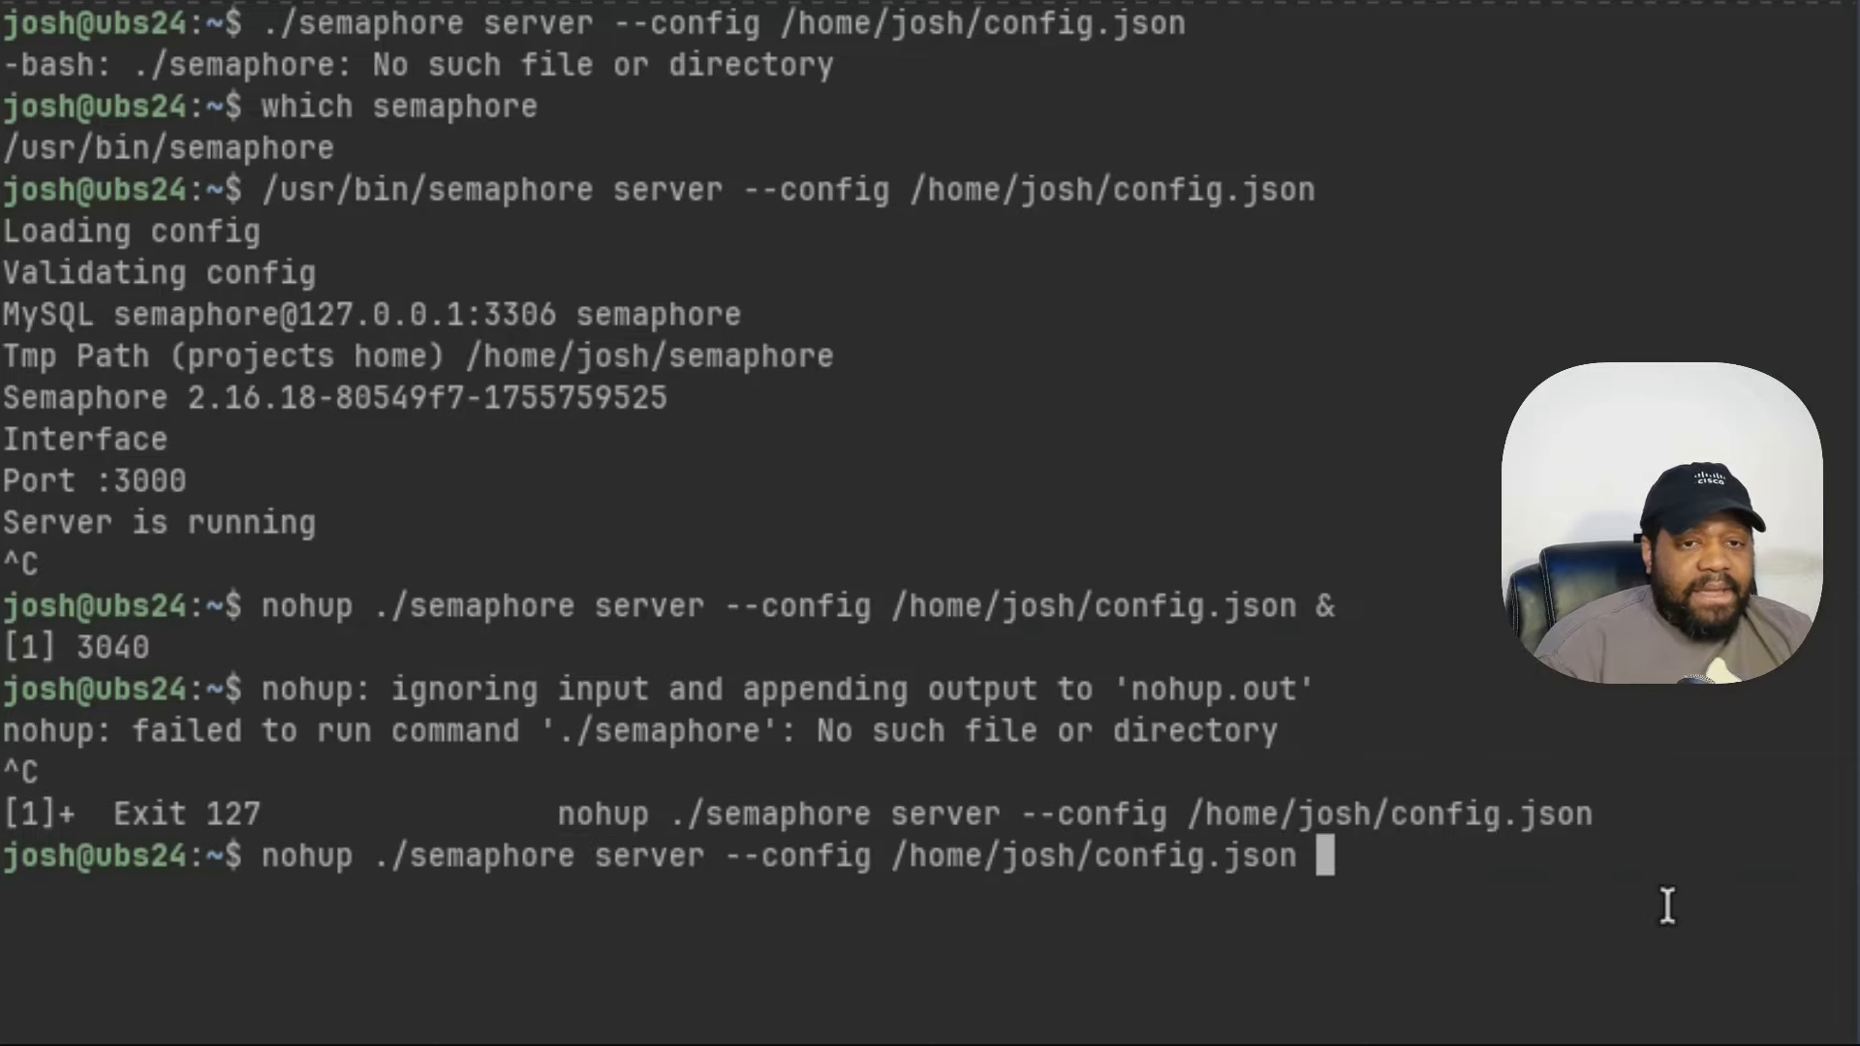
{"action": "key", "text": "Left"}
{"action": "key", "text": "Left"}
{"action": "key", "text": "Left"}
{"action": "key", "text": "Left"}
{"action": "key", "text": "Left"}
{"action": "key", "text": "Left"}
{"action": "key", "text": "Left"}
{"action": "key", "text": "Left"}
{"action": "key", "text": "Left"}
{"action": "key", "text": "Left"}
{"action": "key", "text": "Left"}
{"action": "key", "text": "Left"}
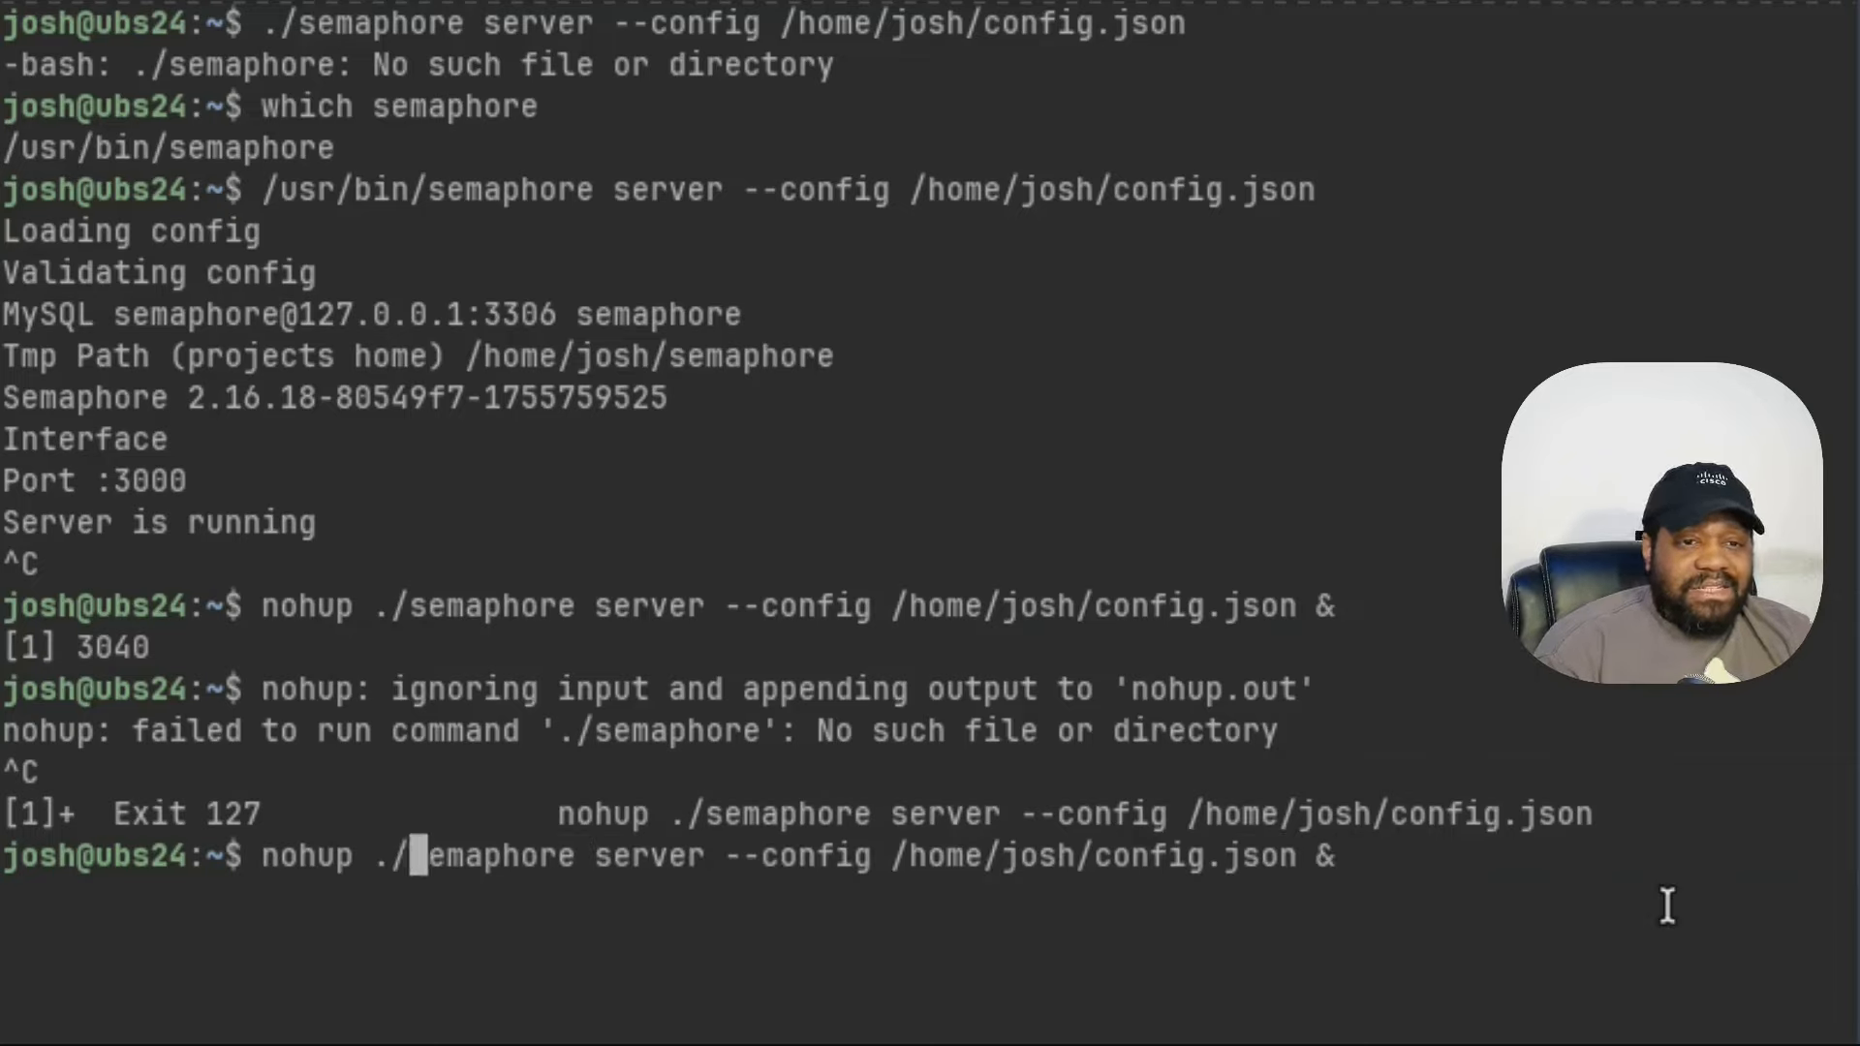
{"action": "key", "text": "Delete"}
{"action": "type", "text": "/"}
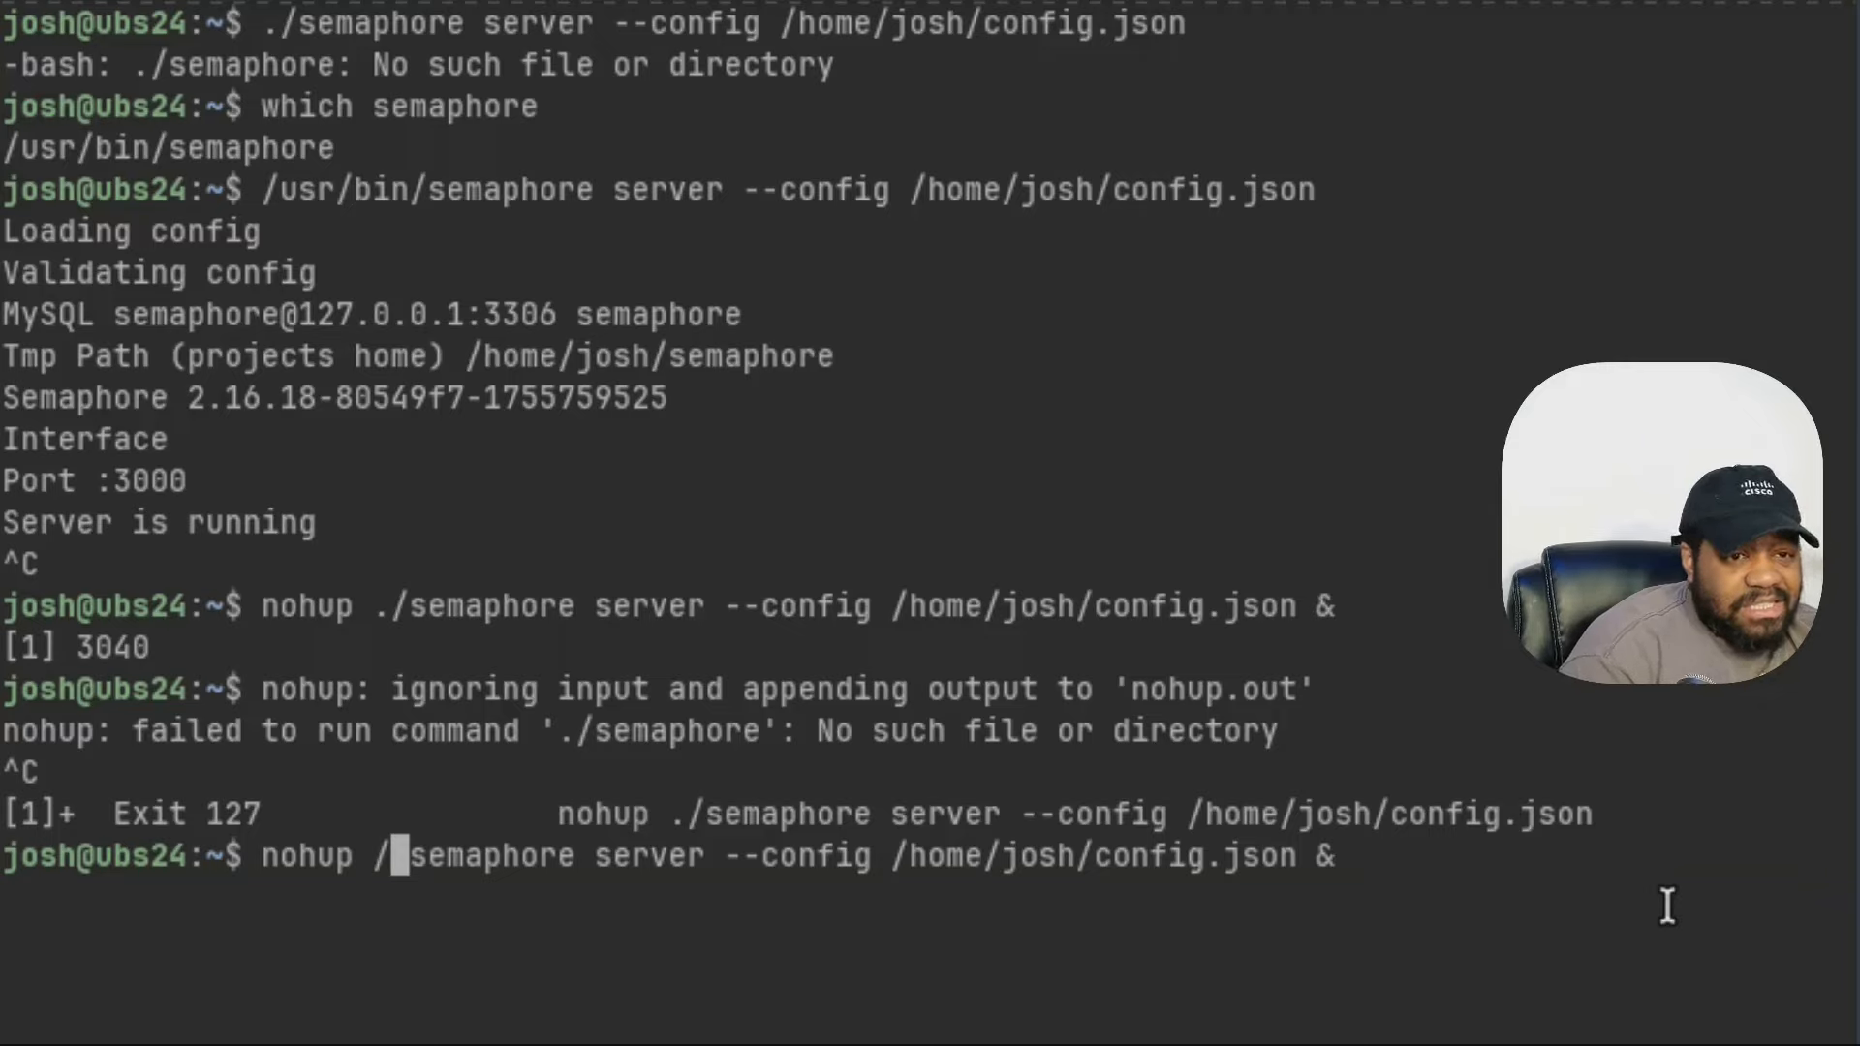
{"action": "type", "text": "usr/"}
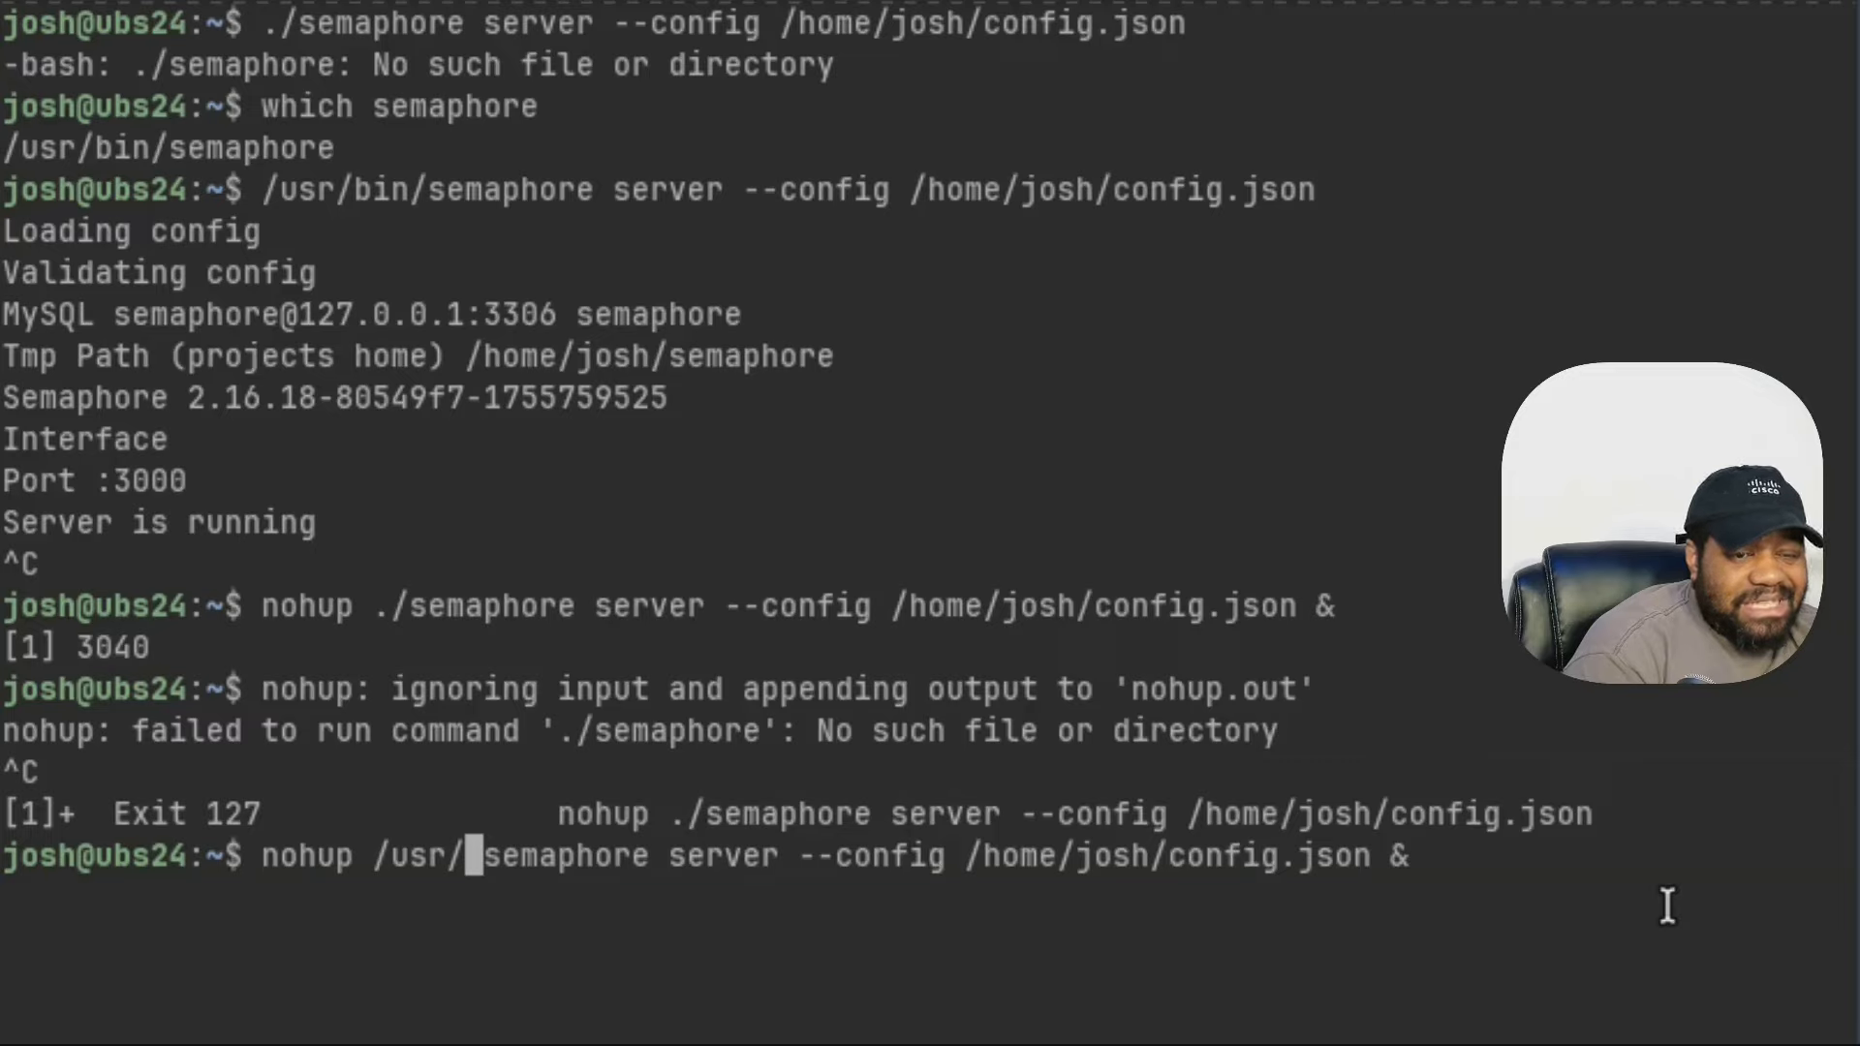
{"action": "type", "text": "bin/"}
{"action": "key", "text": "ctrl+Right"}
{"action": "key", "text": "ctrl+Right"}
{"action": "key", "text": "ctrl+Right"}
{"action": "key", "text": "ctrl+Right"}
{"action": "key", "text": "ctrl+Right"}
{"action": "key", "text": "ctrl+Right"}
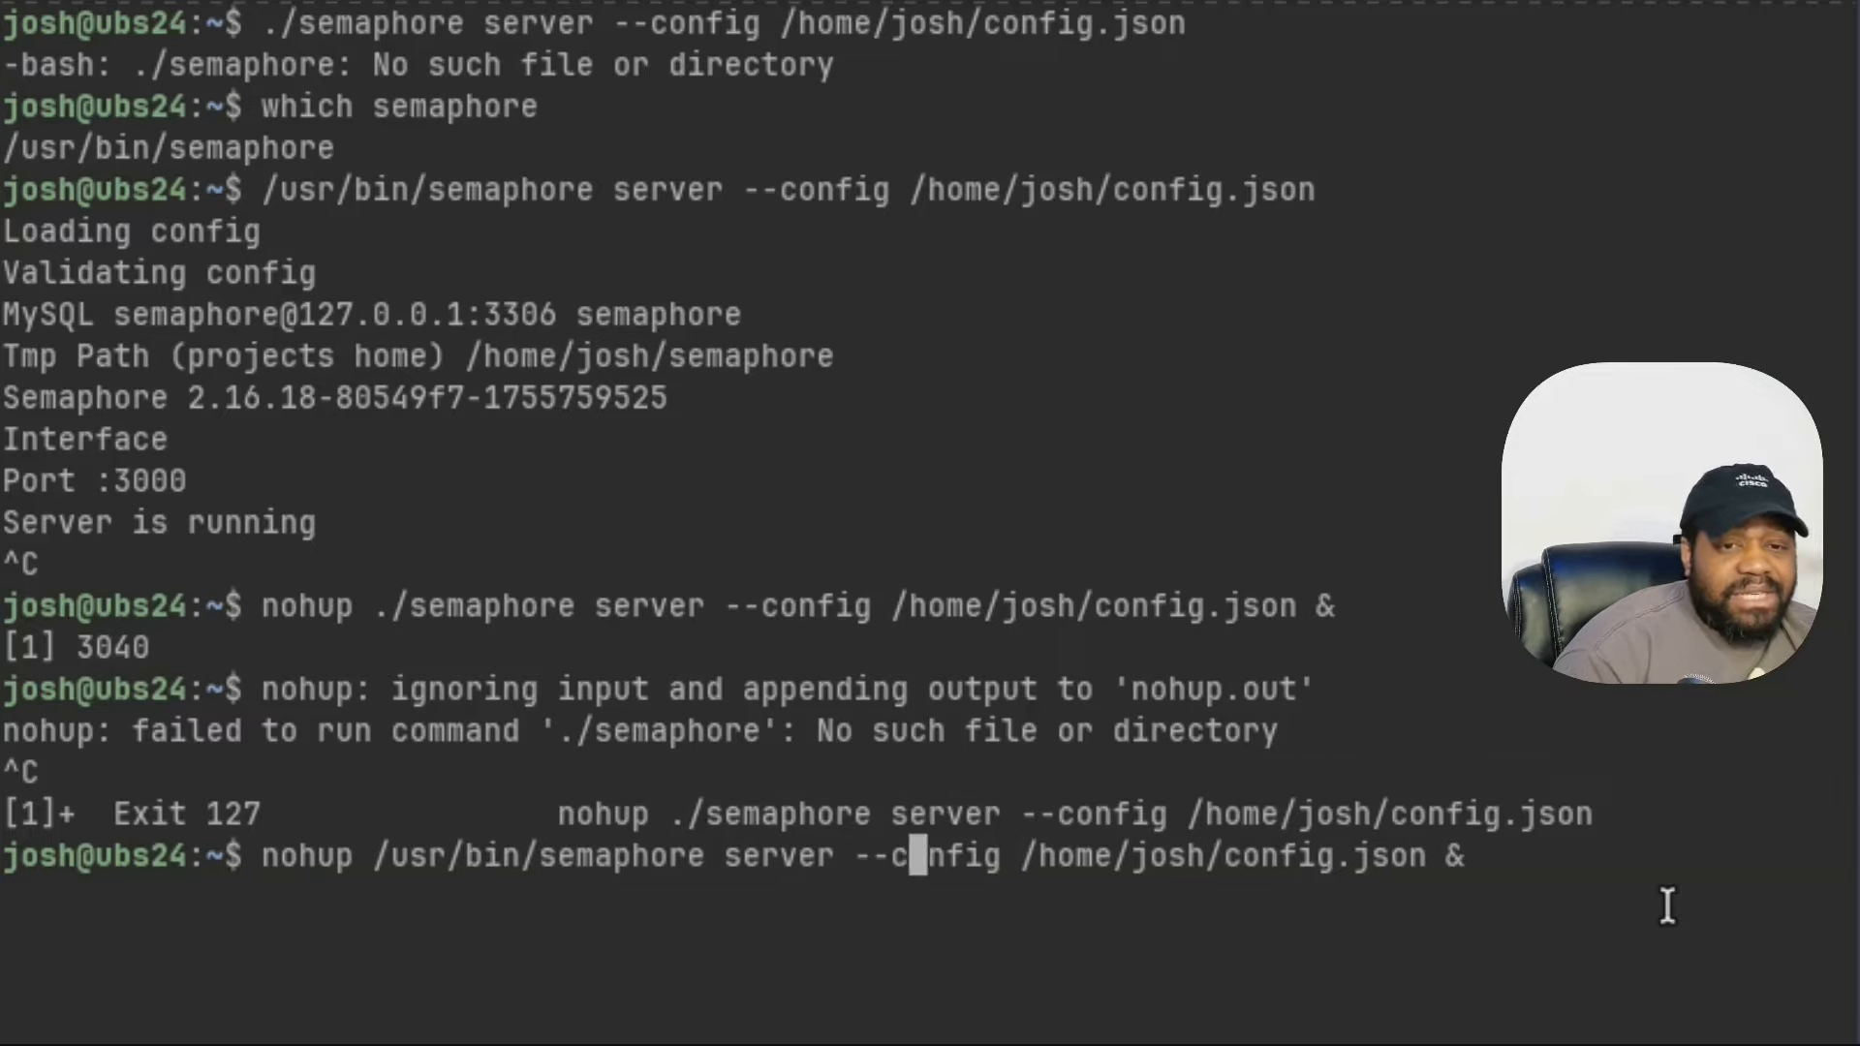
{"action": "key", "text": "ctrl+Right"}
{"action": "key", "text": "ctrl+Right"}
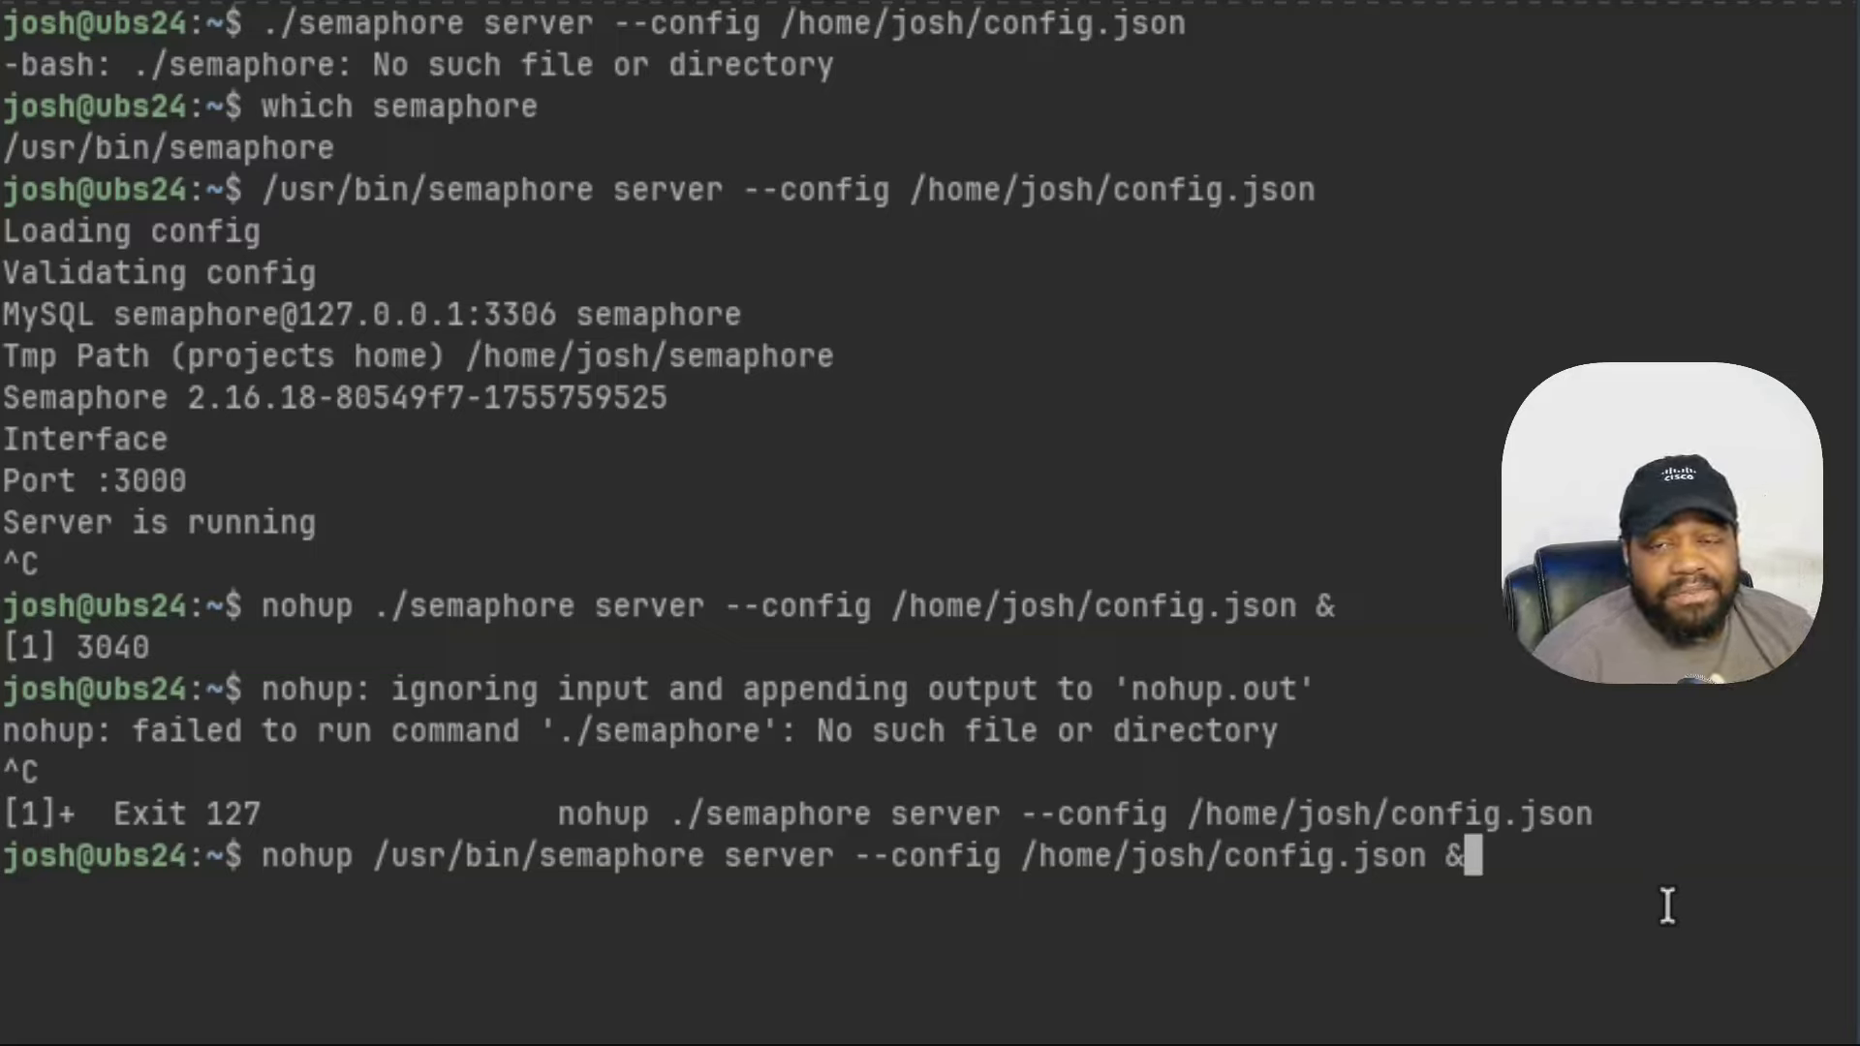
{"action": "key", "text": "Return"}
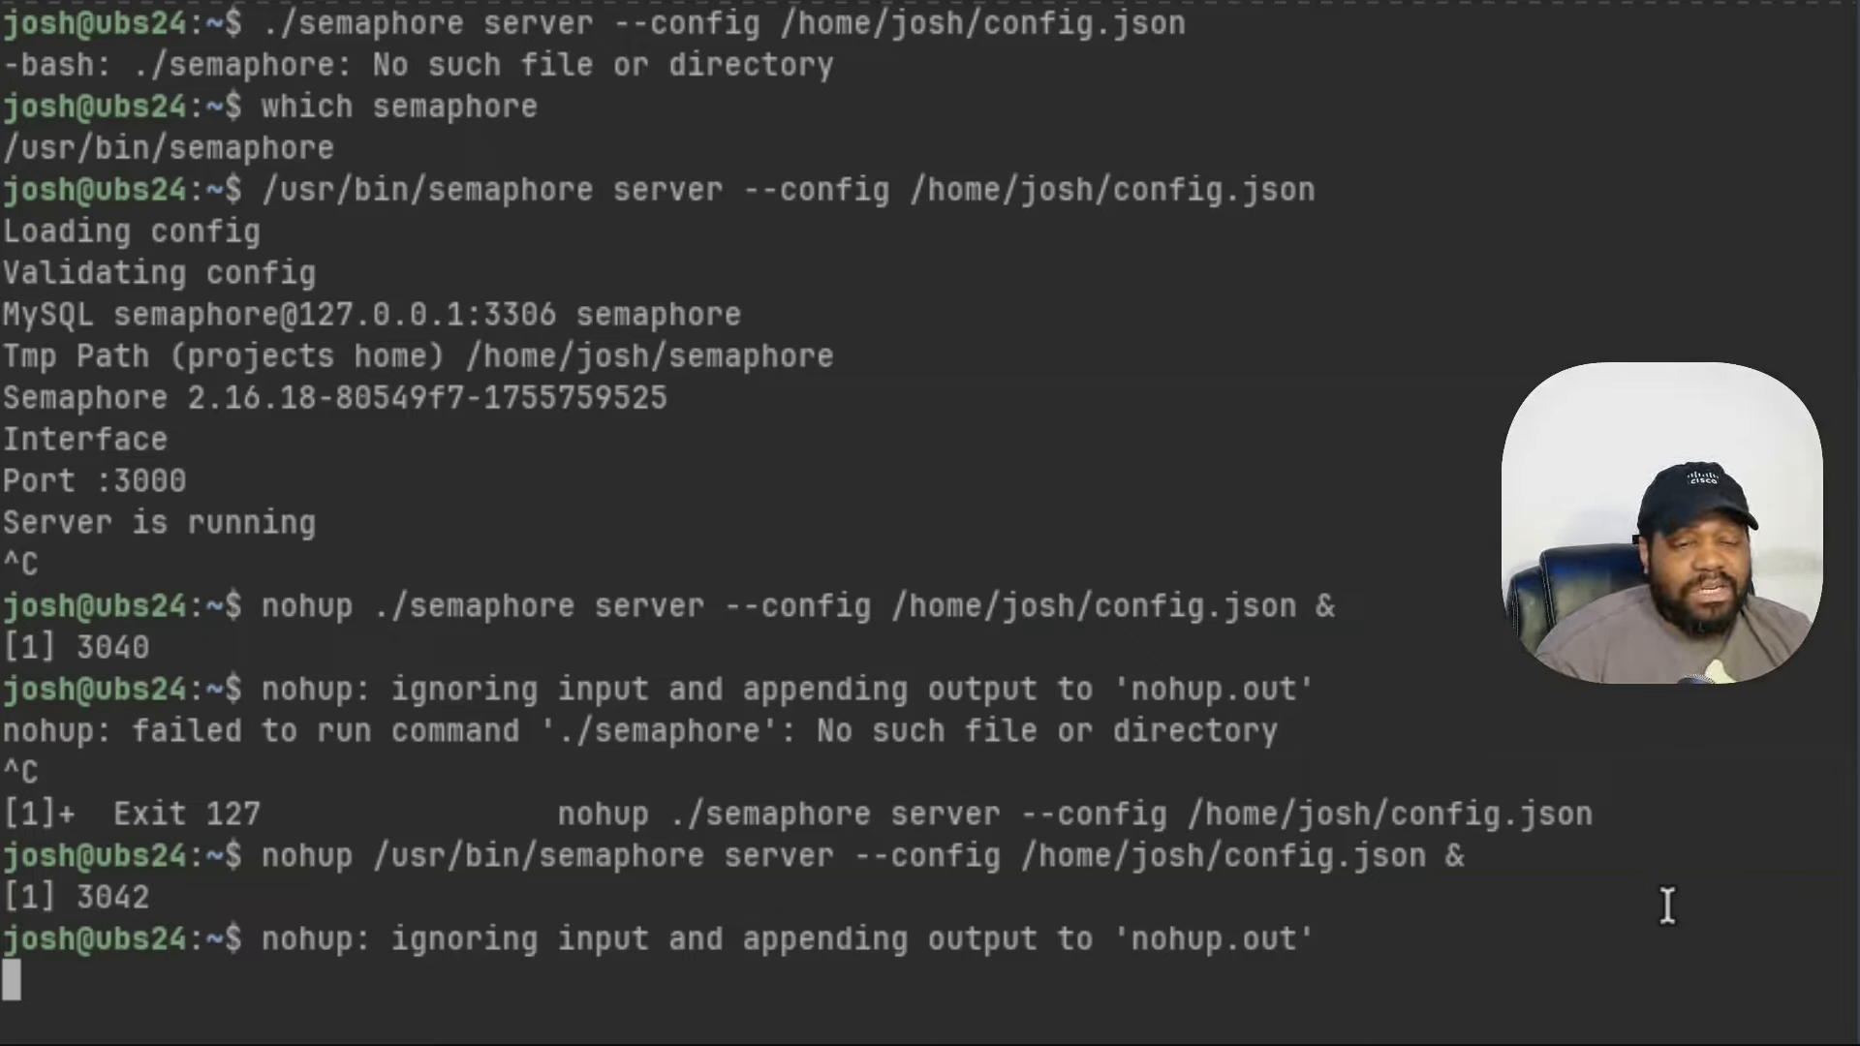
{"action": "key", "text": "Return"}
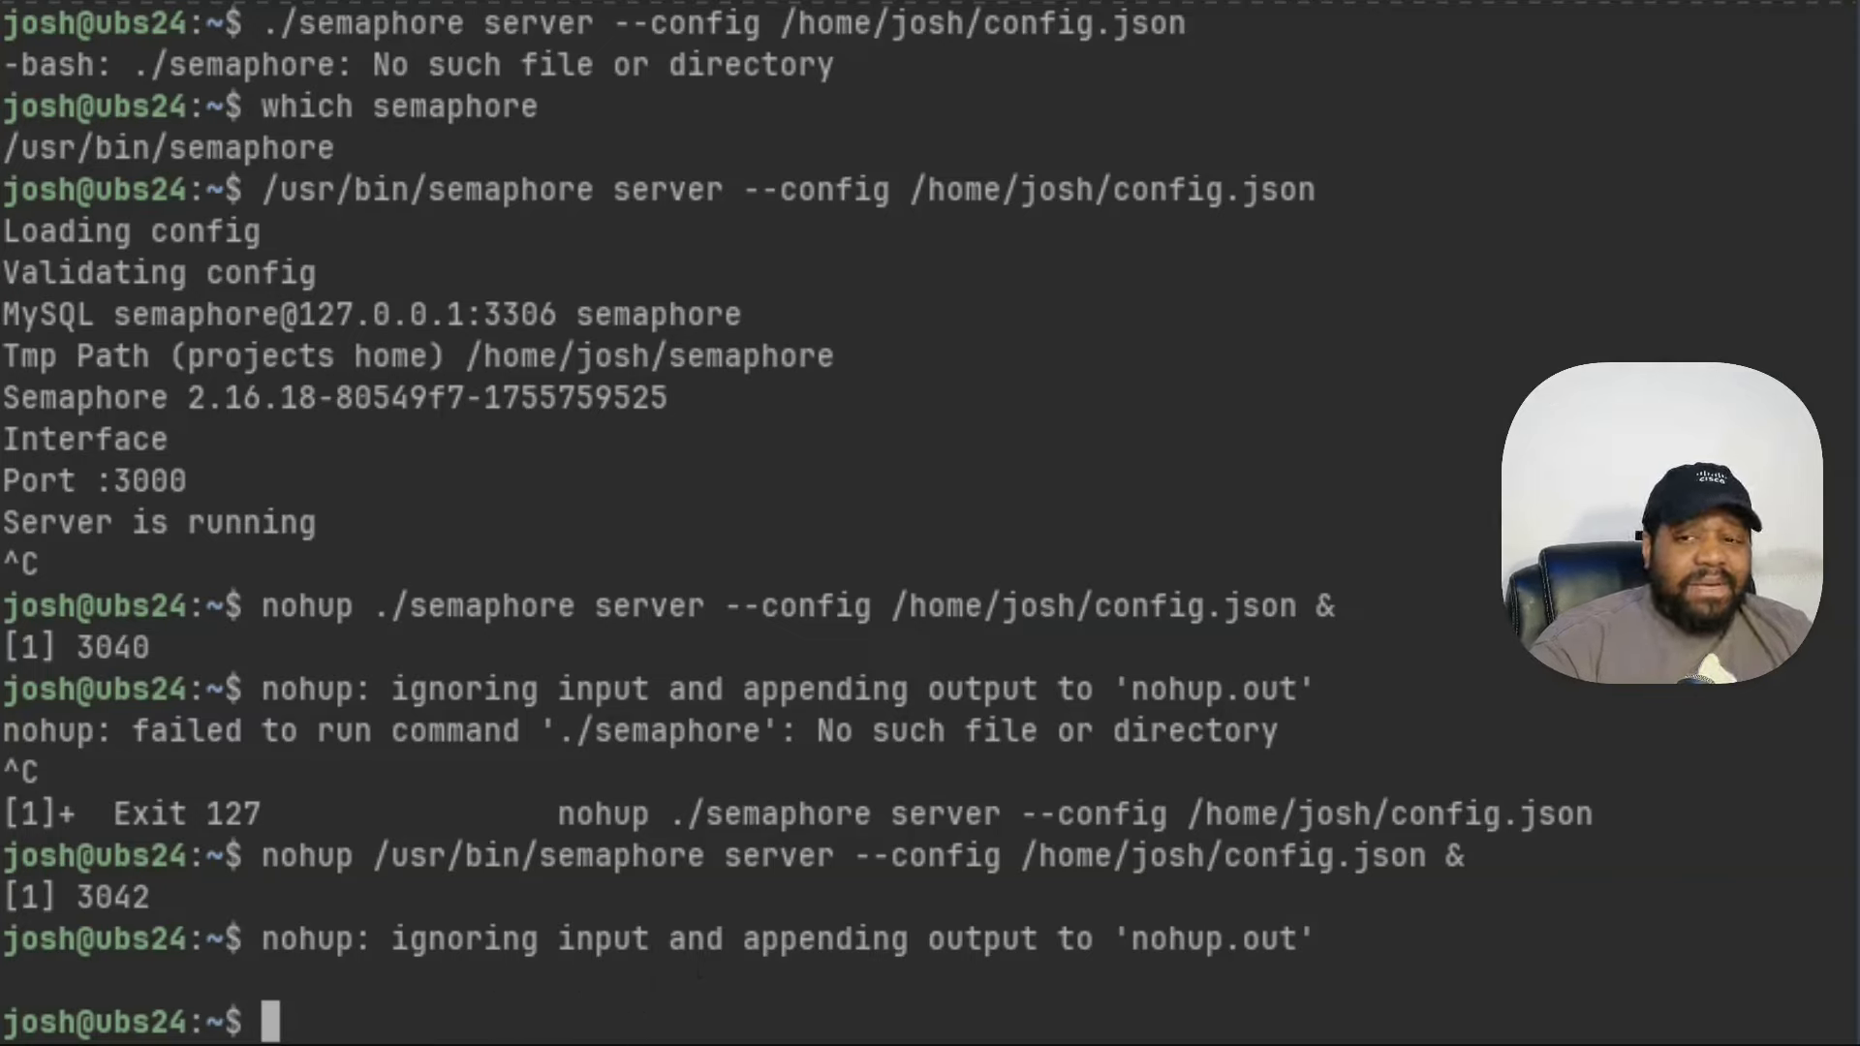
{"action": "left_click", "coordinate": [1430, 984]}
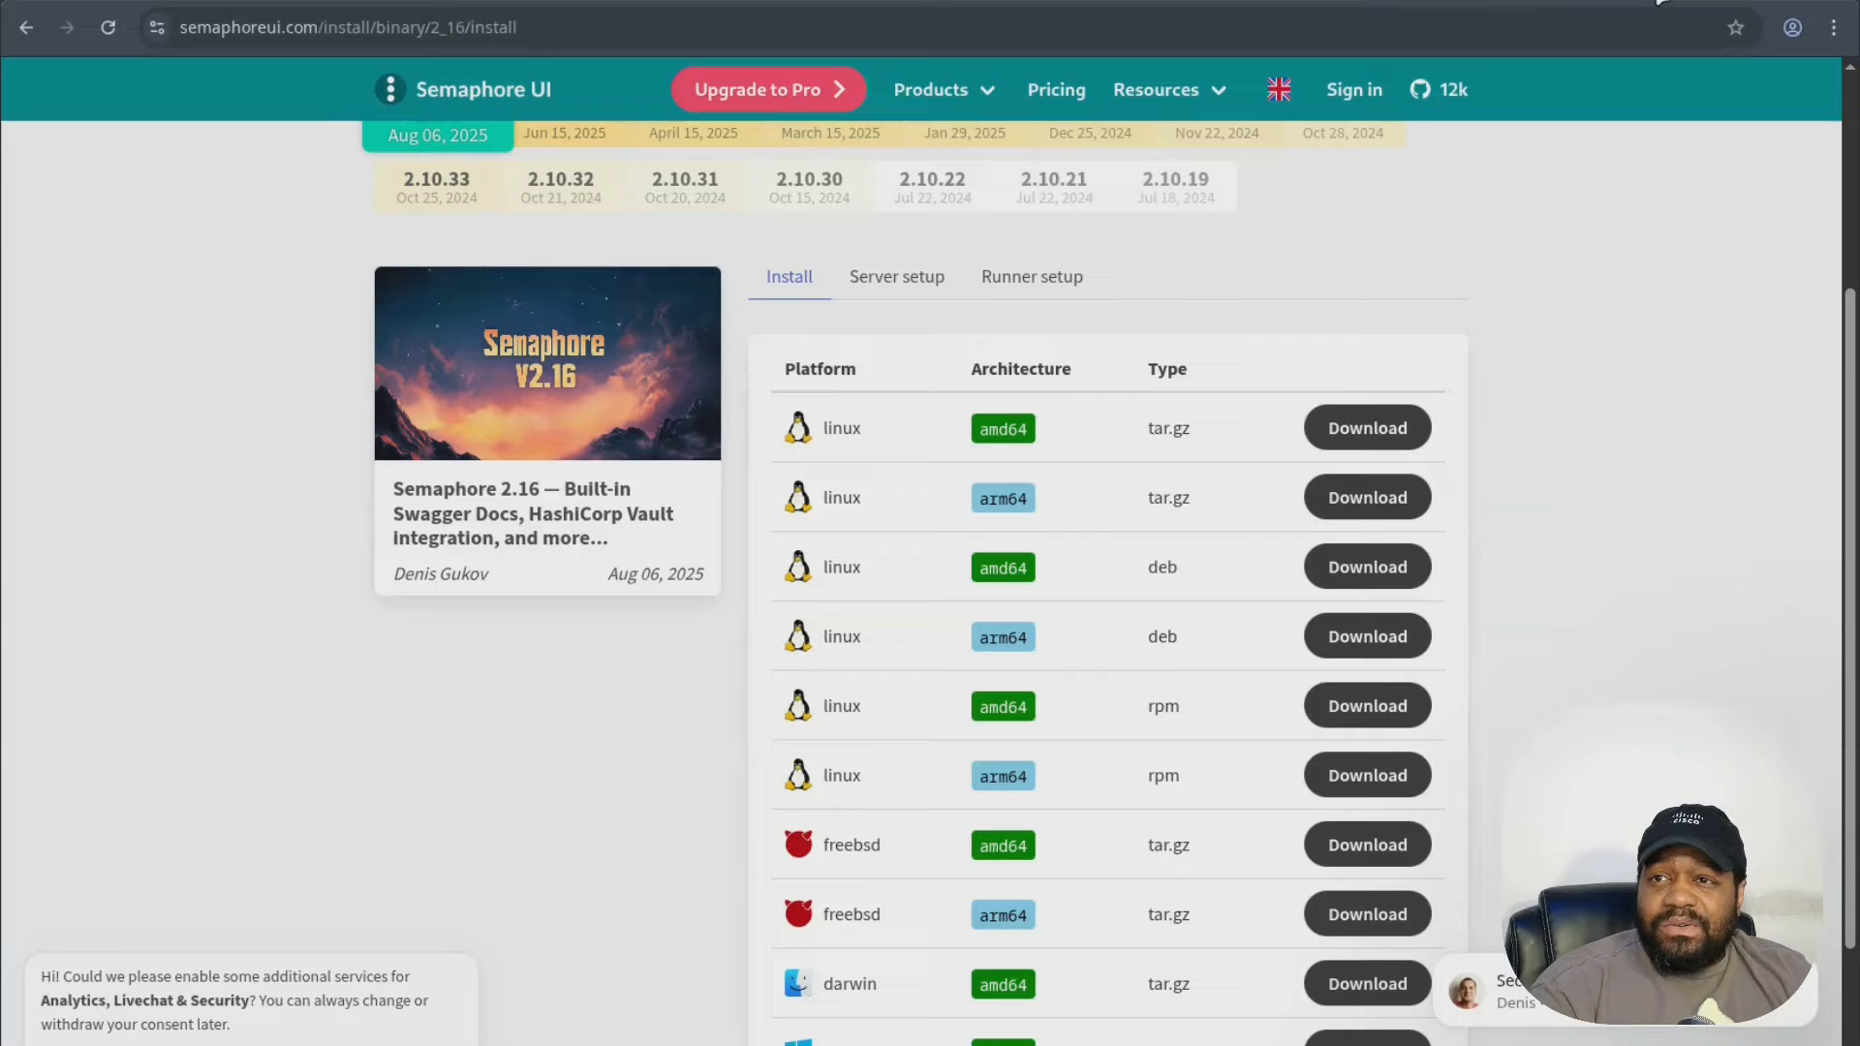
{"action": "key", "text": "ctrl+t"}
{"action": "key", "text": "ctrl+v"}
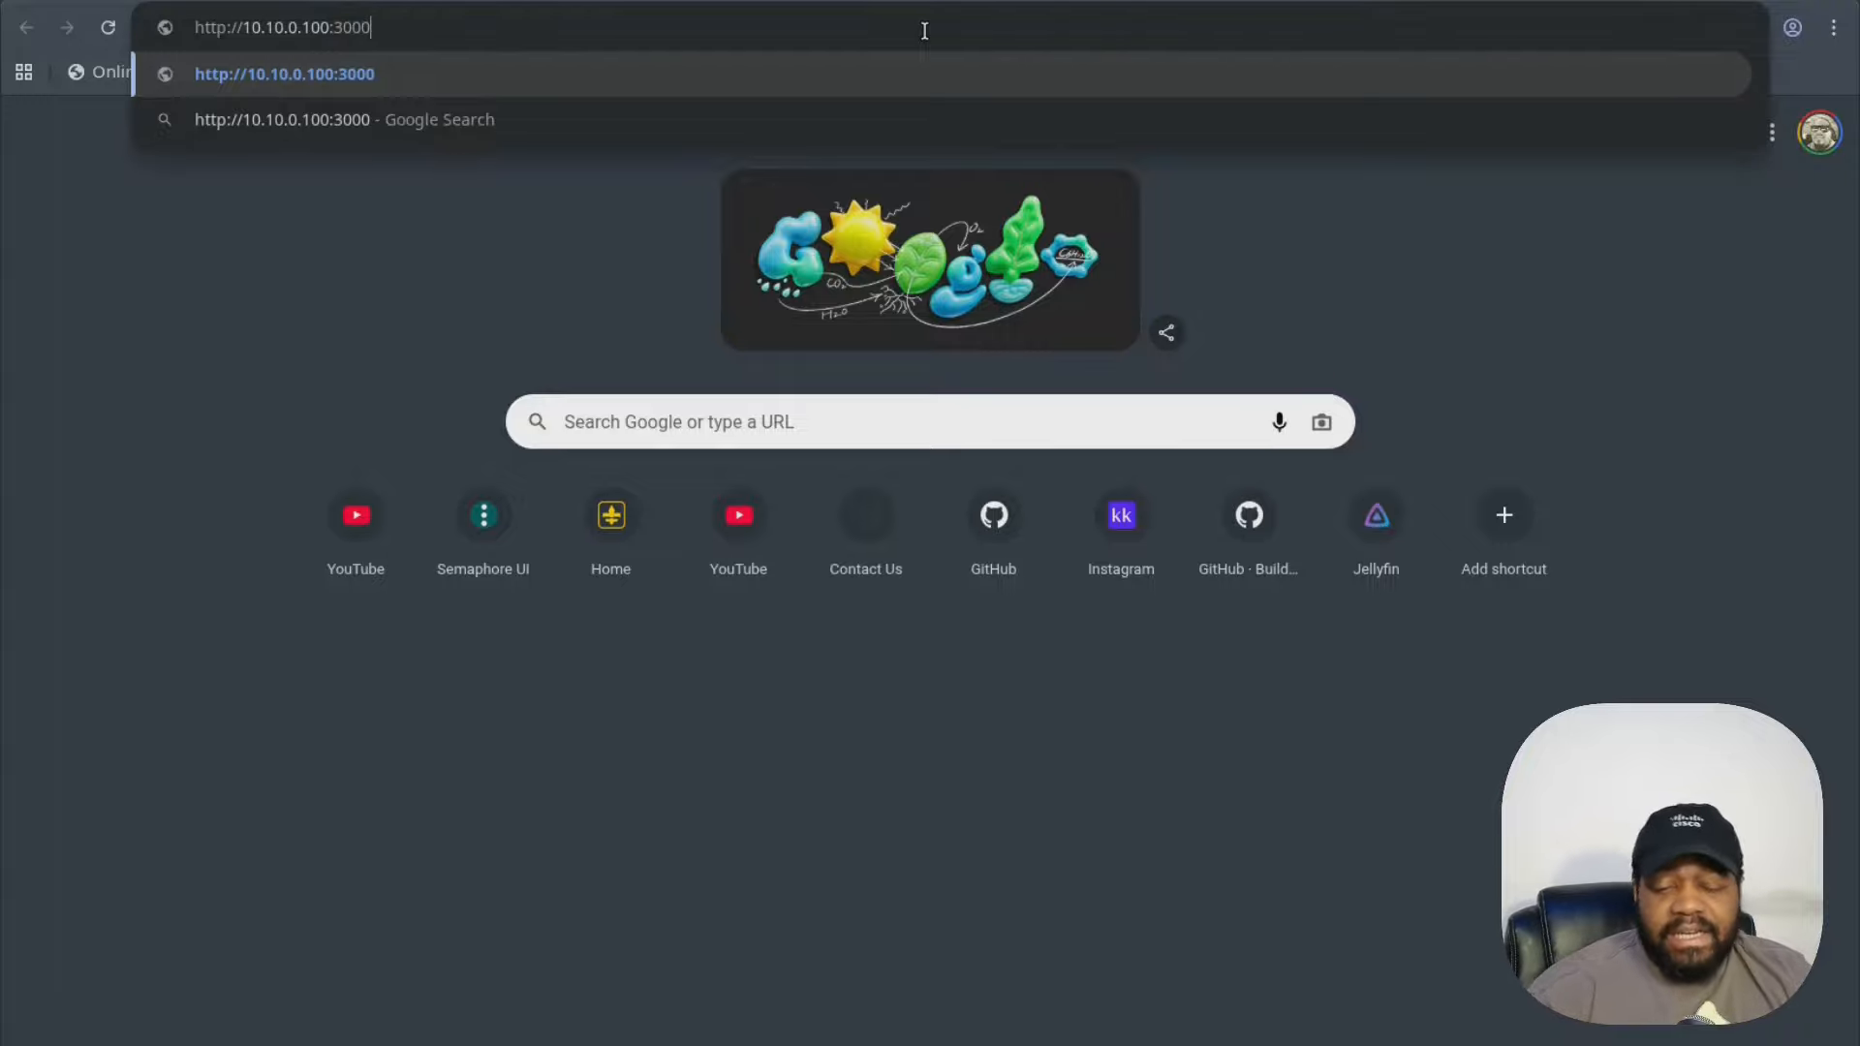
{"action": "key", "text": "Return"}
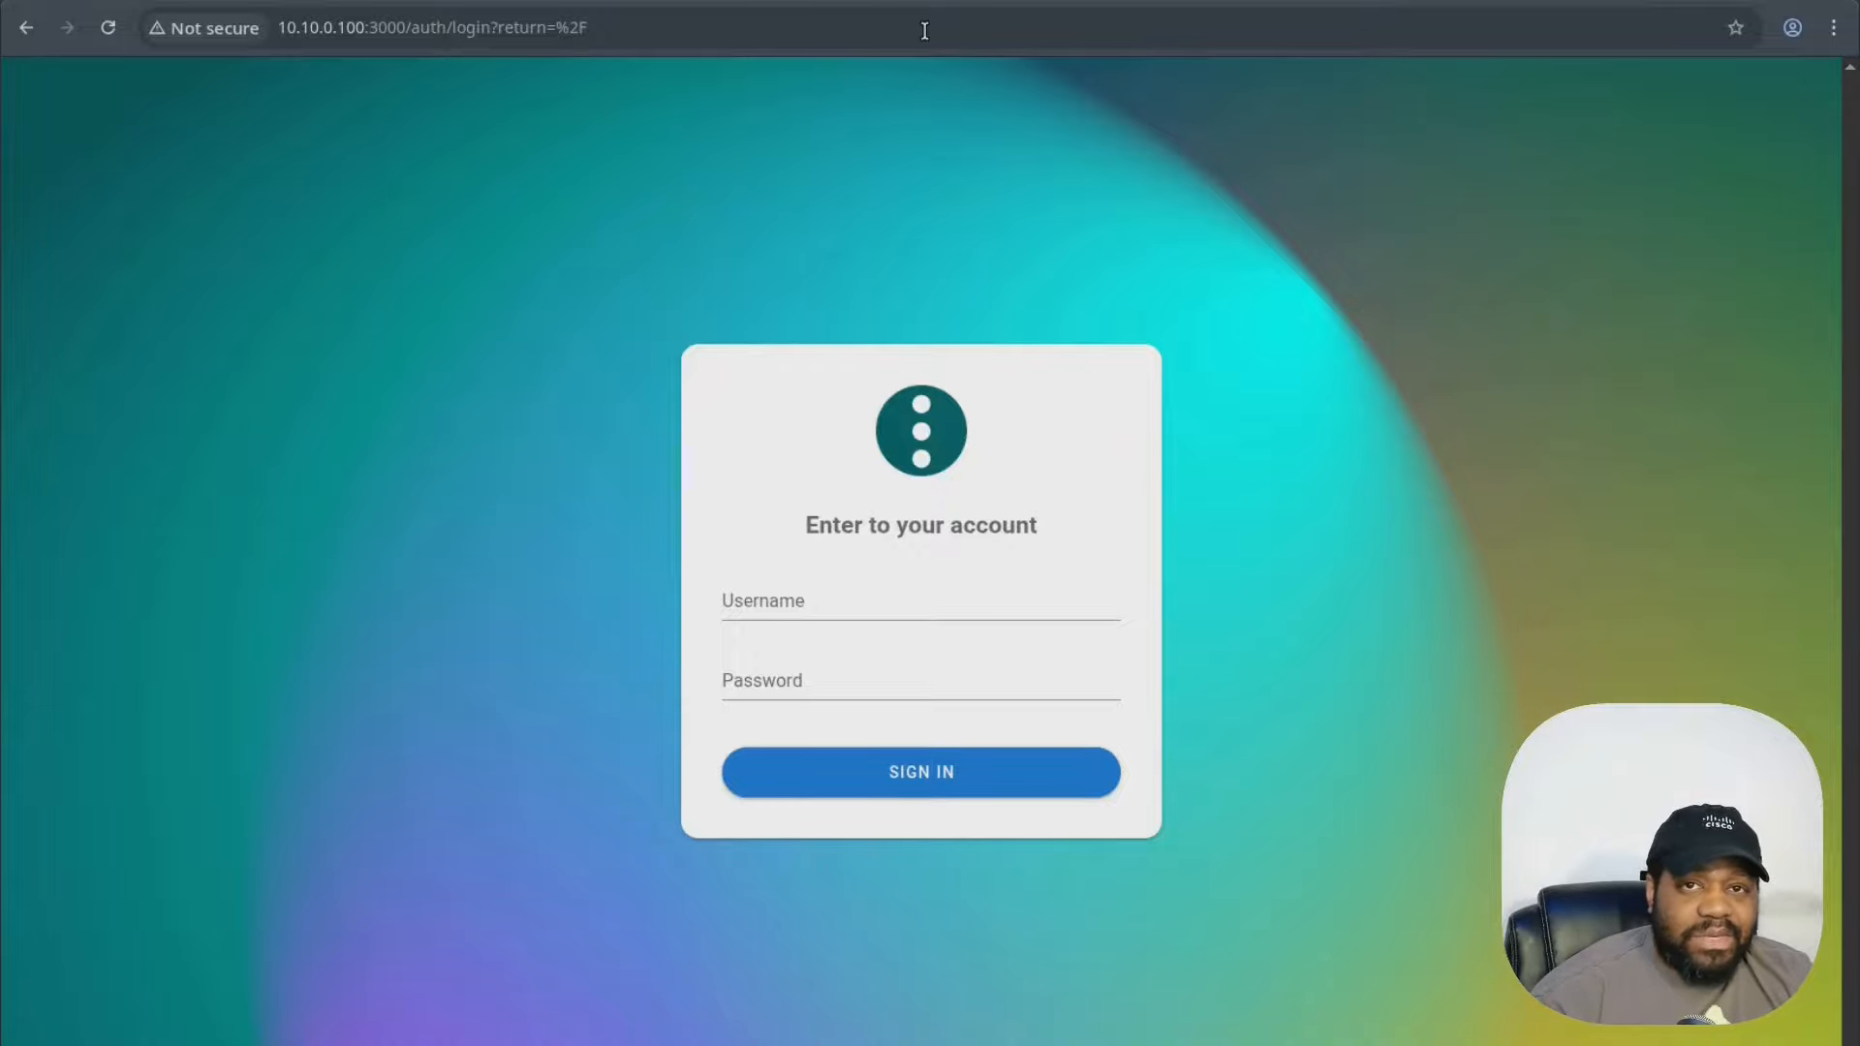
- Sign in with the admin username and password
{"action": "left_click", "coordinate": [851, 601]}
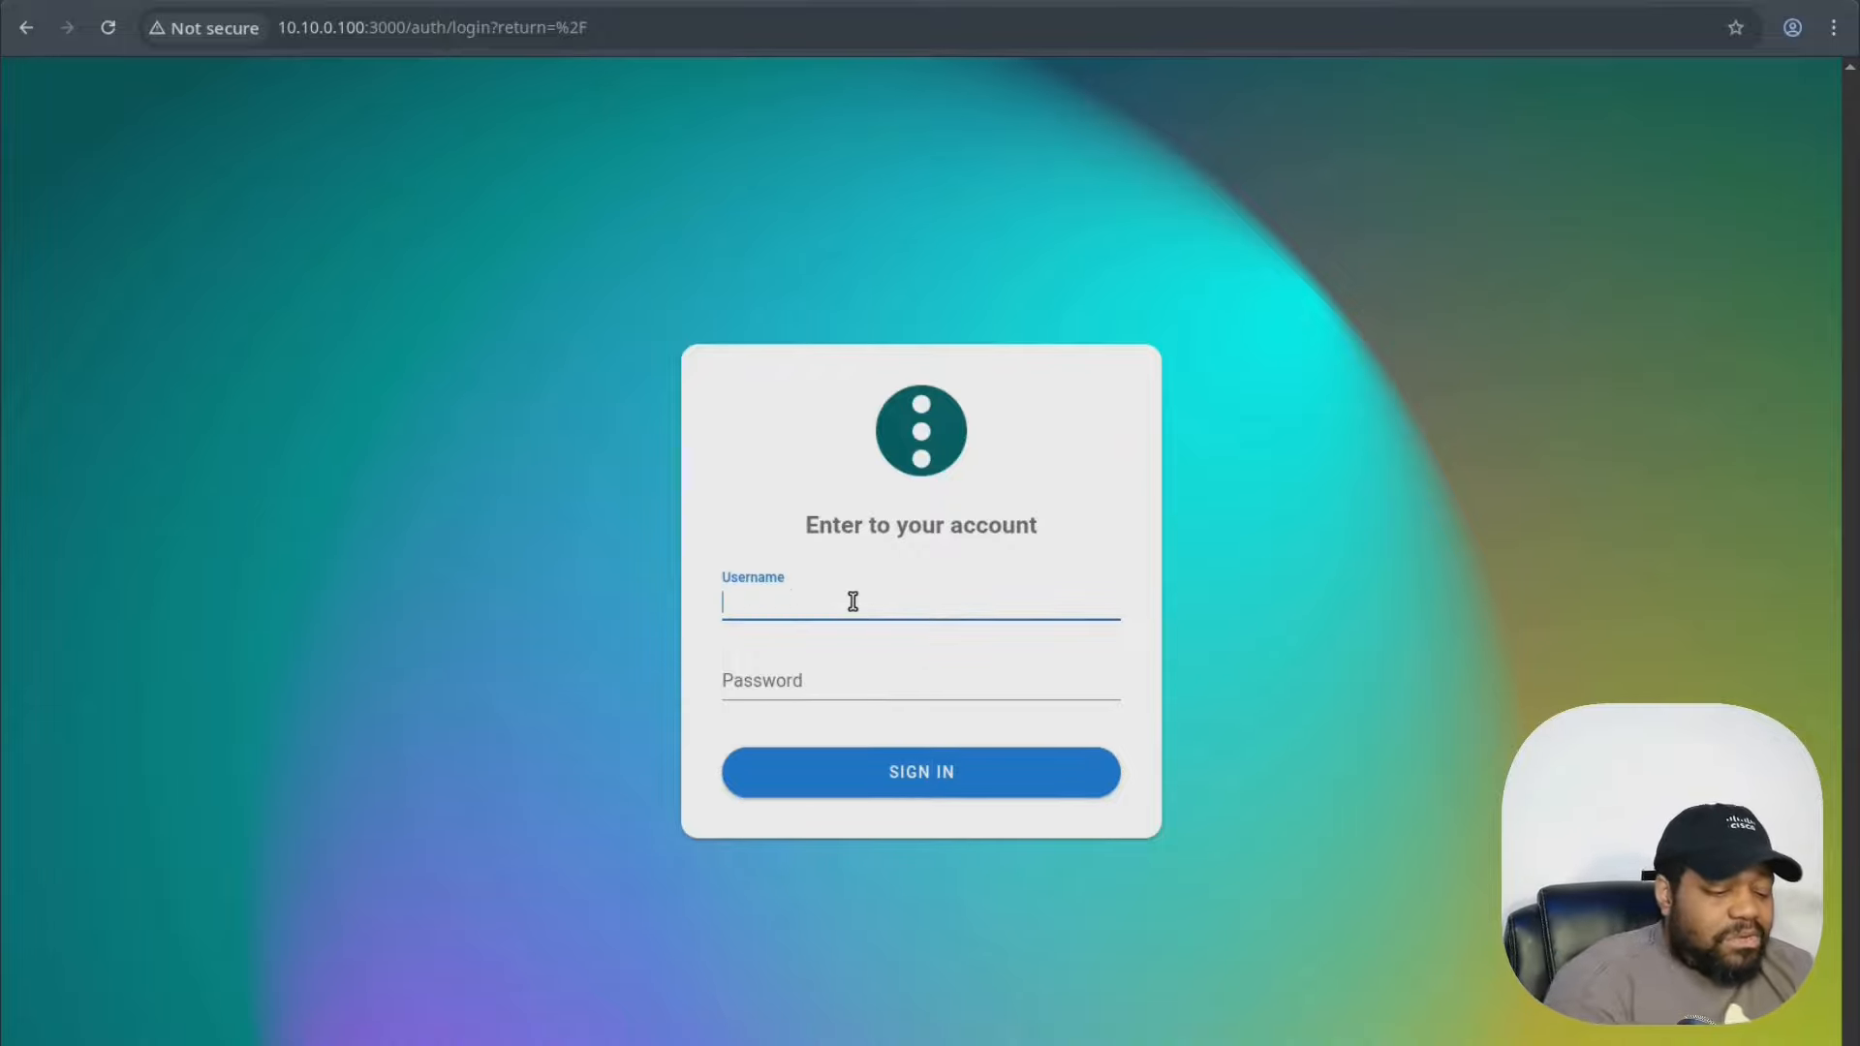
{"action": "type", "text": "josh"}
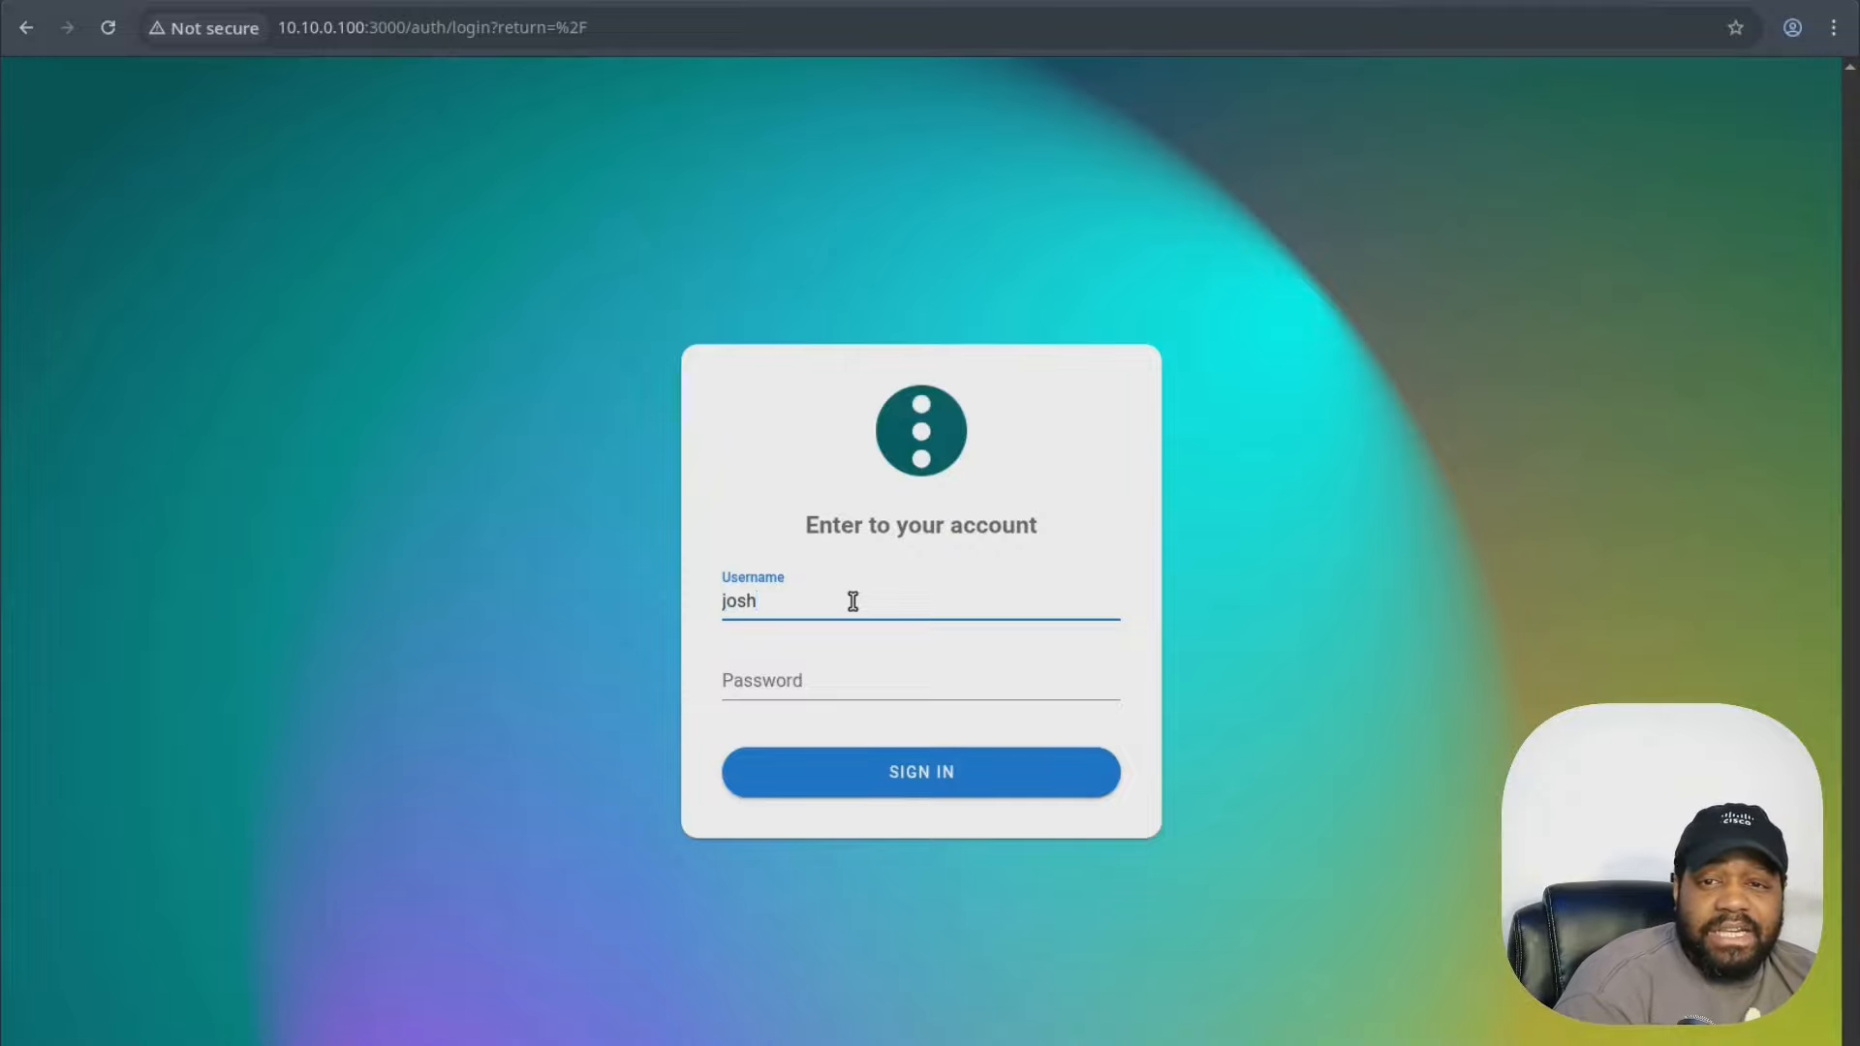
{"action": "key", "text": "Tab"}
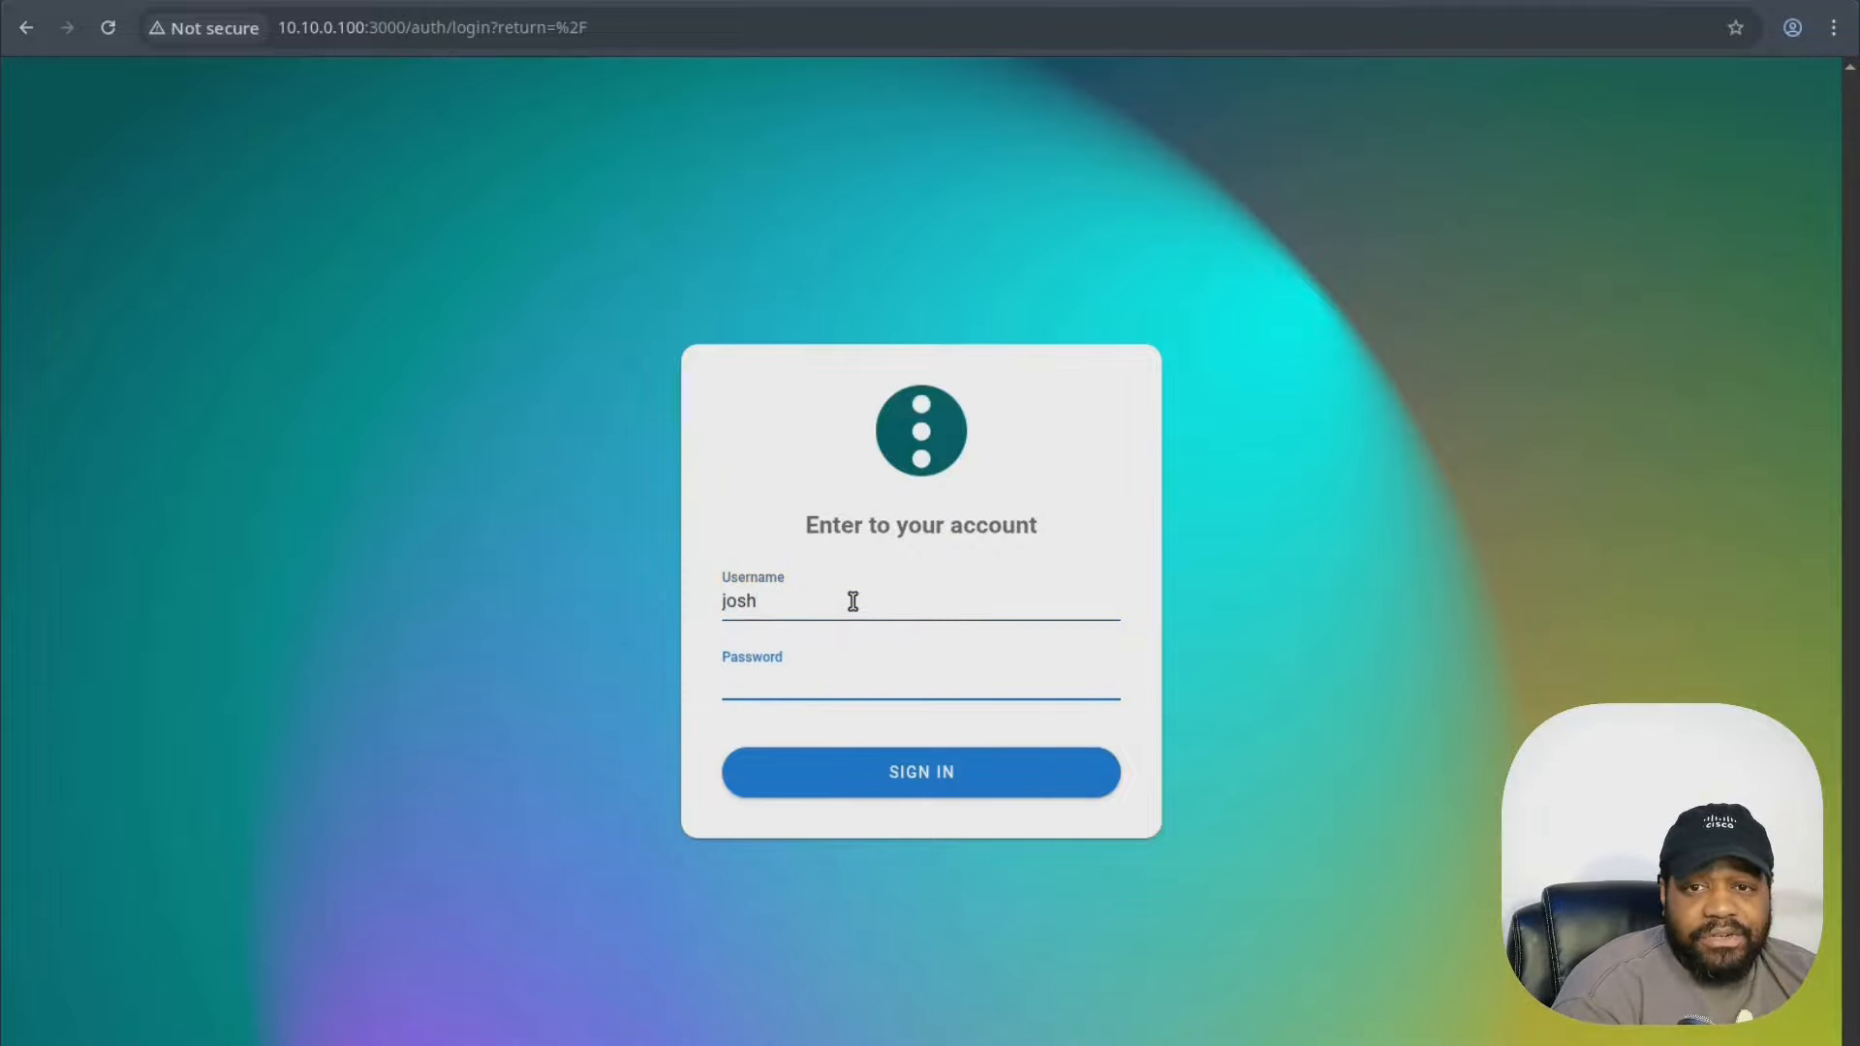
{"action": "key", "text": "ctrl+v"}
{"action": "key", "text": "Return"}
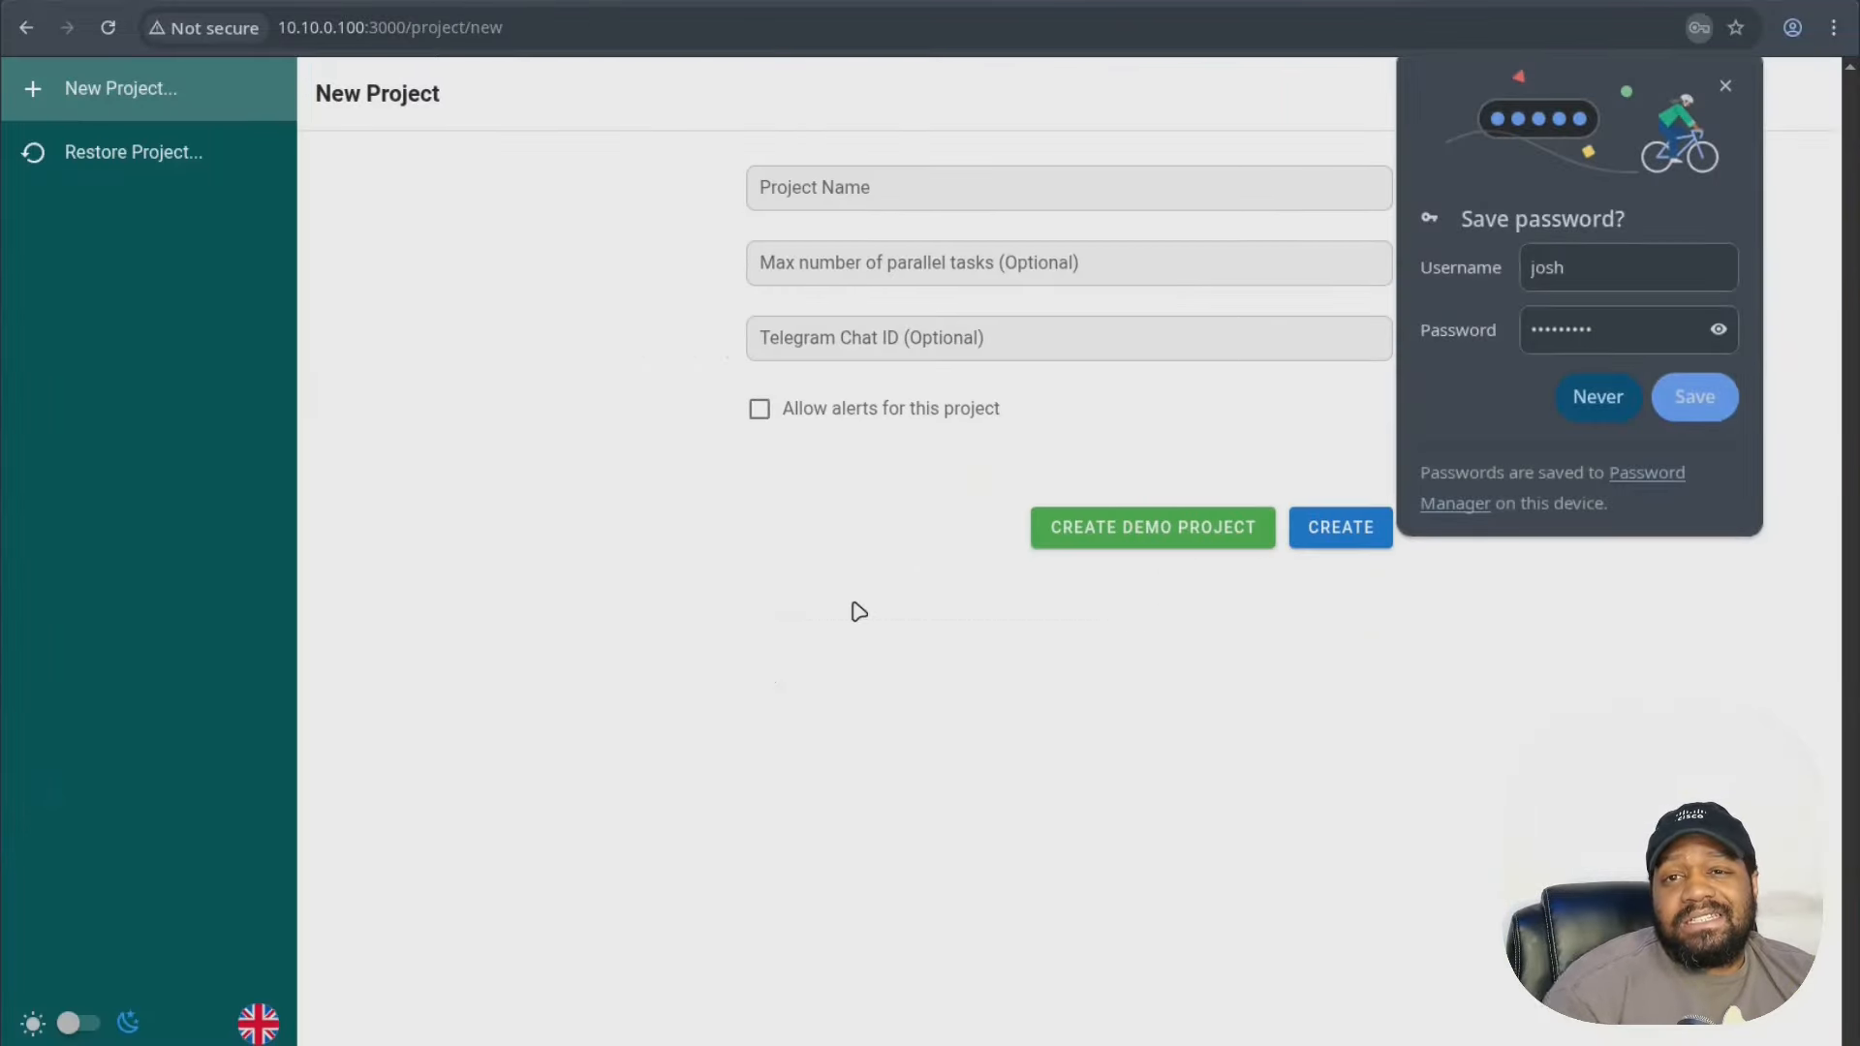
- Dismiss the save-password prompt and create the 'Home Lab' project with other fields empty
{"action": "left_click", "coordinate": [1724, 84]}
{"action": "left_click", "coordinate": [865, 189]}
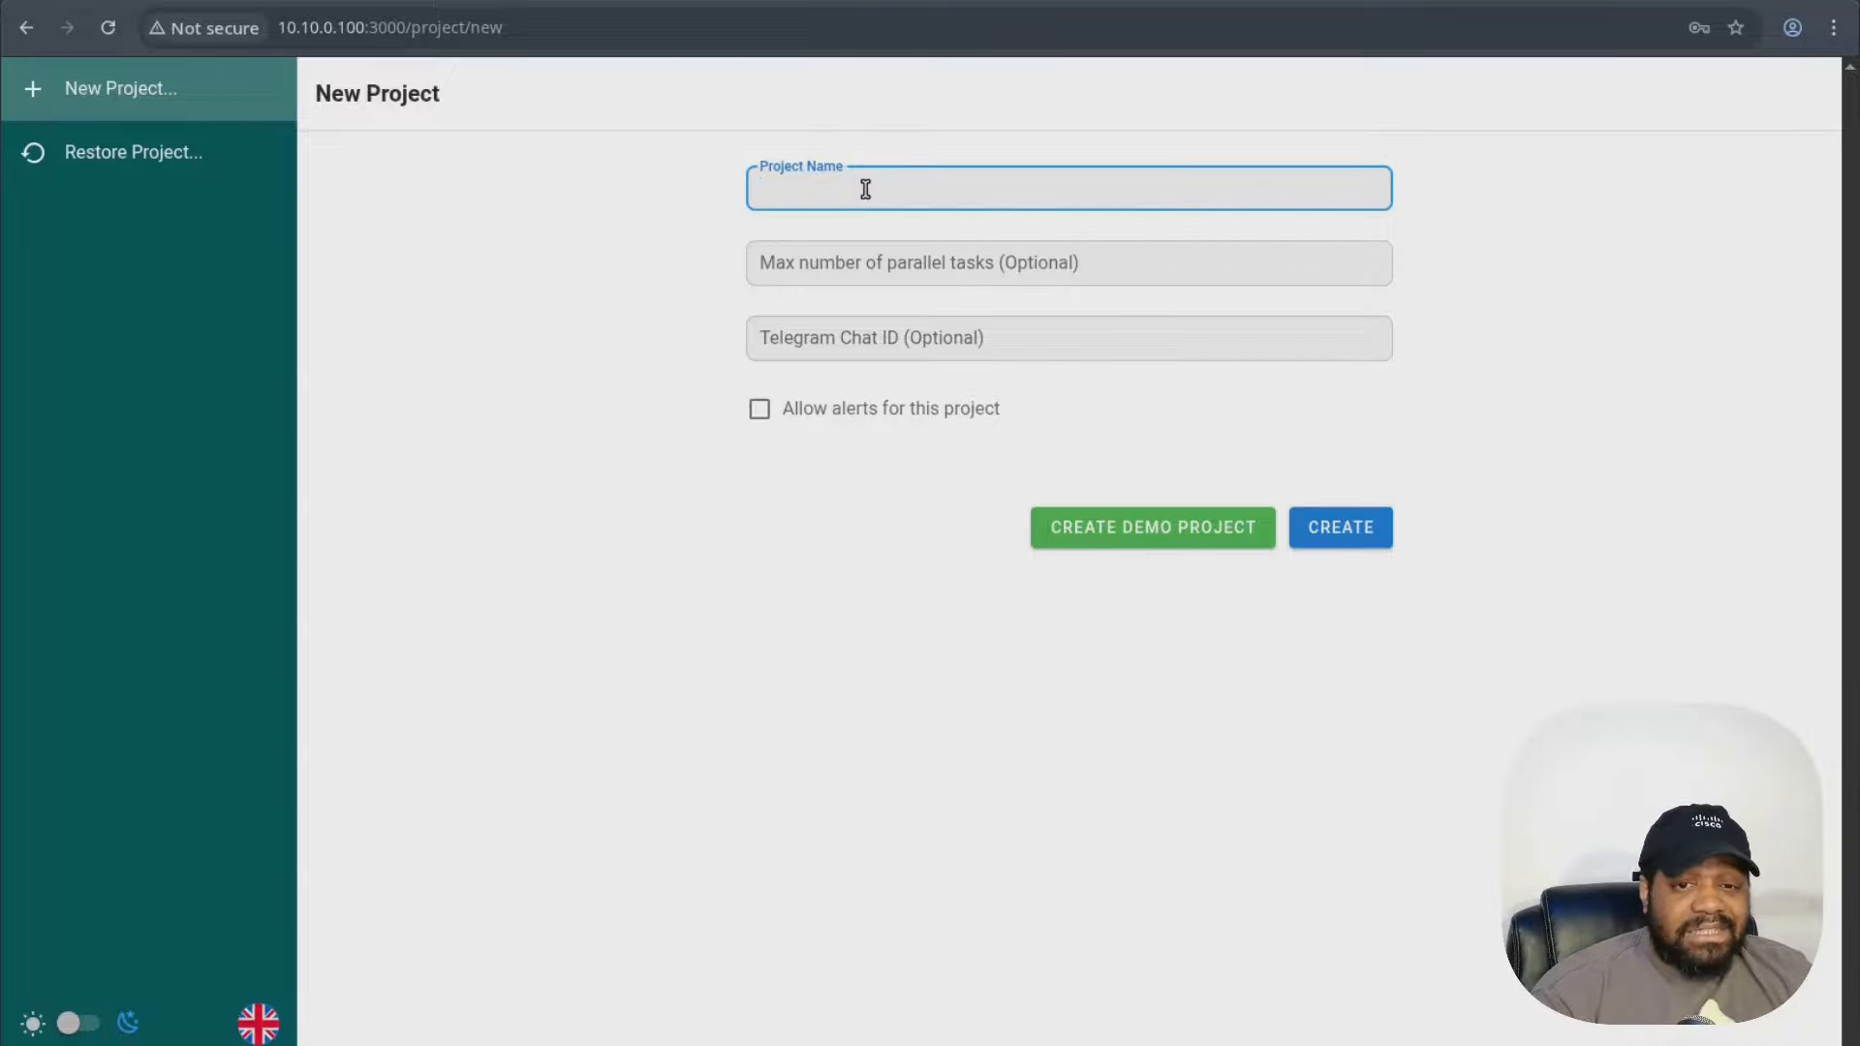
{"action": "type", "text": "Home"}
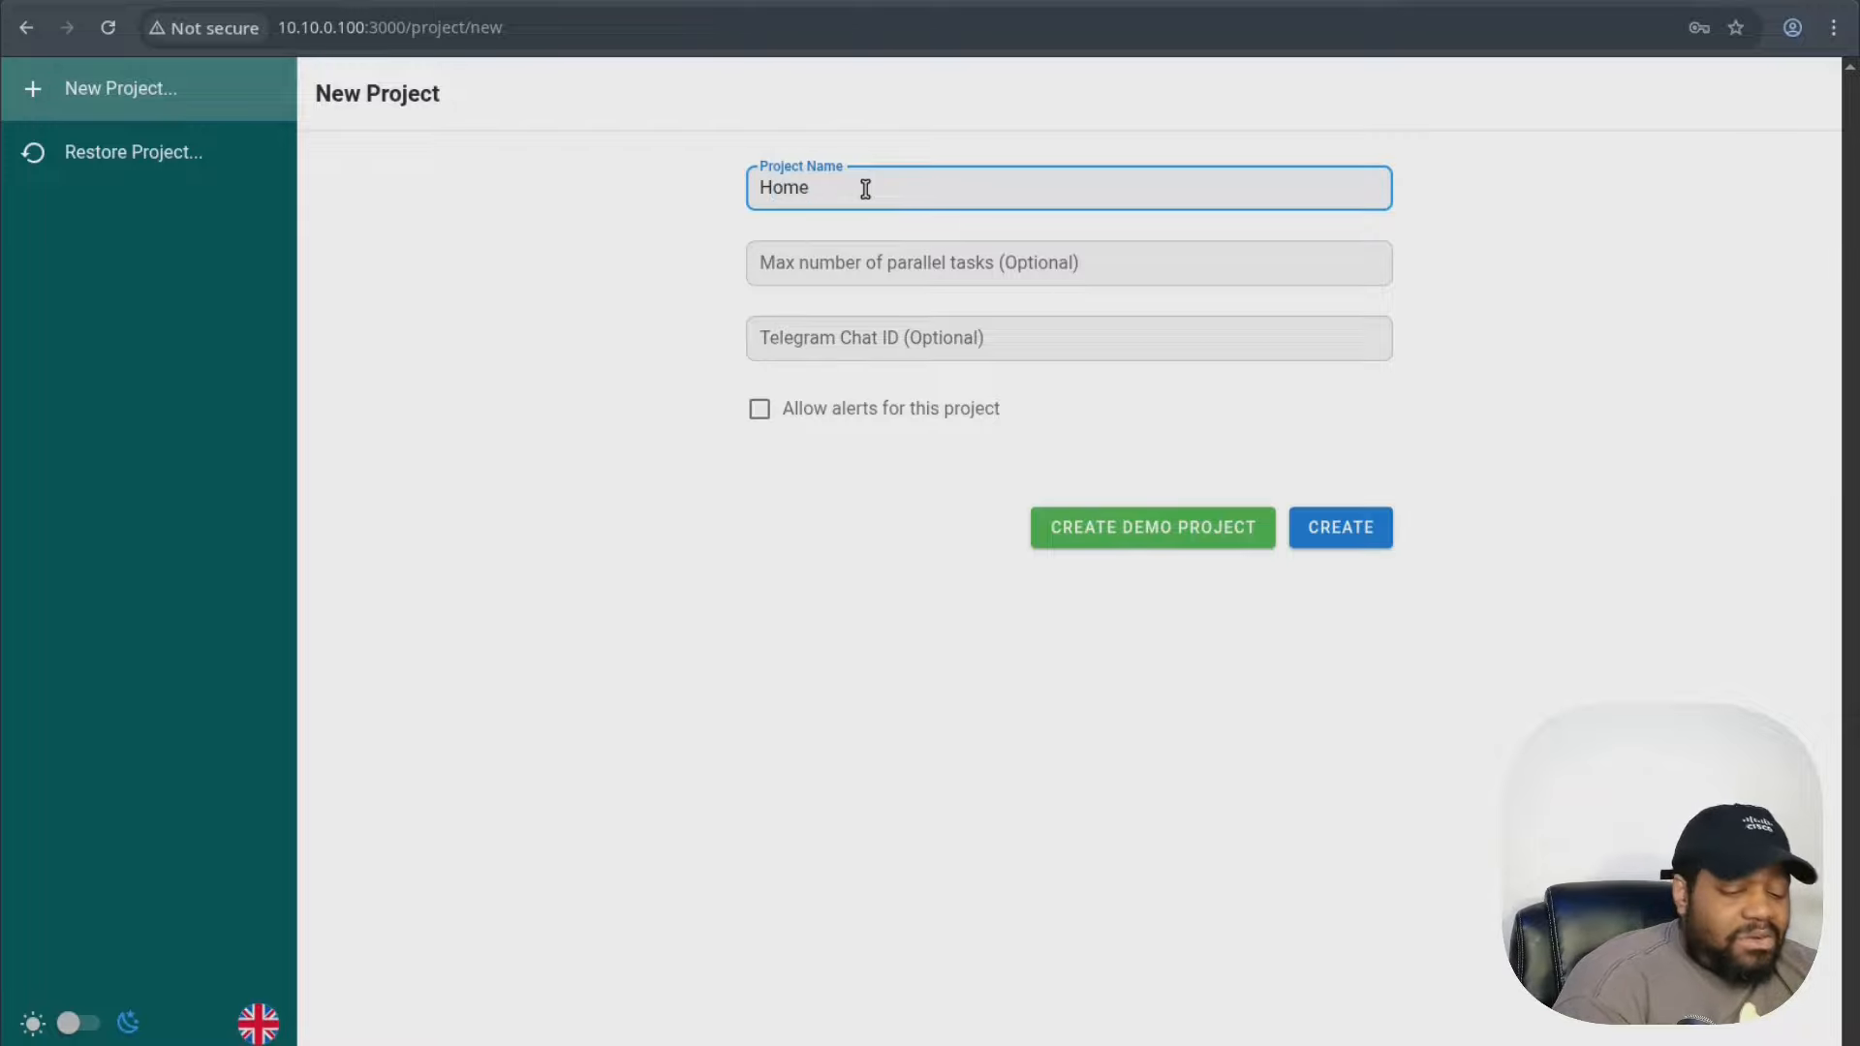
{"action": "type", "text": " Lab"}
{"action": "left_click", "coordinate": [956, 273]}
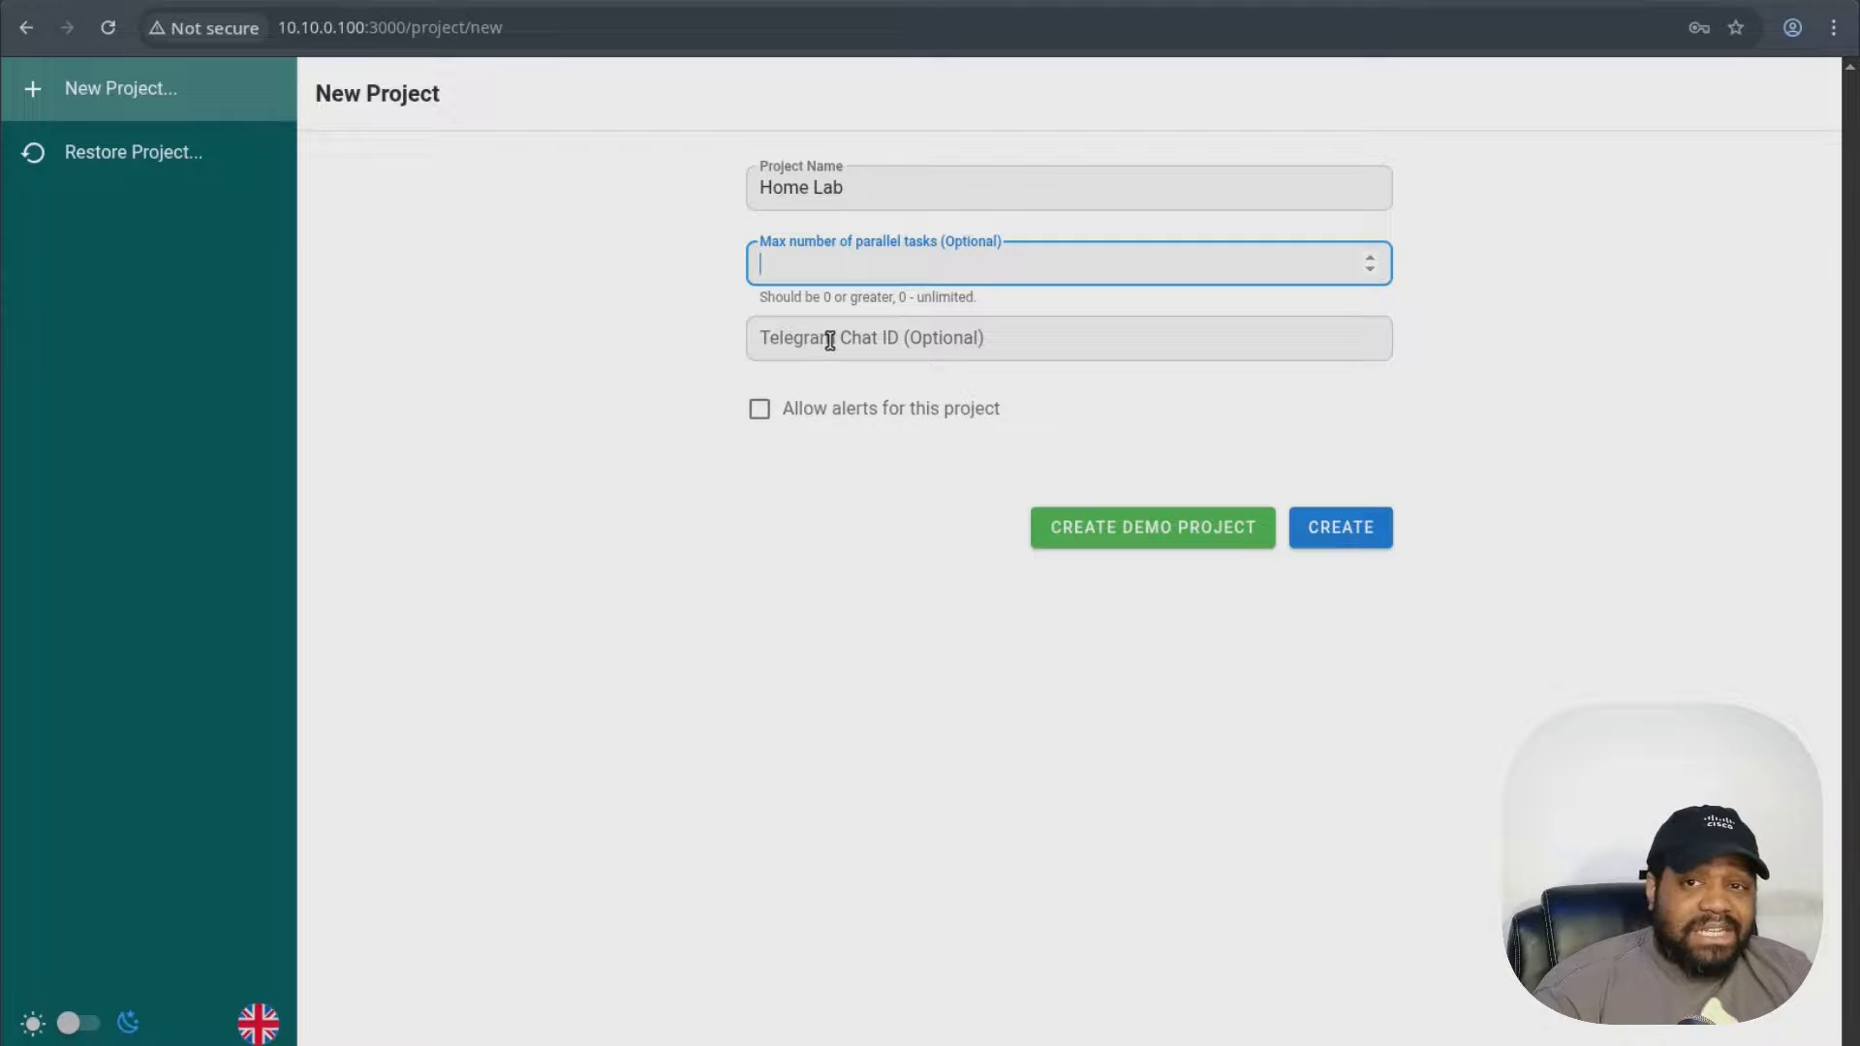
{"action": "left_click", "coordinate": [765, 629]}
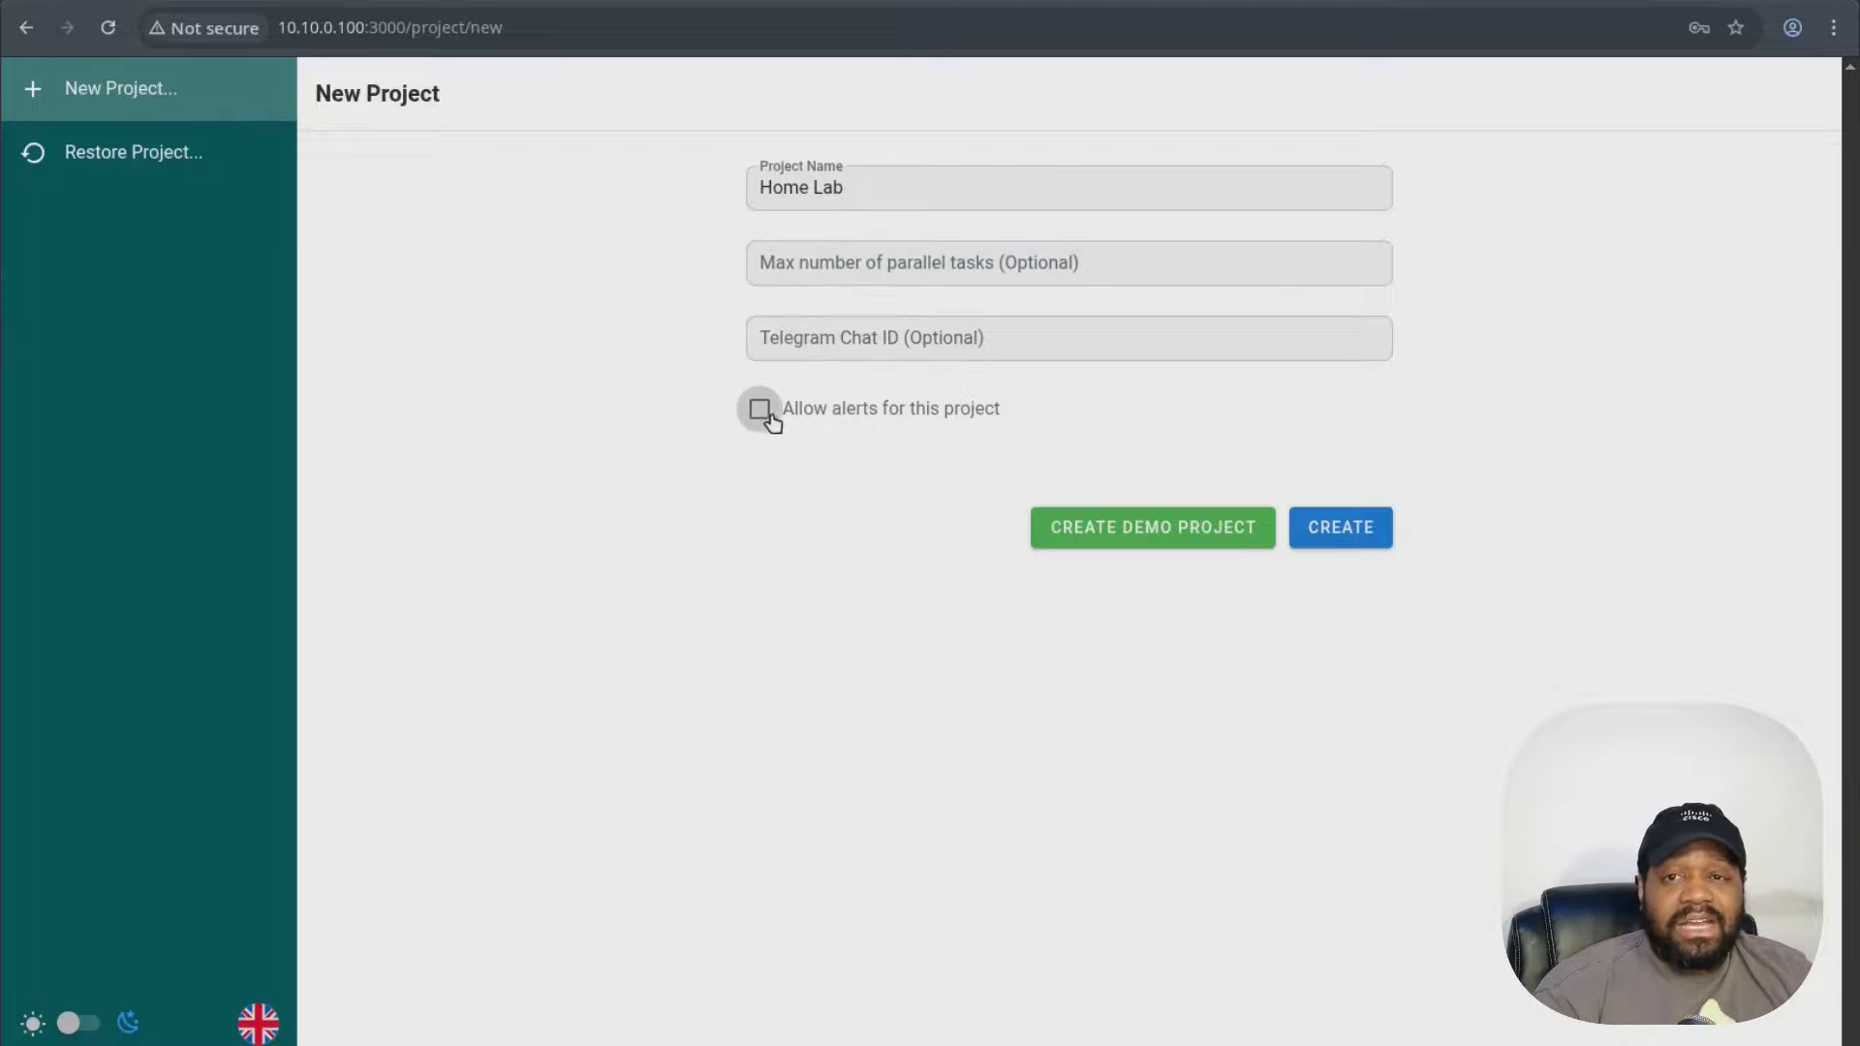
{"action": "left_click", "coordinate": [1141, 539]}
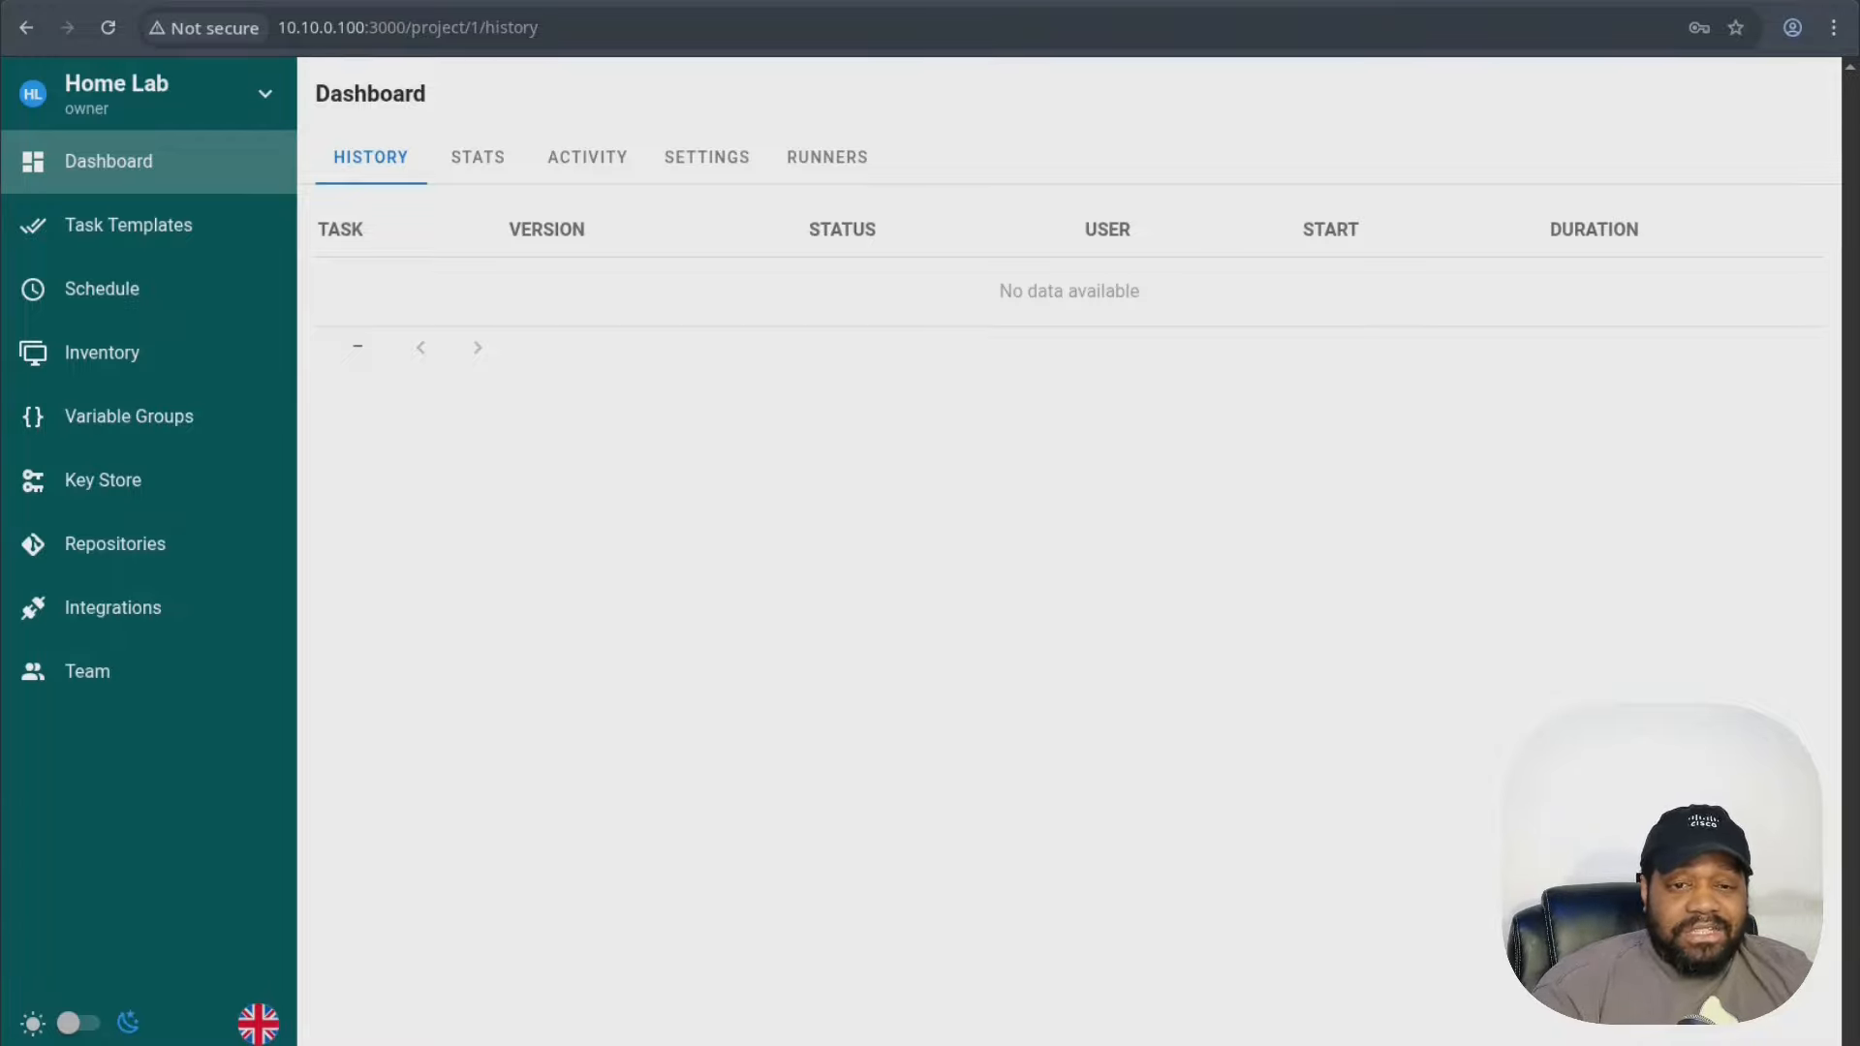
- Check the Users list and account profile, then switch the interface to dark mode
{"action": "left_click", "coordinate": [148, 1045]}
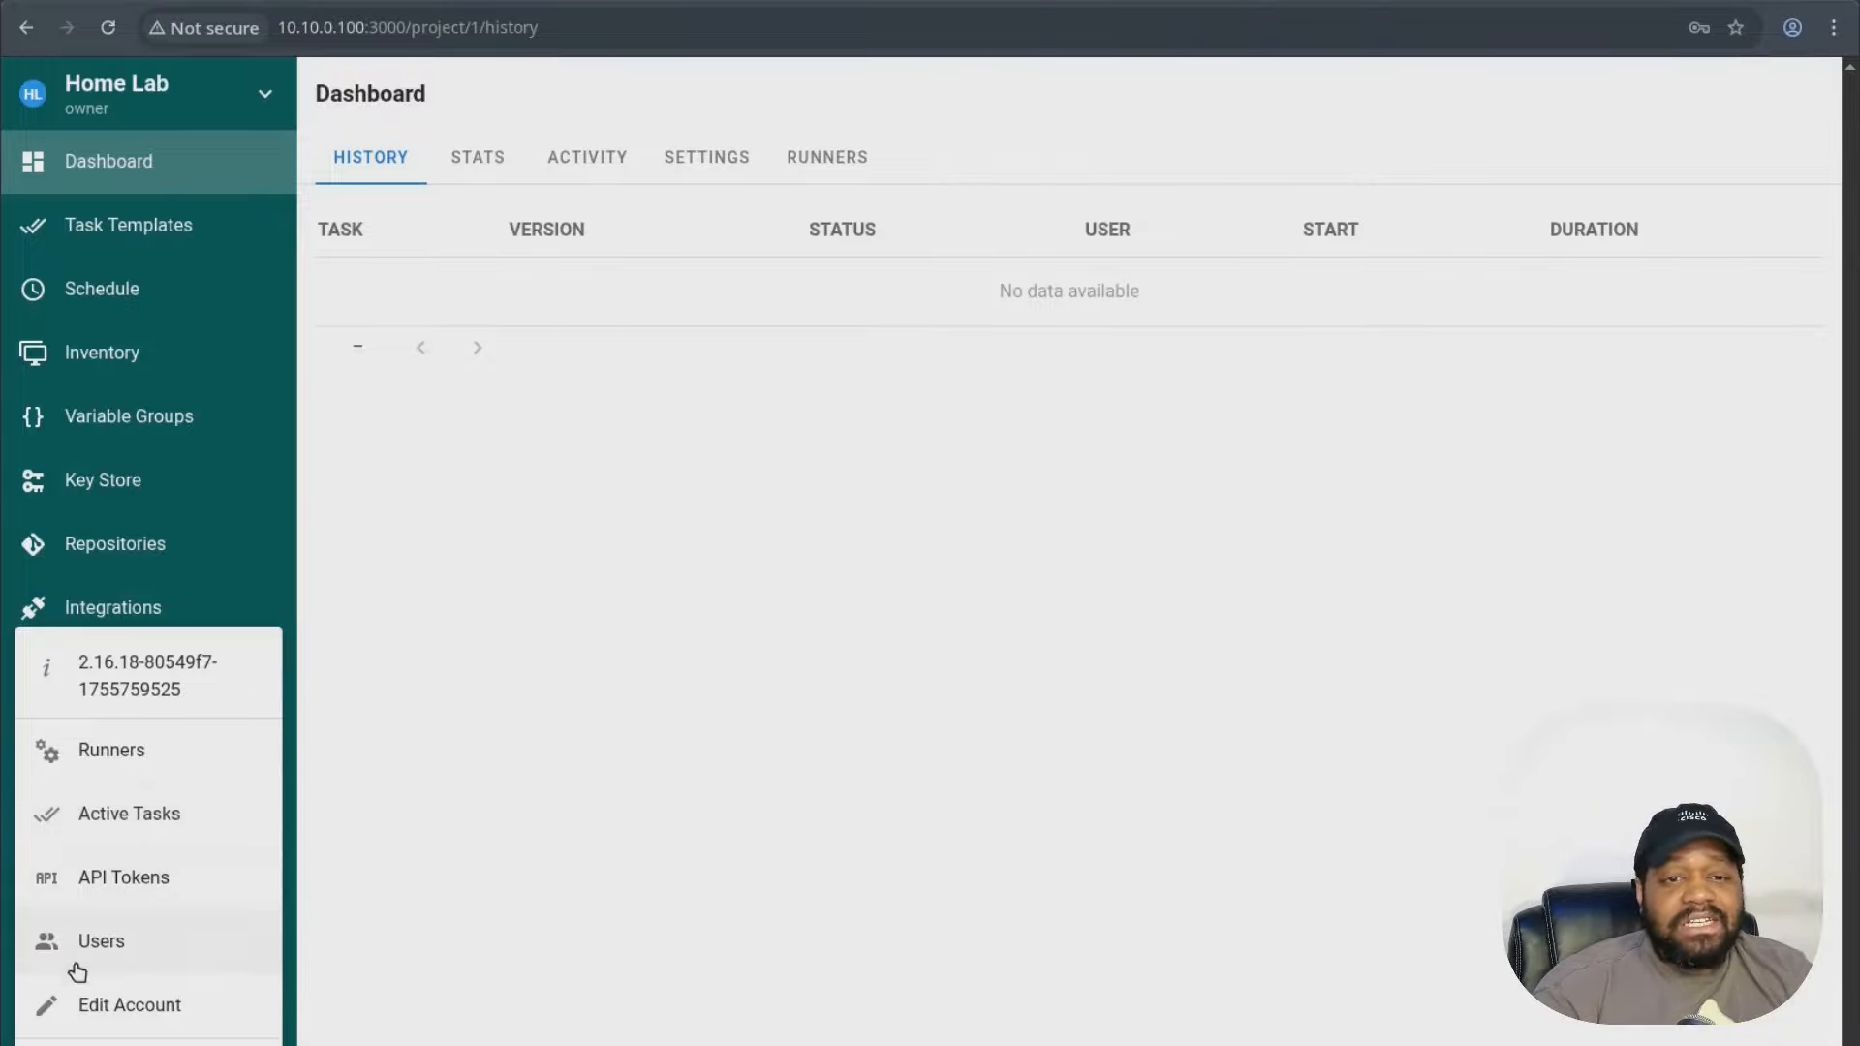
{"action": "left_click", "coordinate": [163, 941]}
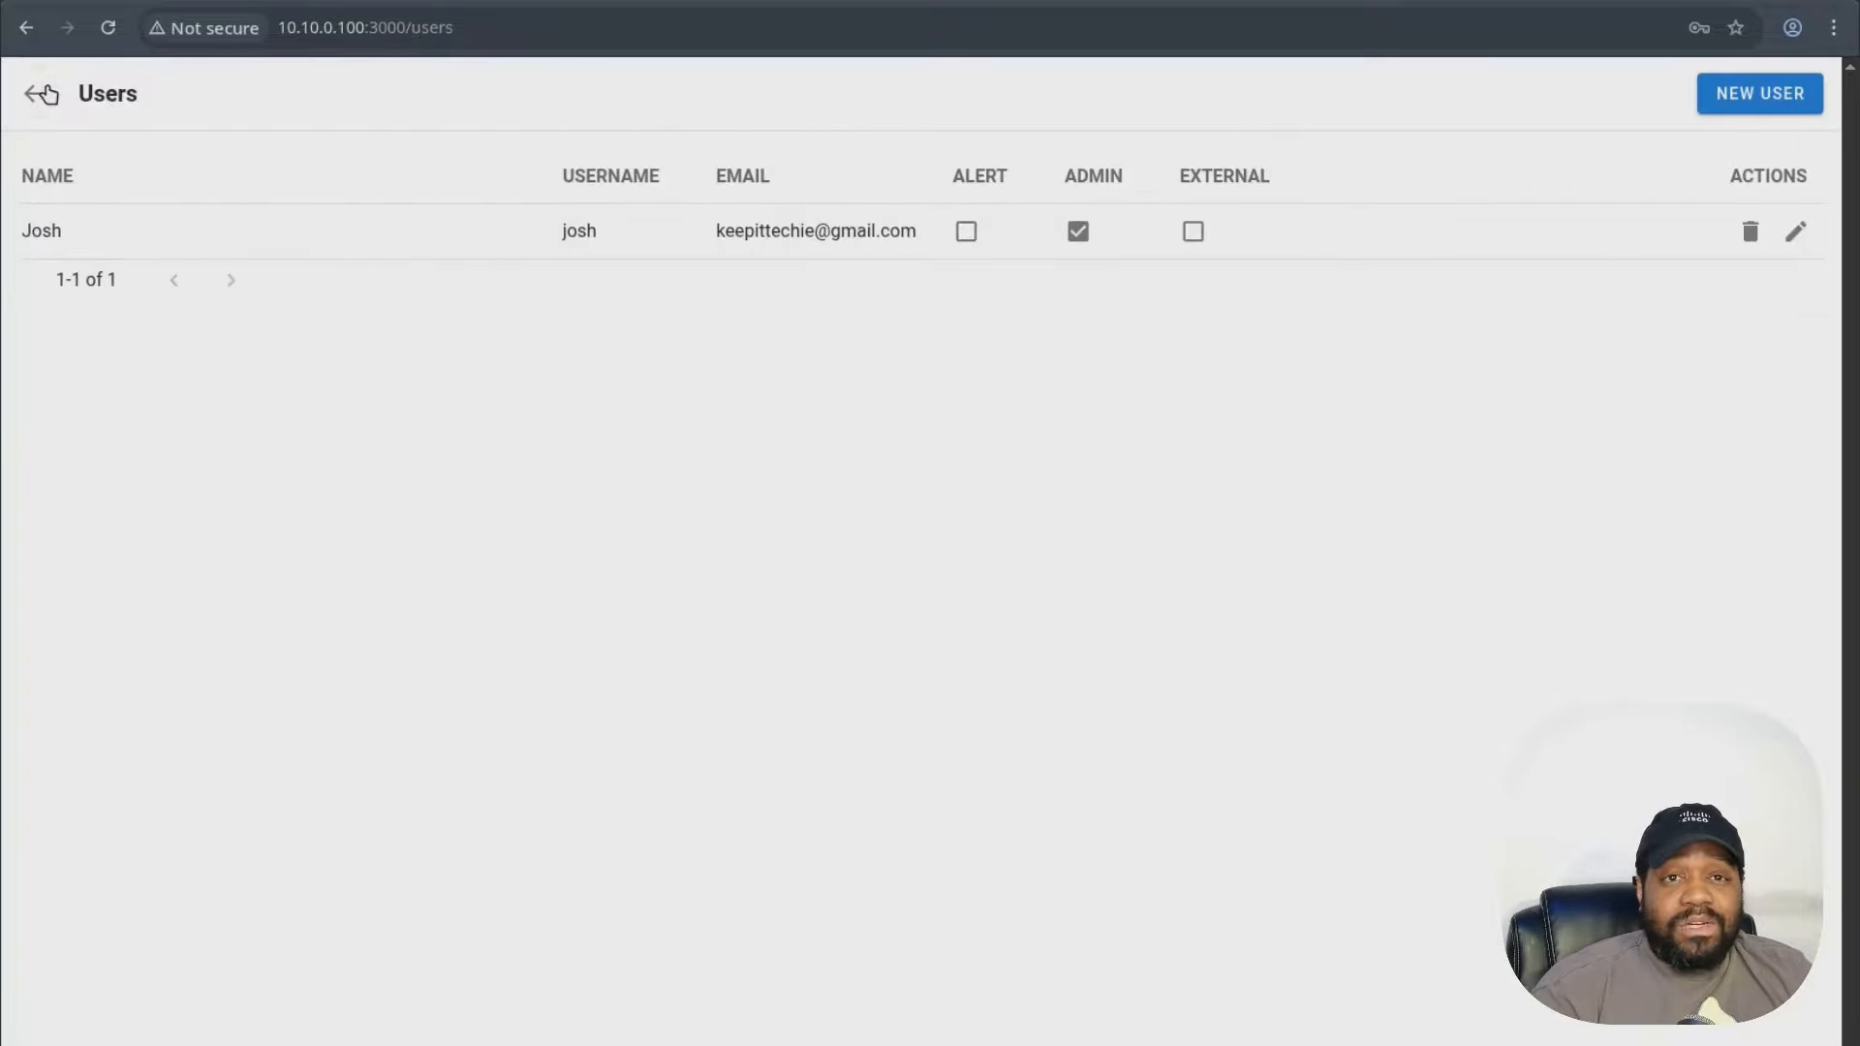
{"action": "left_click", "coordinate": [48, 95]}
{"action": "left_click", "coordinate": [126, 1043]}
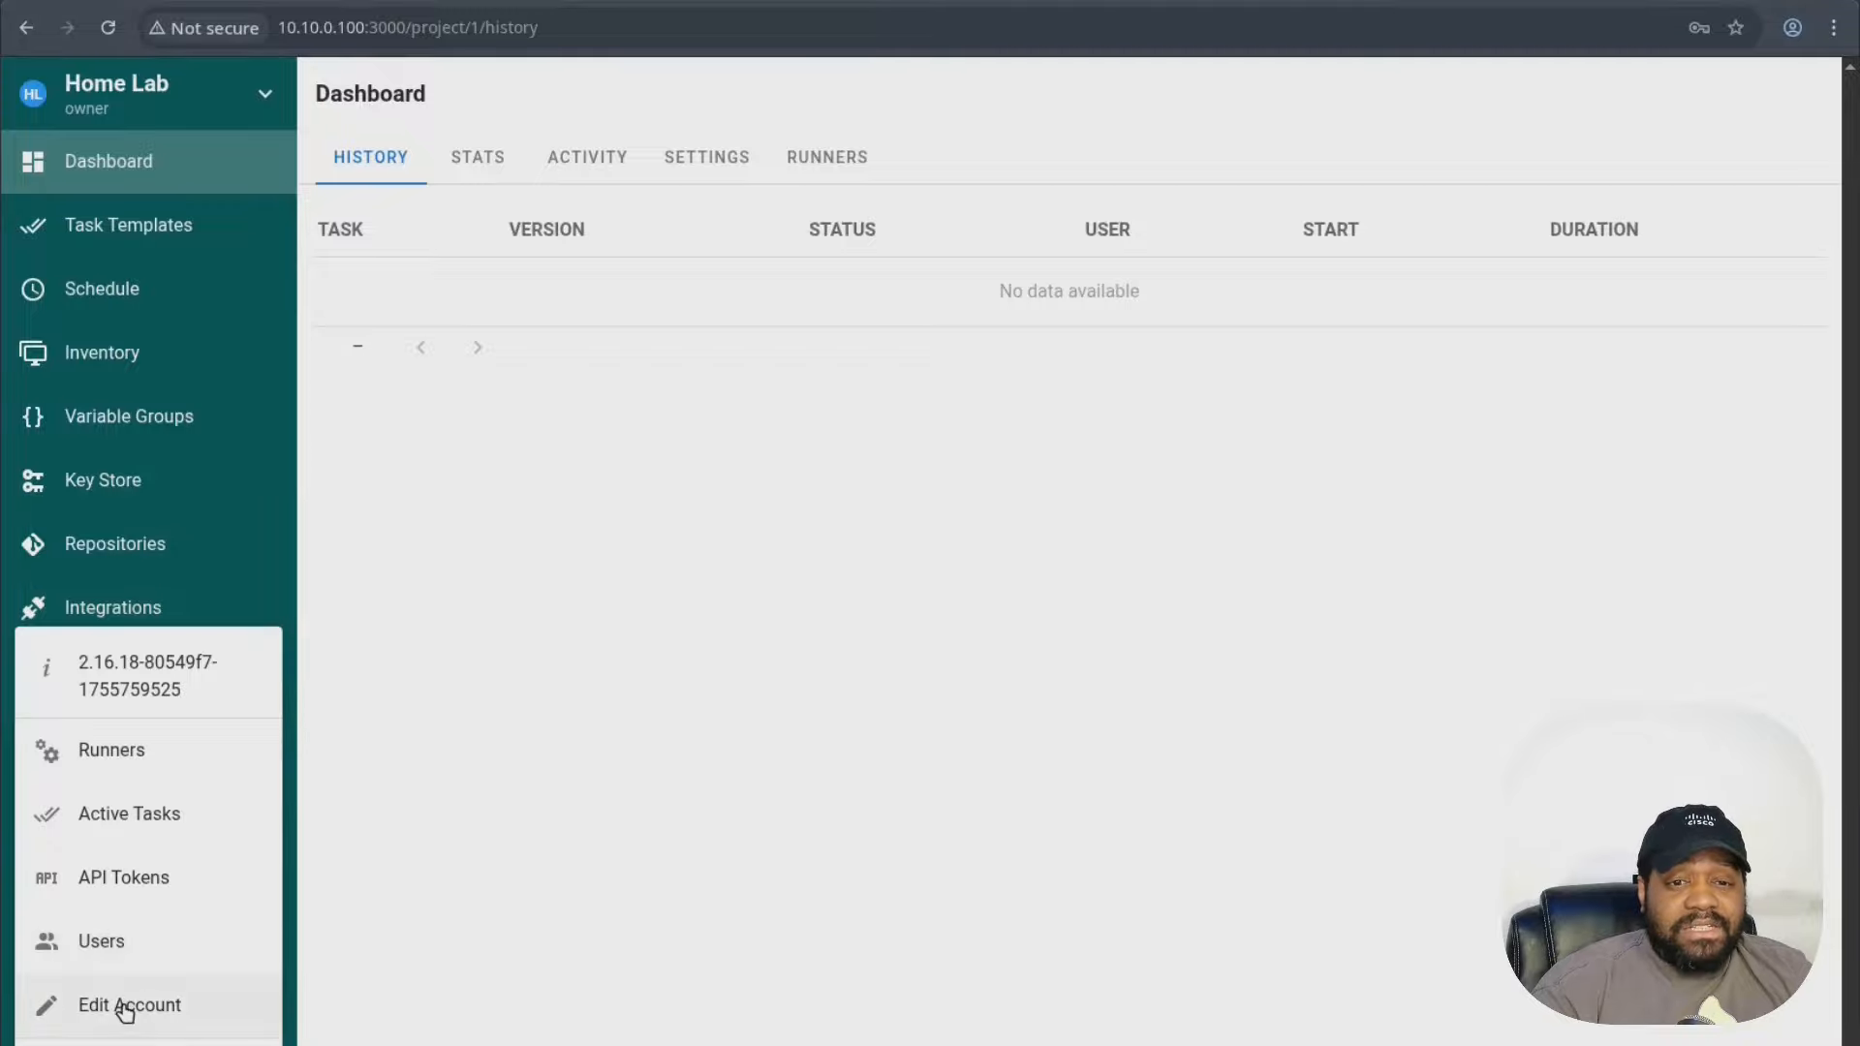
{"action": "left_click", "coordinate": [126, 1007]}
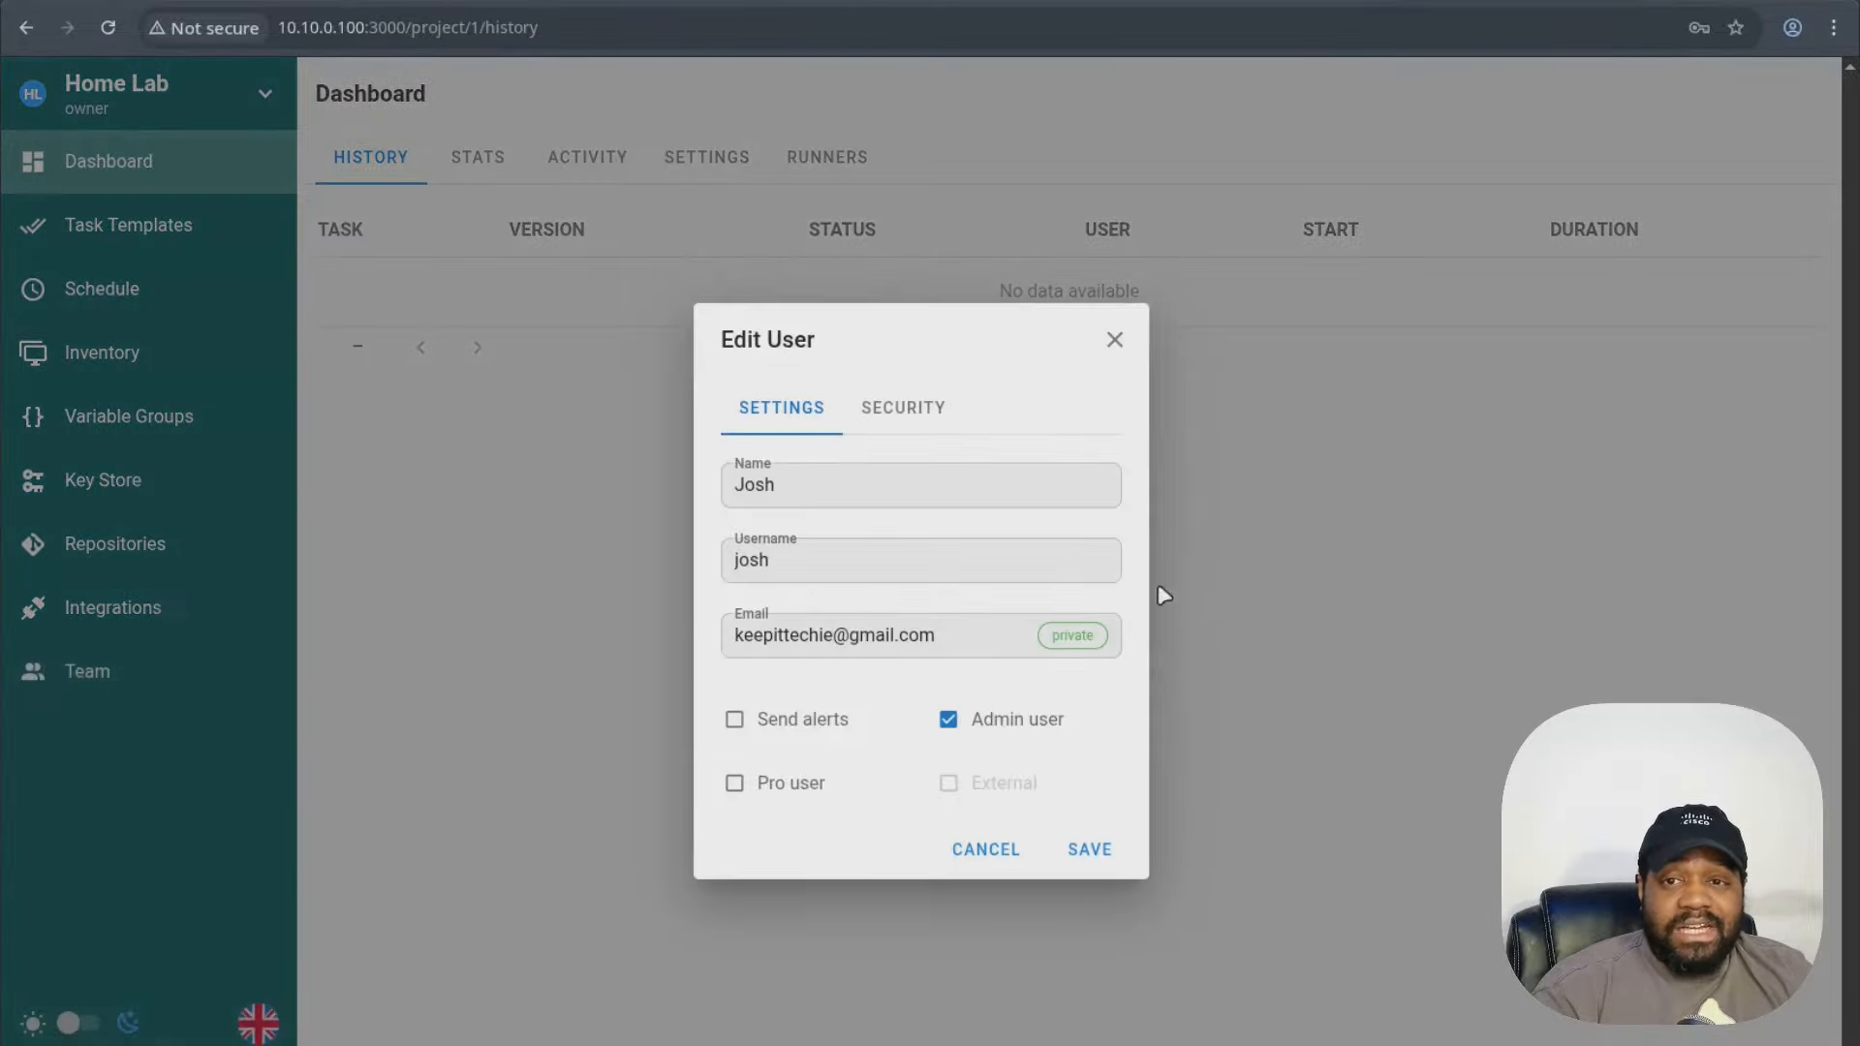
{"action": "left_click", "coordinate": [1115, 341]}
{"action": "left_click", "coordinate": [78, 1028]}
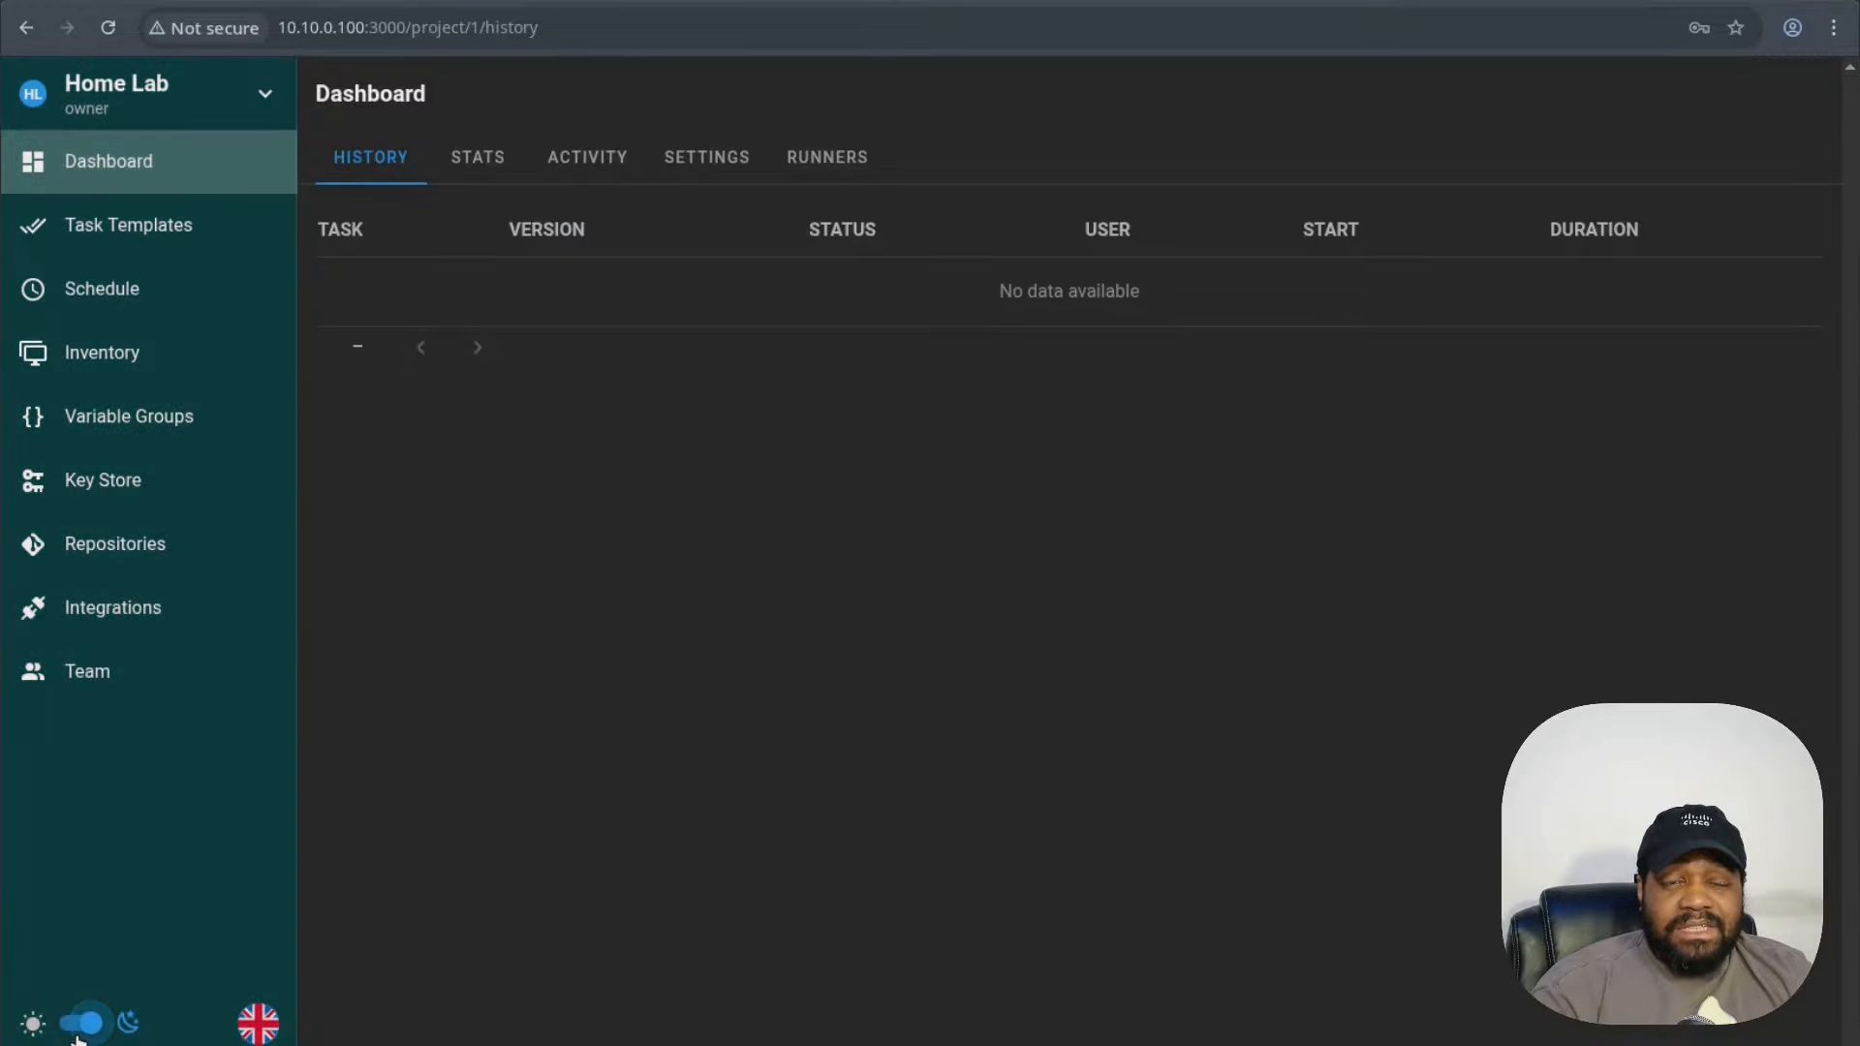
- Open and close the language menu without changes, returning to the task history
{"action": "left_click", "coordinate": [257, 1024]}
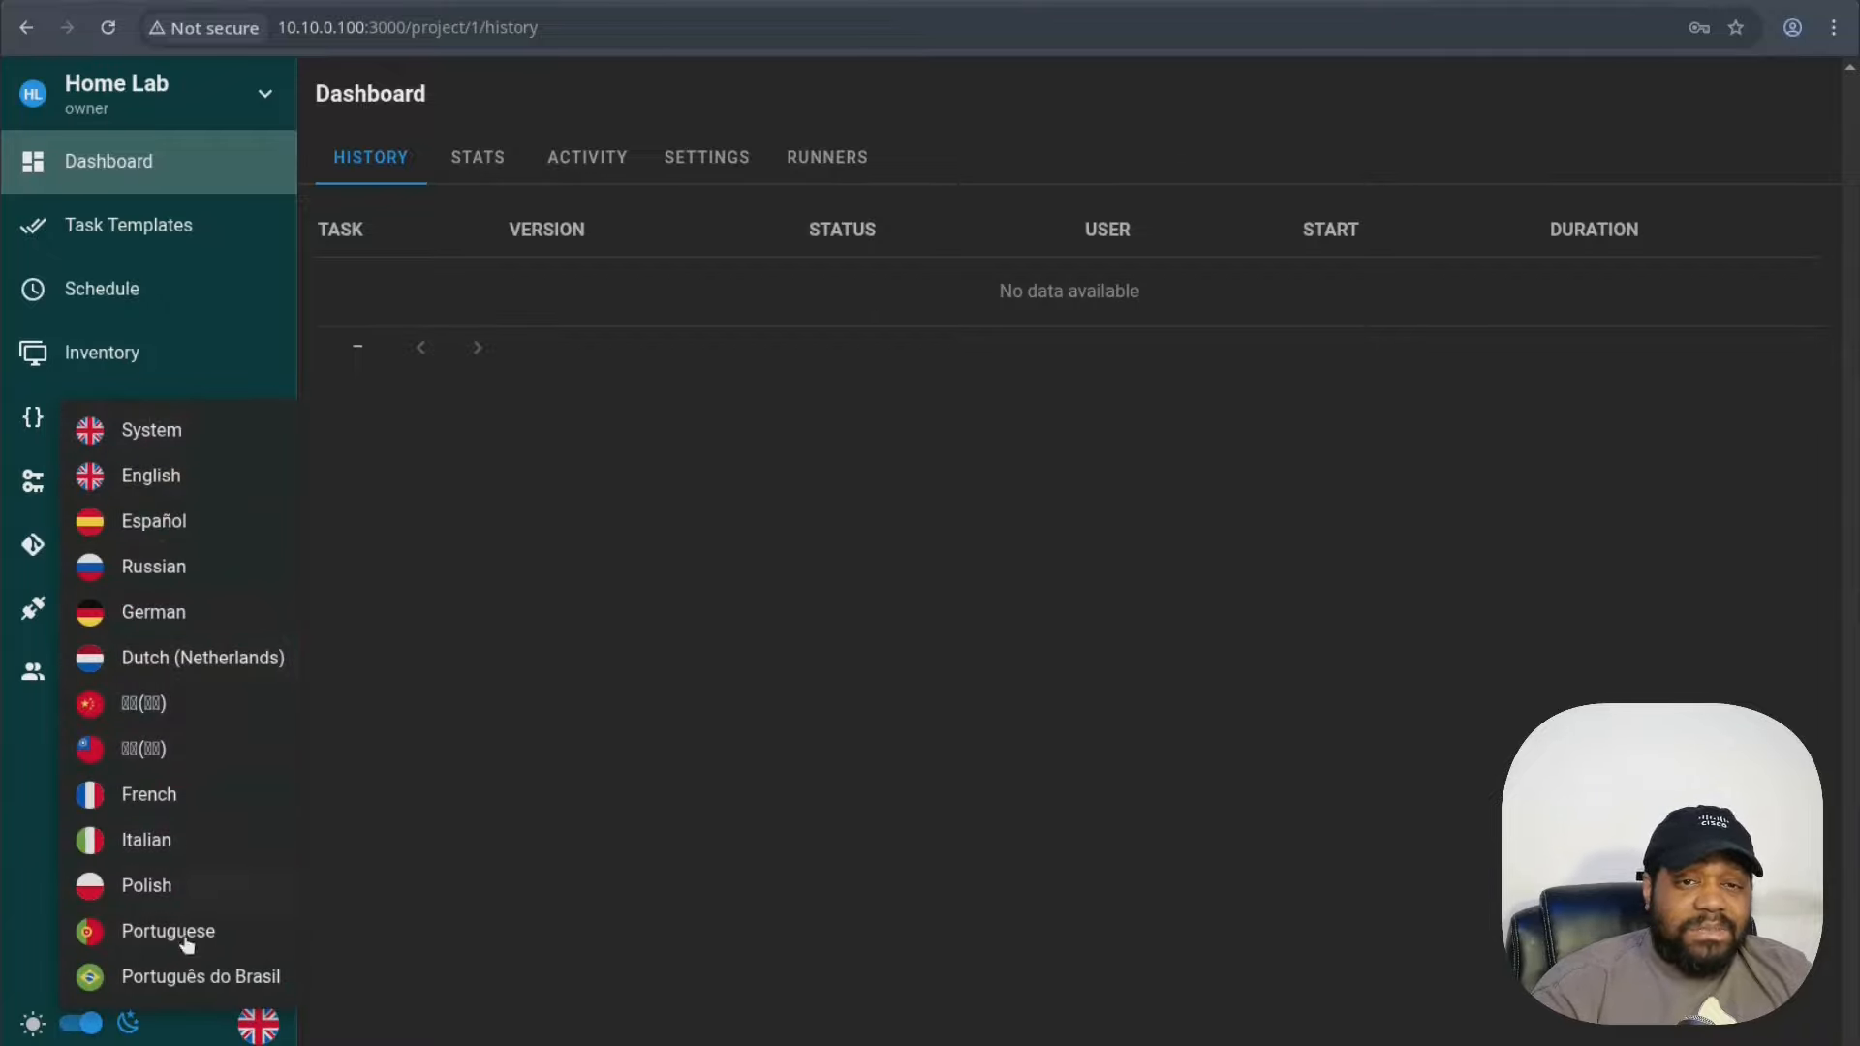
{"action": "left_click", "coordinate": [33, 825]}
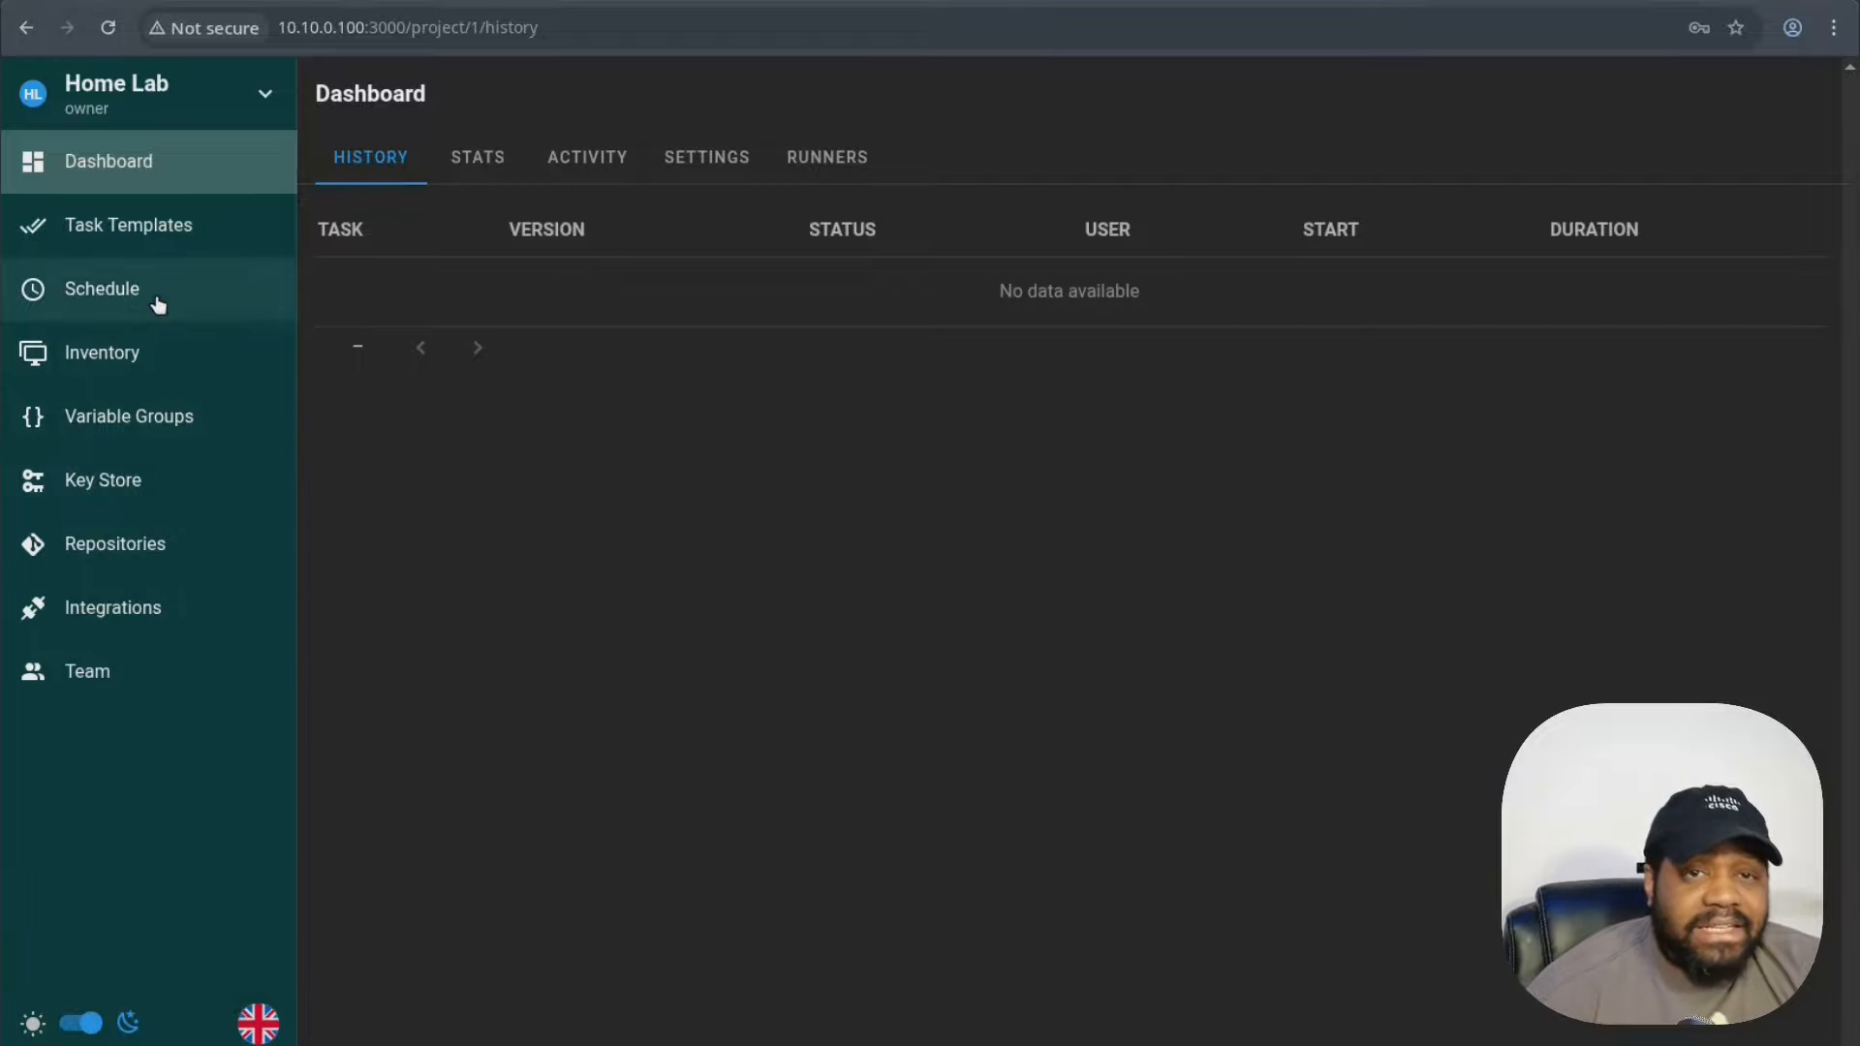
{"action": "left_click", "coordinate": [109, 180]}
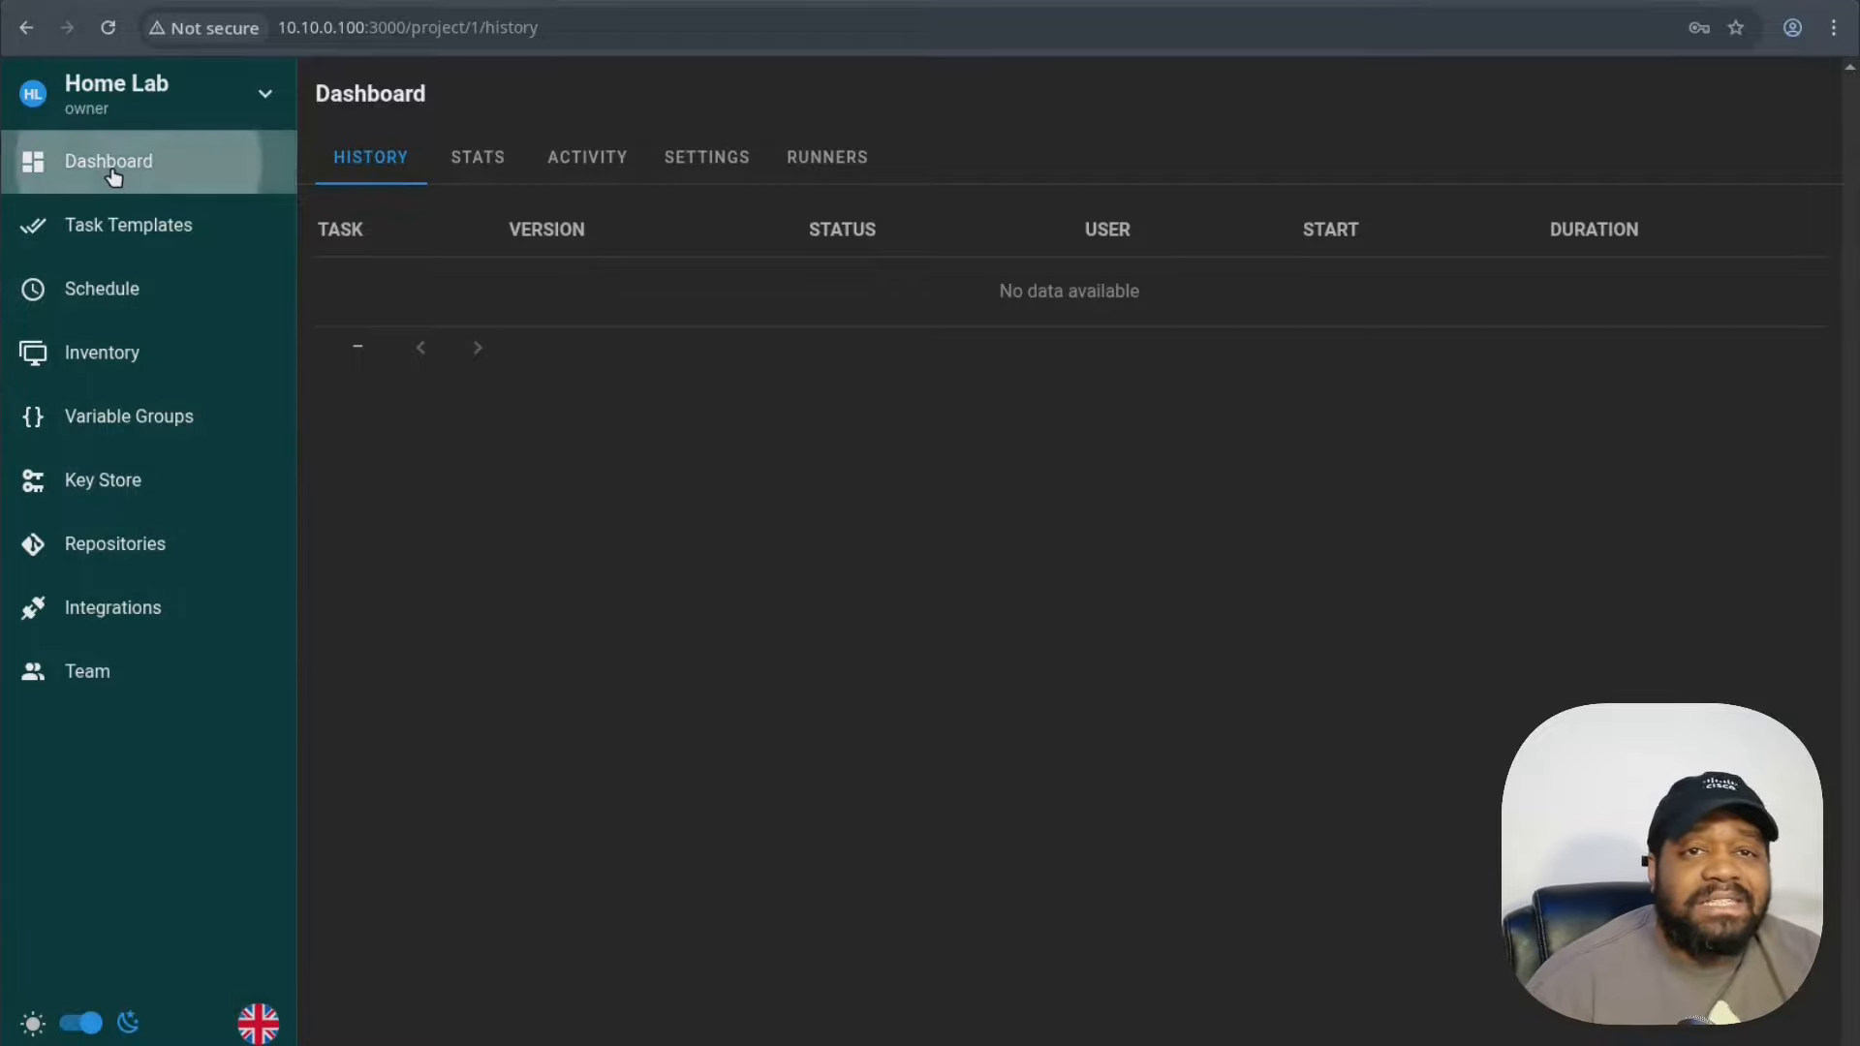
- Browse the Stats, Activity and Settings tabs, ending on the Runners view
{"action": "left_click", "coordinate": [490, 166]}
{"action": "left_click", "coordinate": [591, 164]}
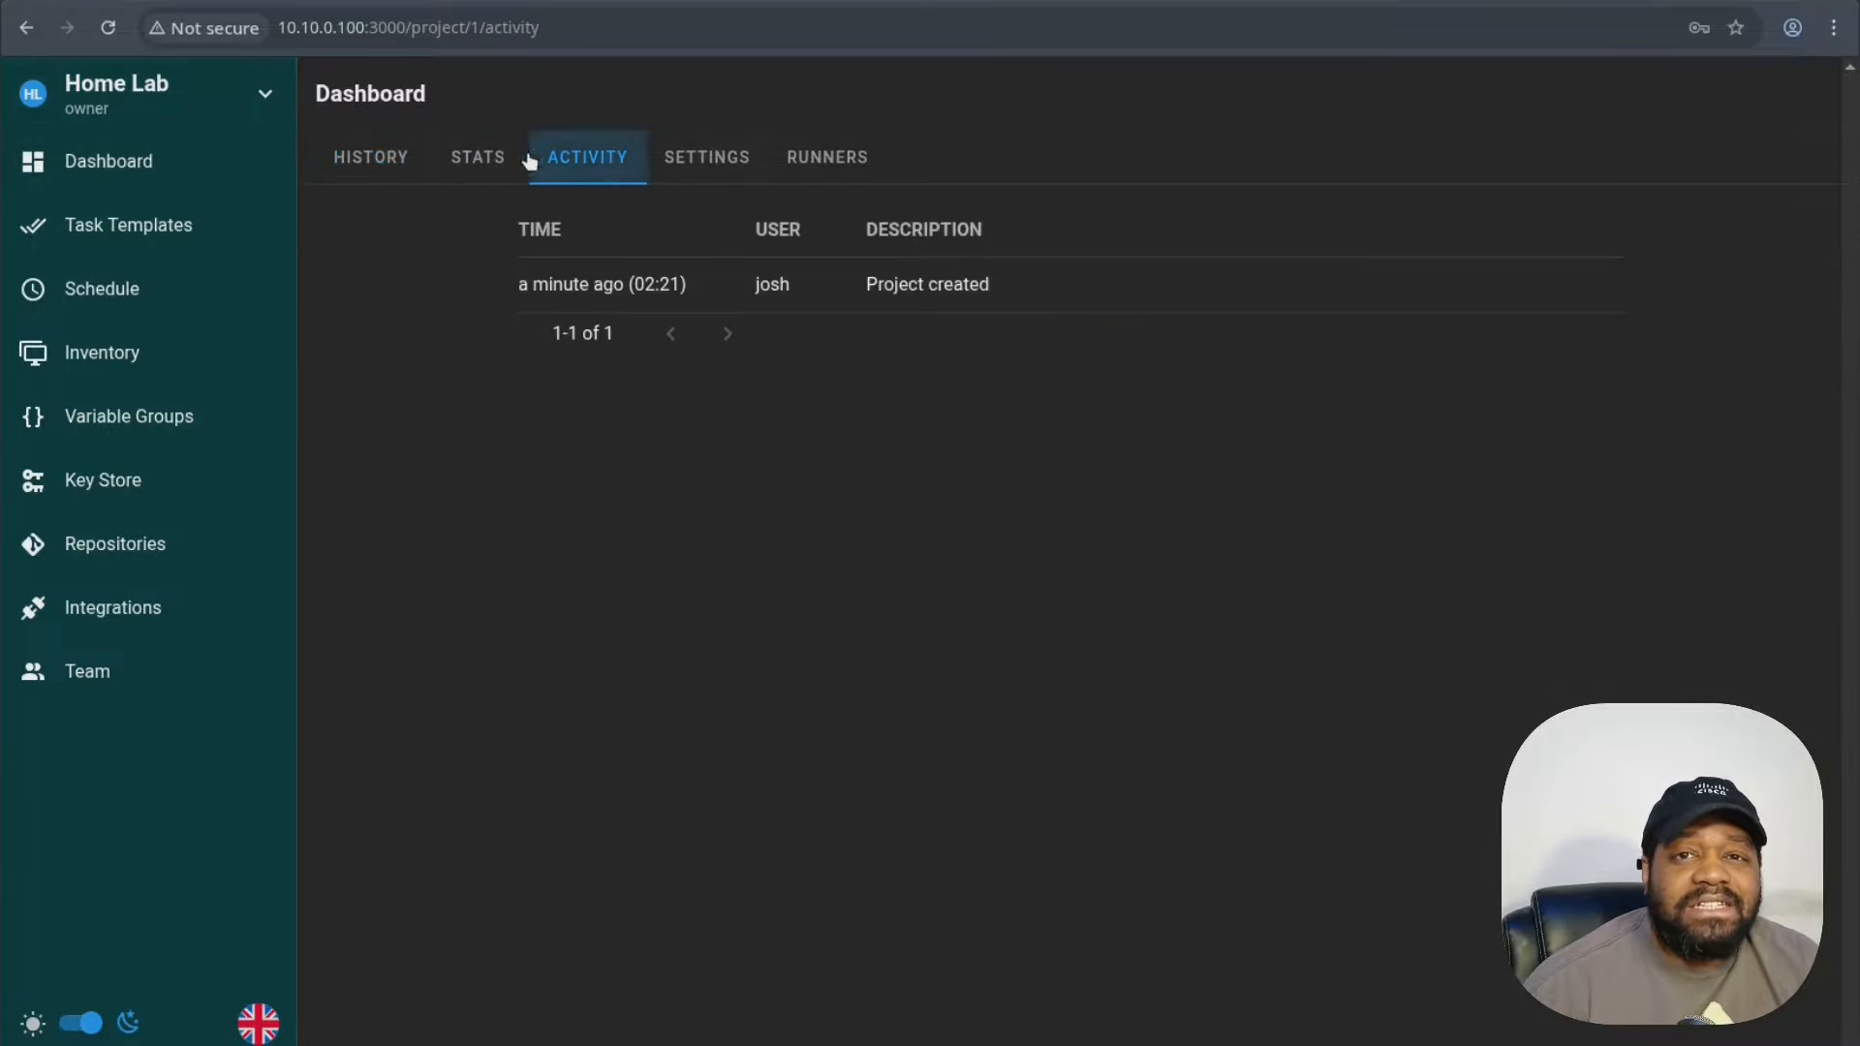
{"action": "left_click", "coordinate": [479, 159]}
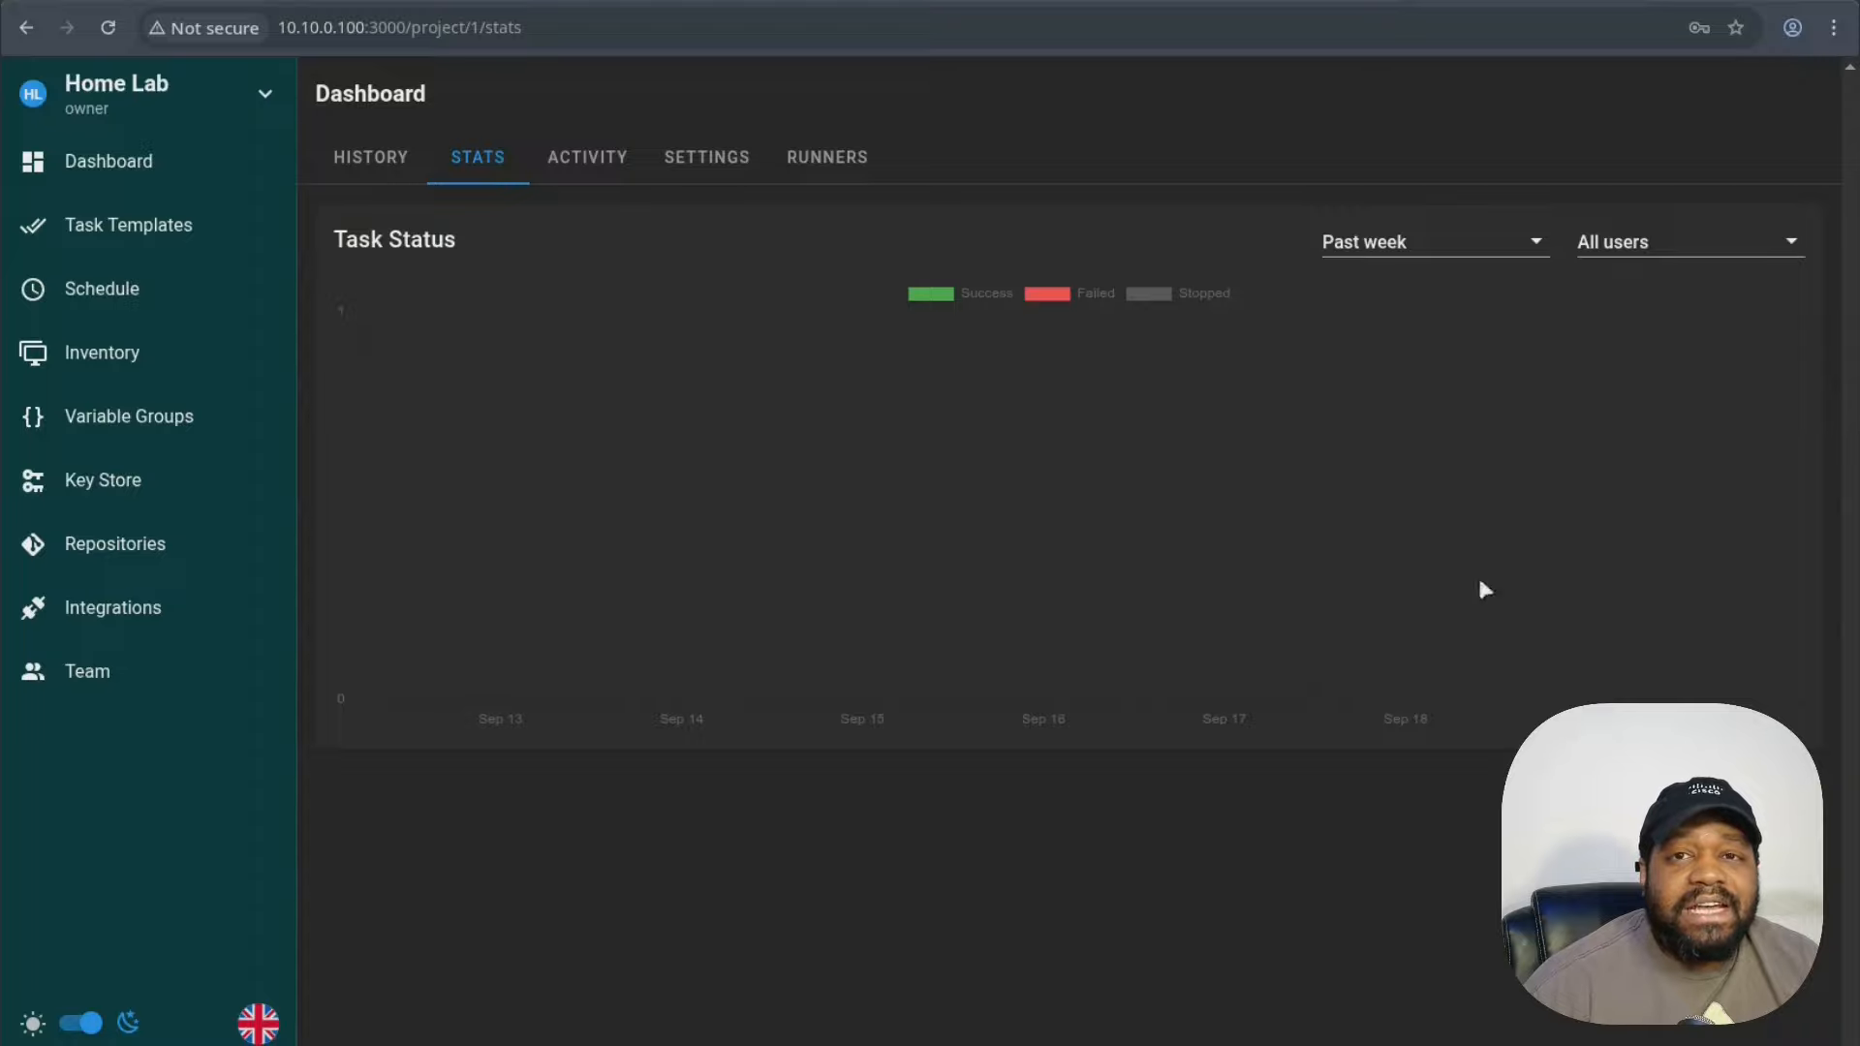
{"action": "left_click", "coordinate": [584, 159]}
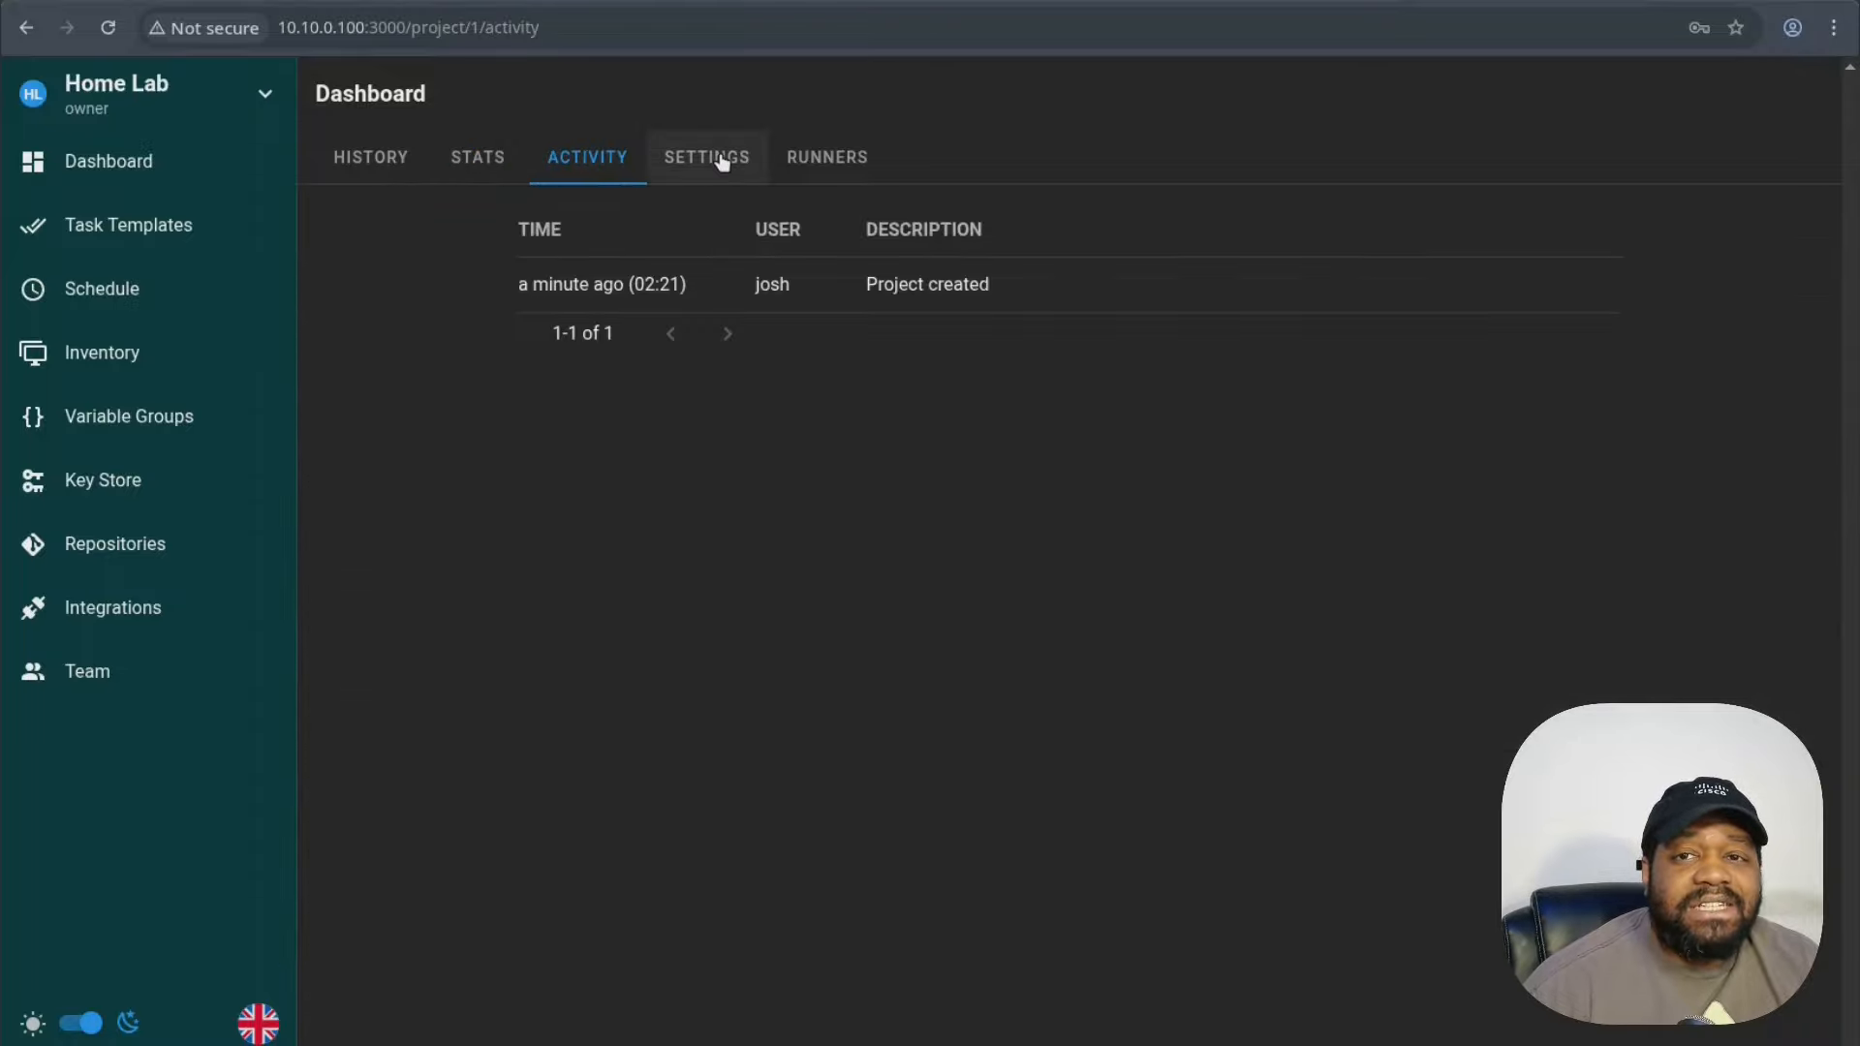
{"action": "left_click", "coordinate": [720, 162]}
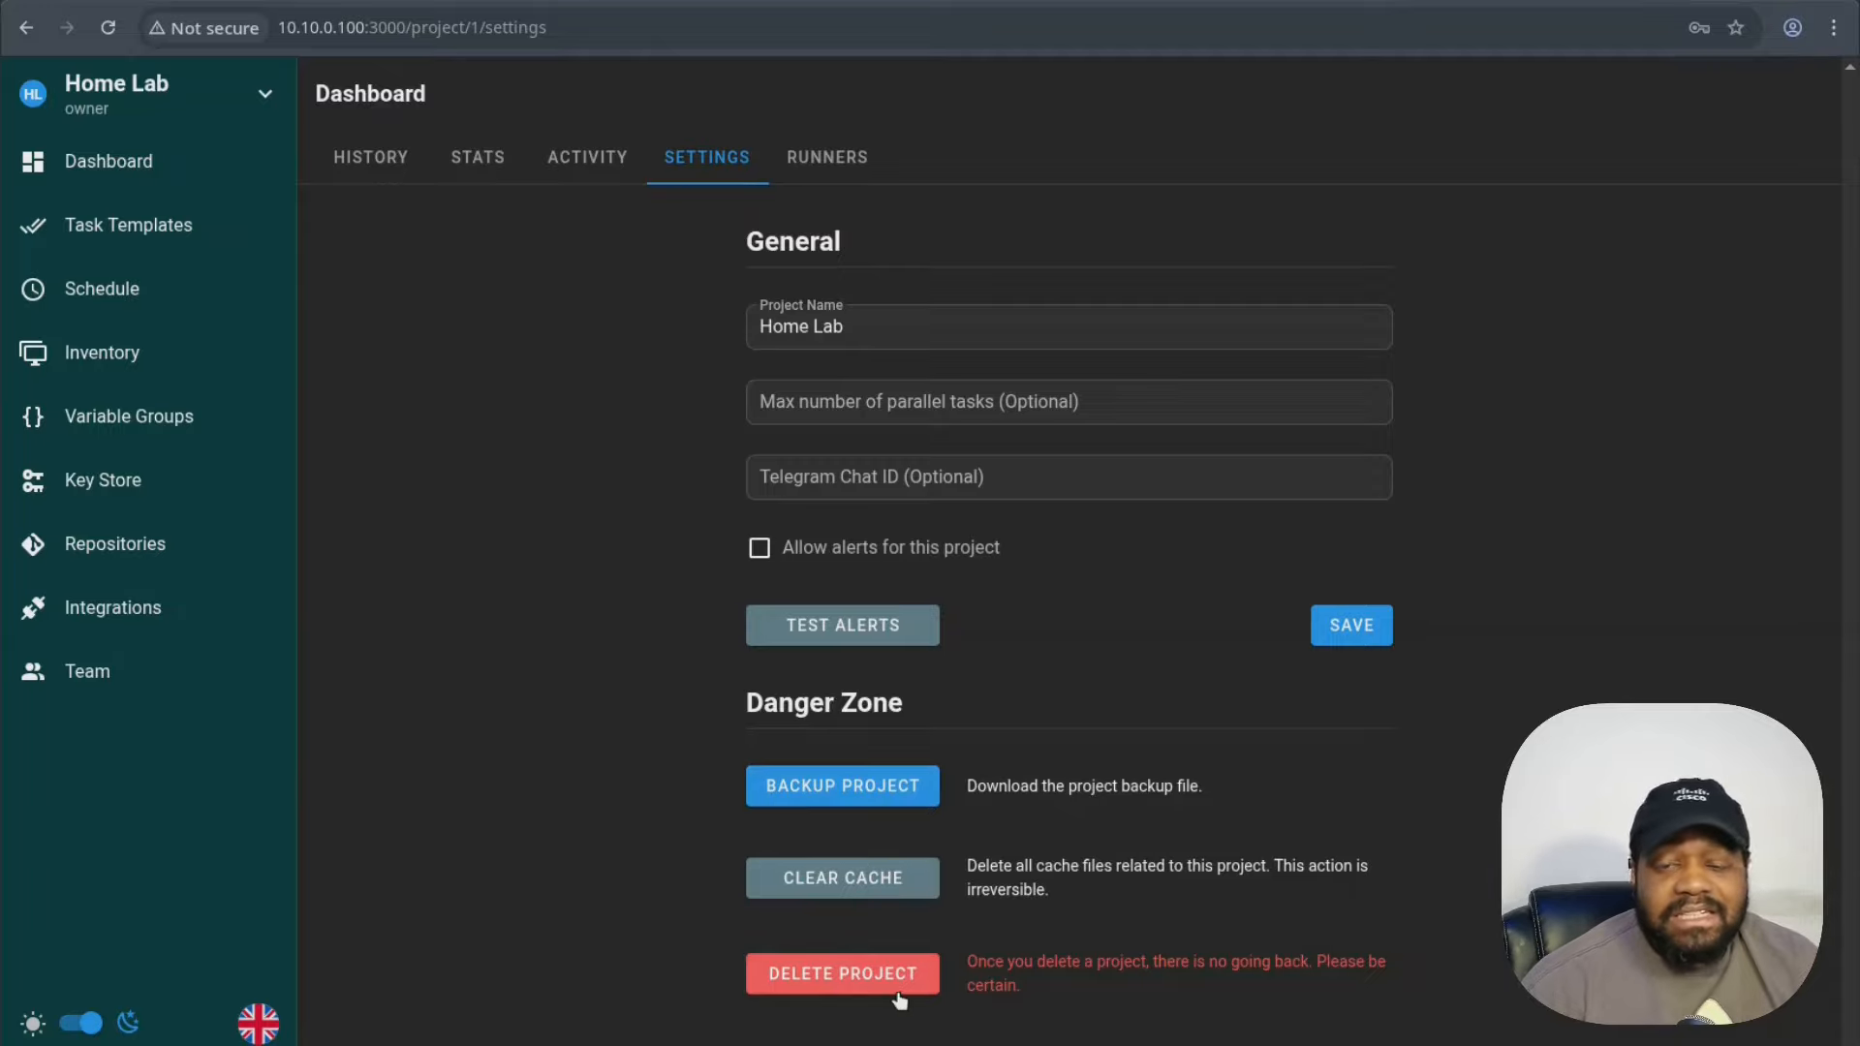
{"action": "left_click", "coordinate": [826, 157]}
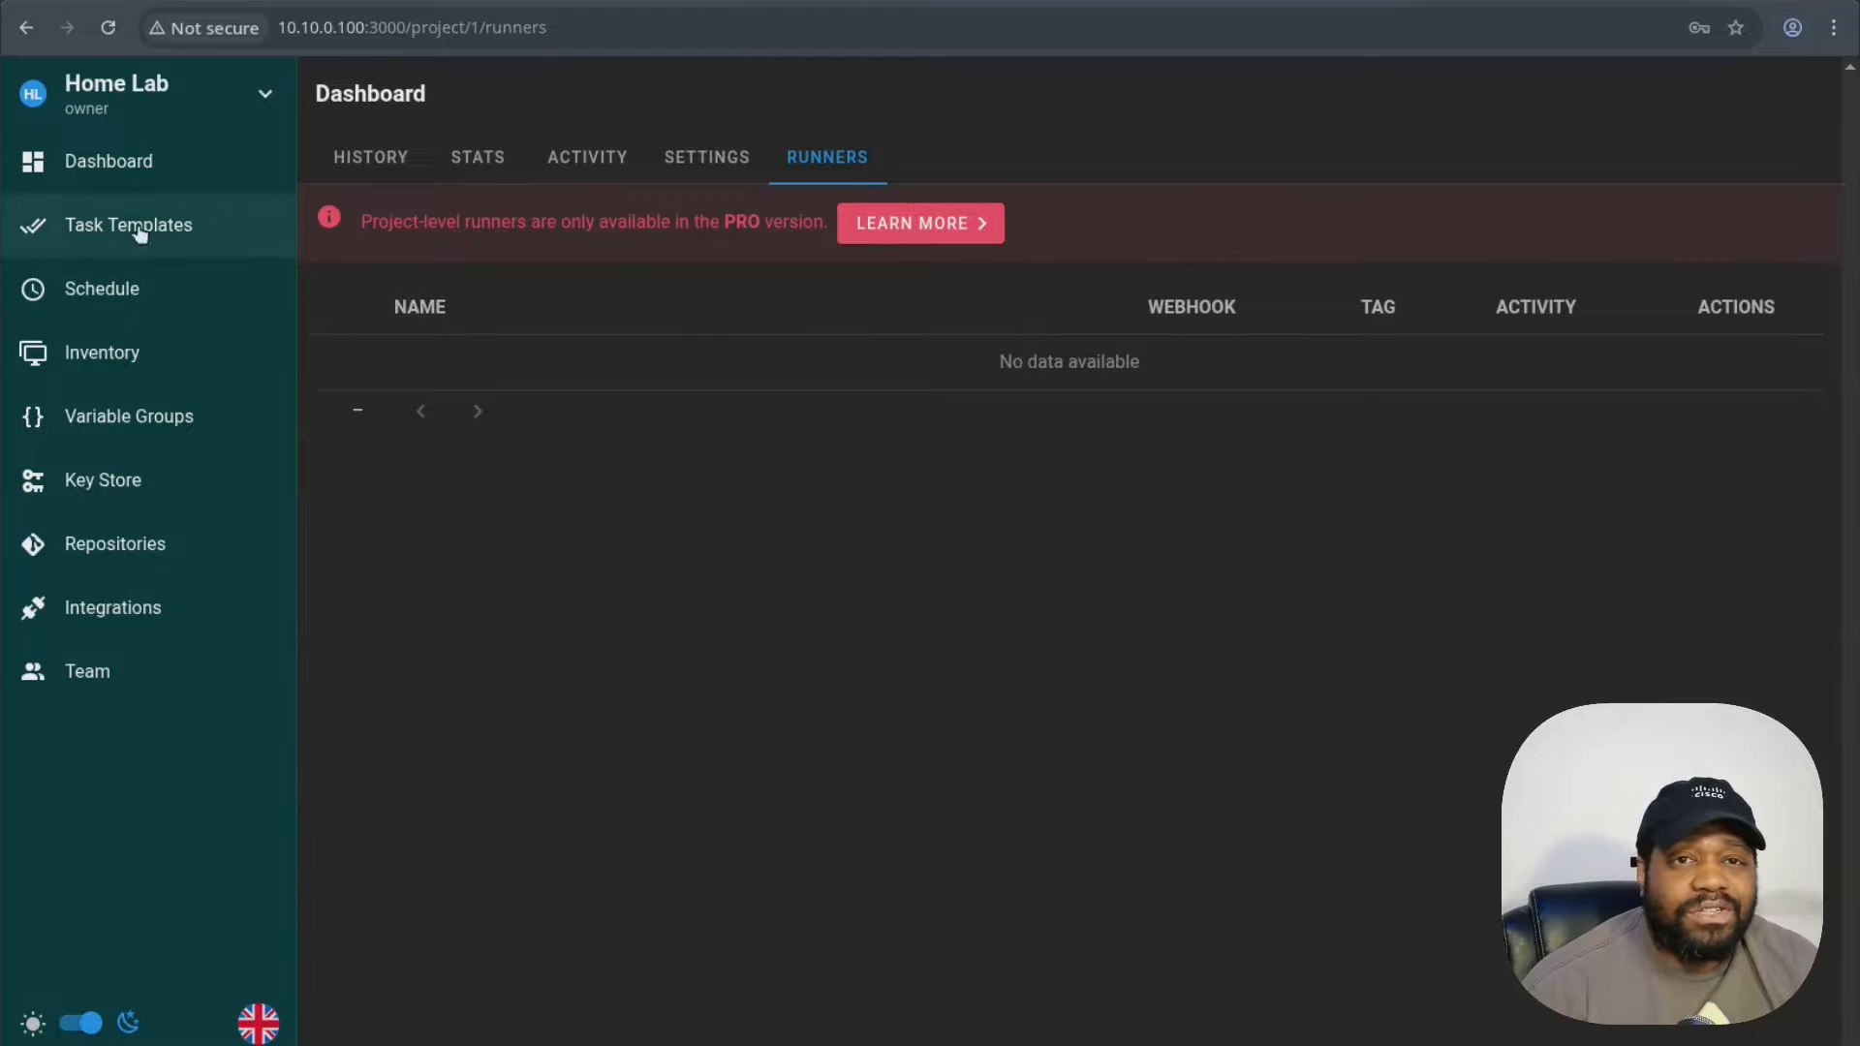
- Browse Task Templates and its template types, then the Schedule, Inventory and Variable Groups sections
{"action": "left_click", "coordinate": [119, 231]}
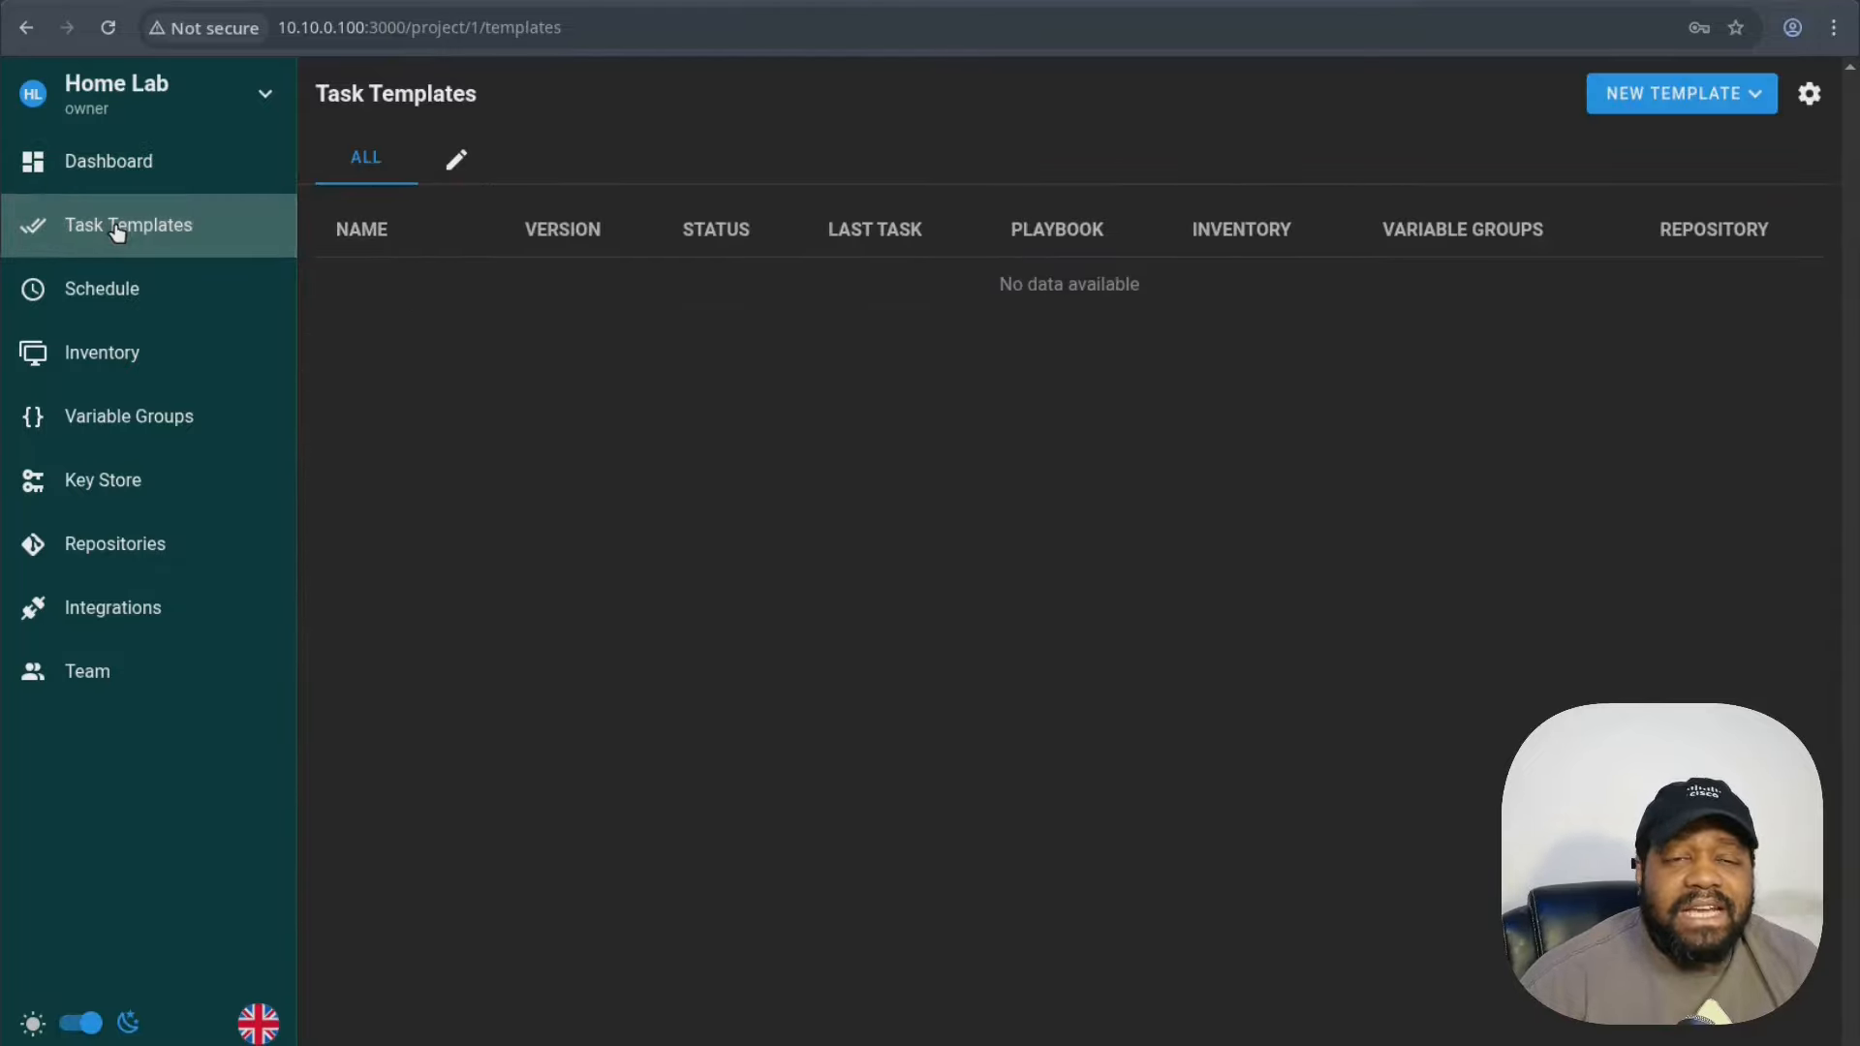
{"action": "left_click", "coordinate": [1740, 94]}
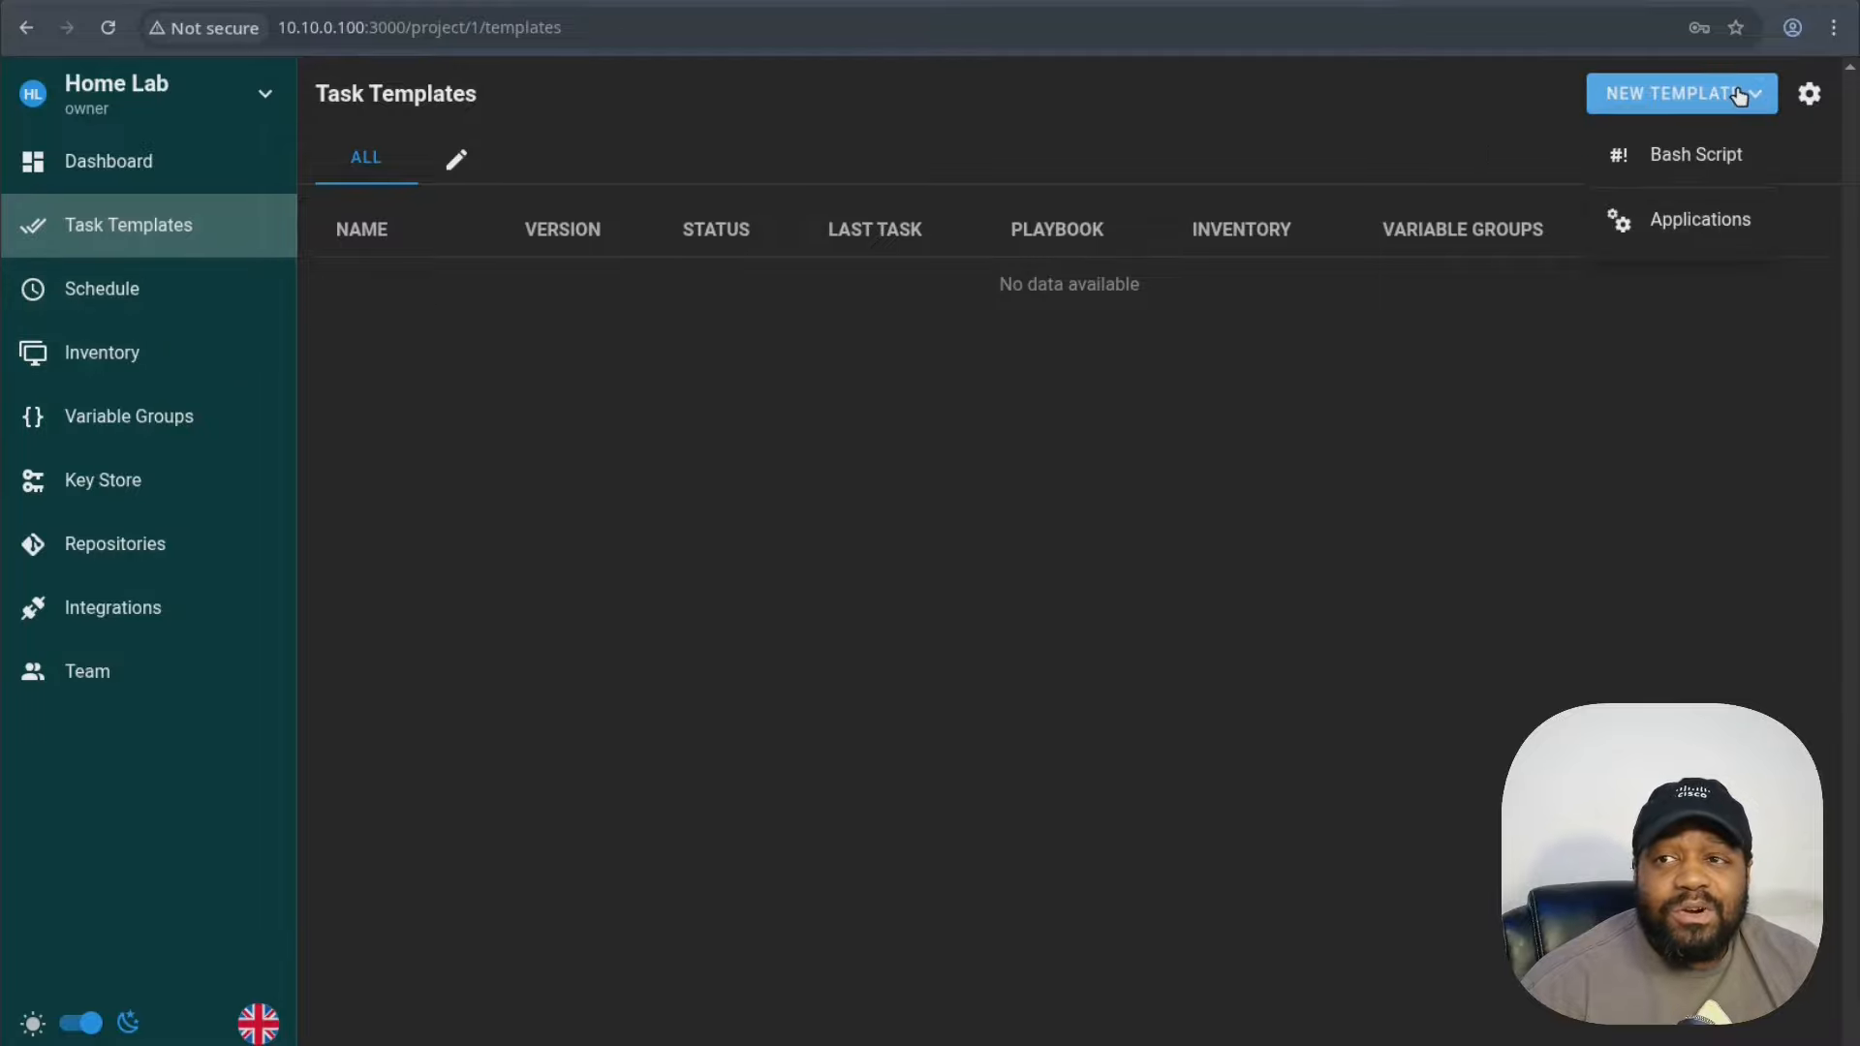
{"action": "left_click", "coordinate": [121, 293]}
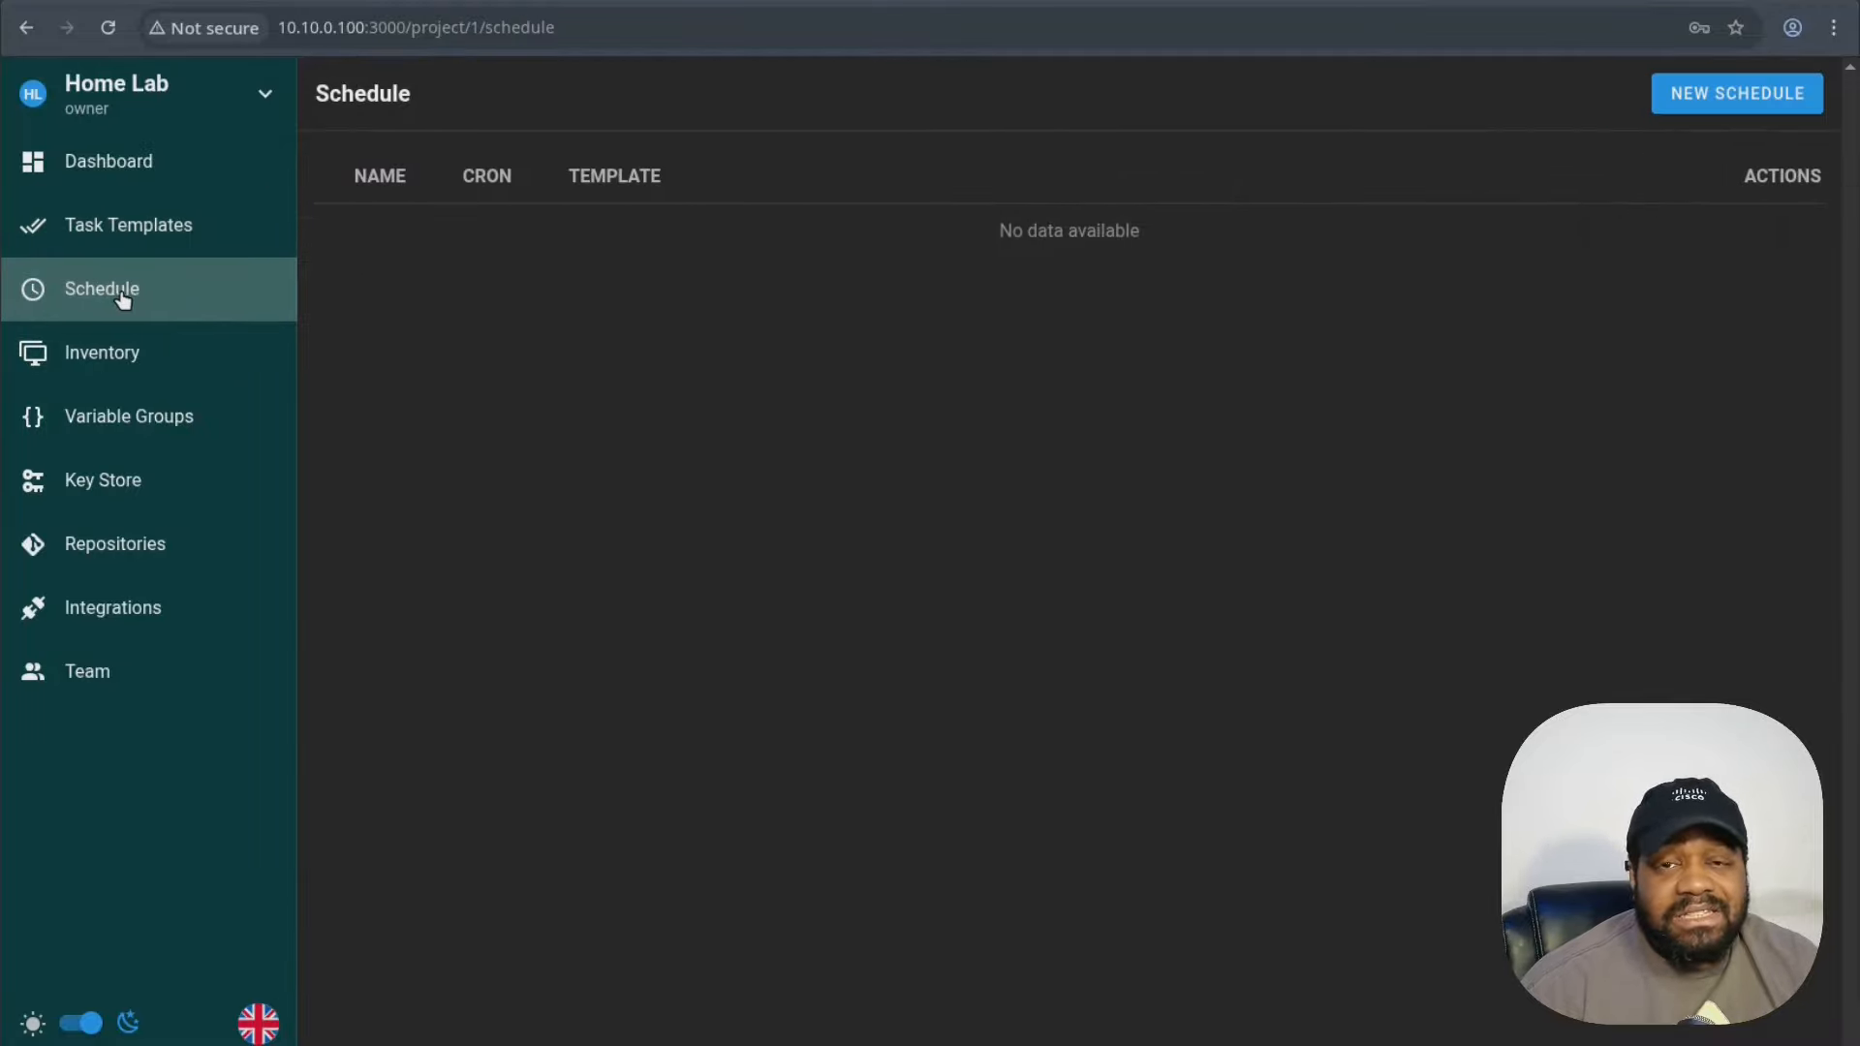
{"action": "left_click", "coordinate": [126, 358]}
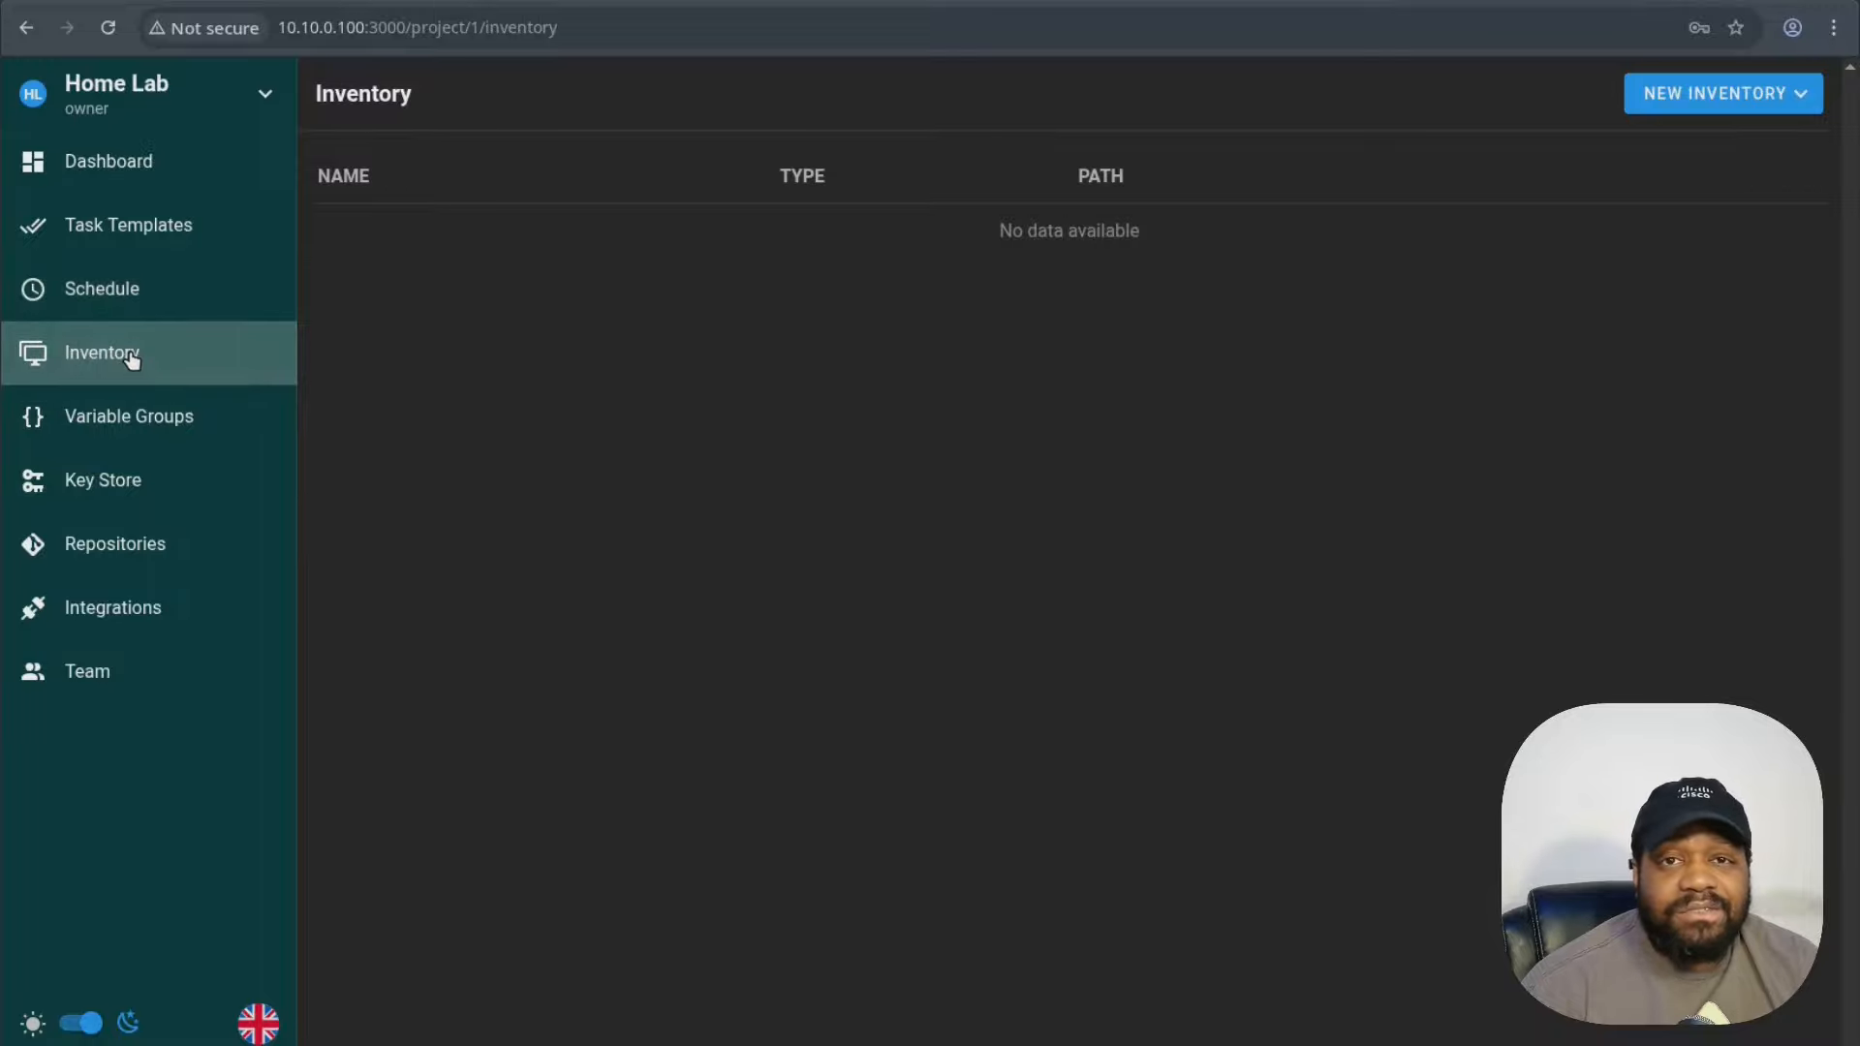
{"action": "left_click", "coordinate": [117, 434]}
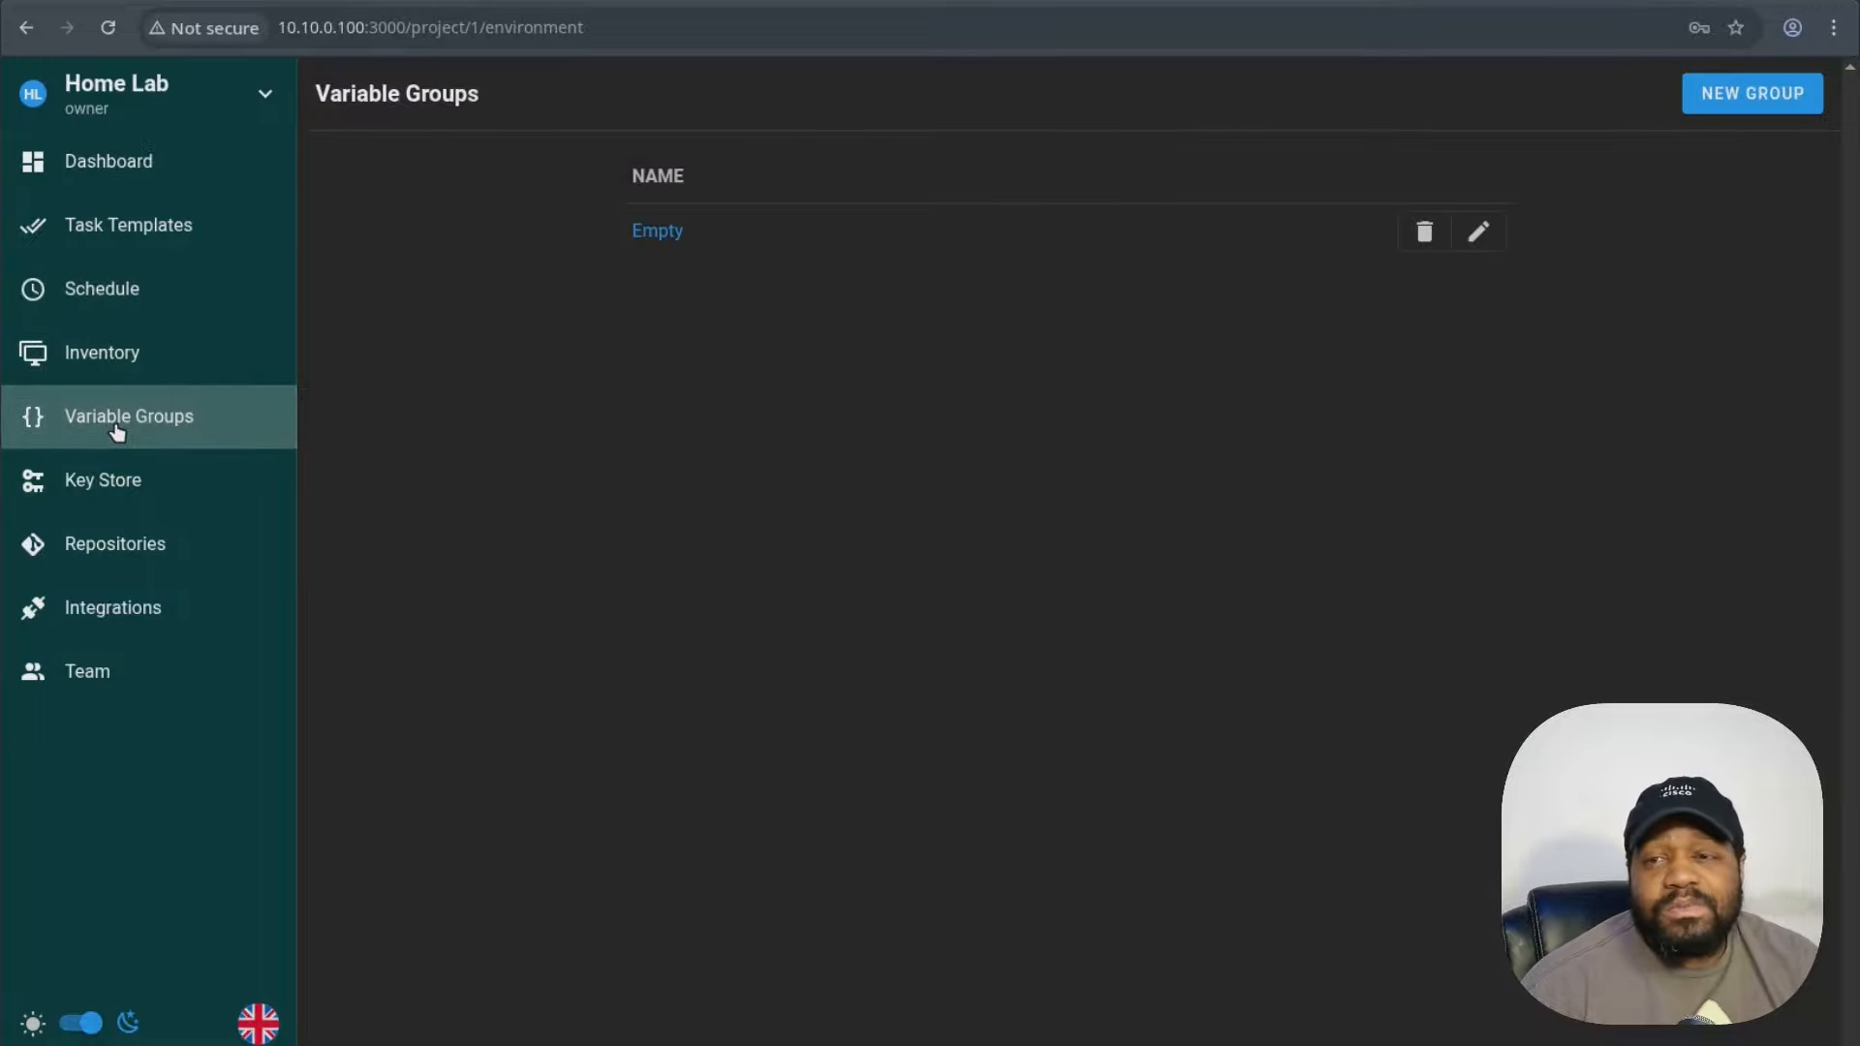
- Check the Key Store, the empty Repositories and Integrations, and the Team page's single Owner
{"action": "left_click", "coordinate": [132, 487]}
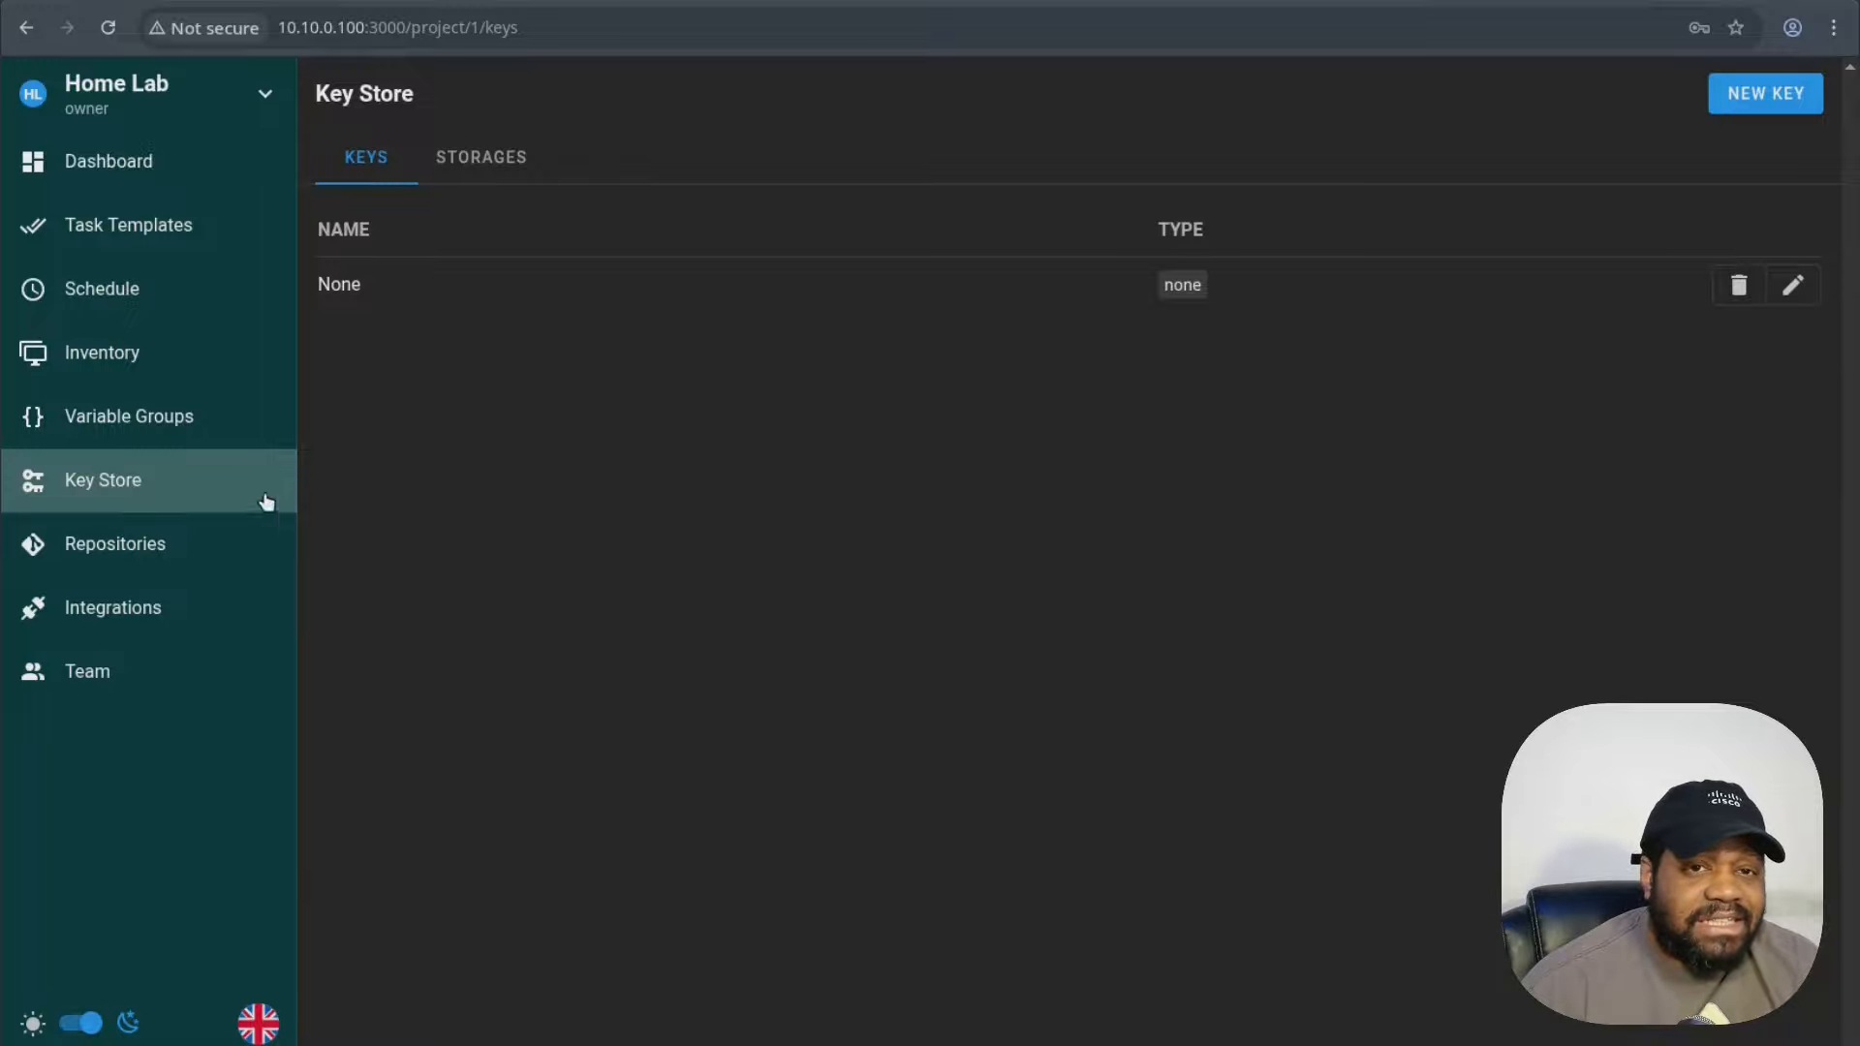
{"action": "left_click", "coordinate": [124, 547]}
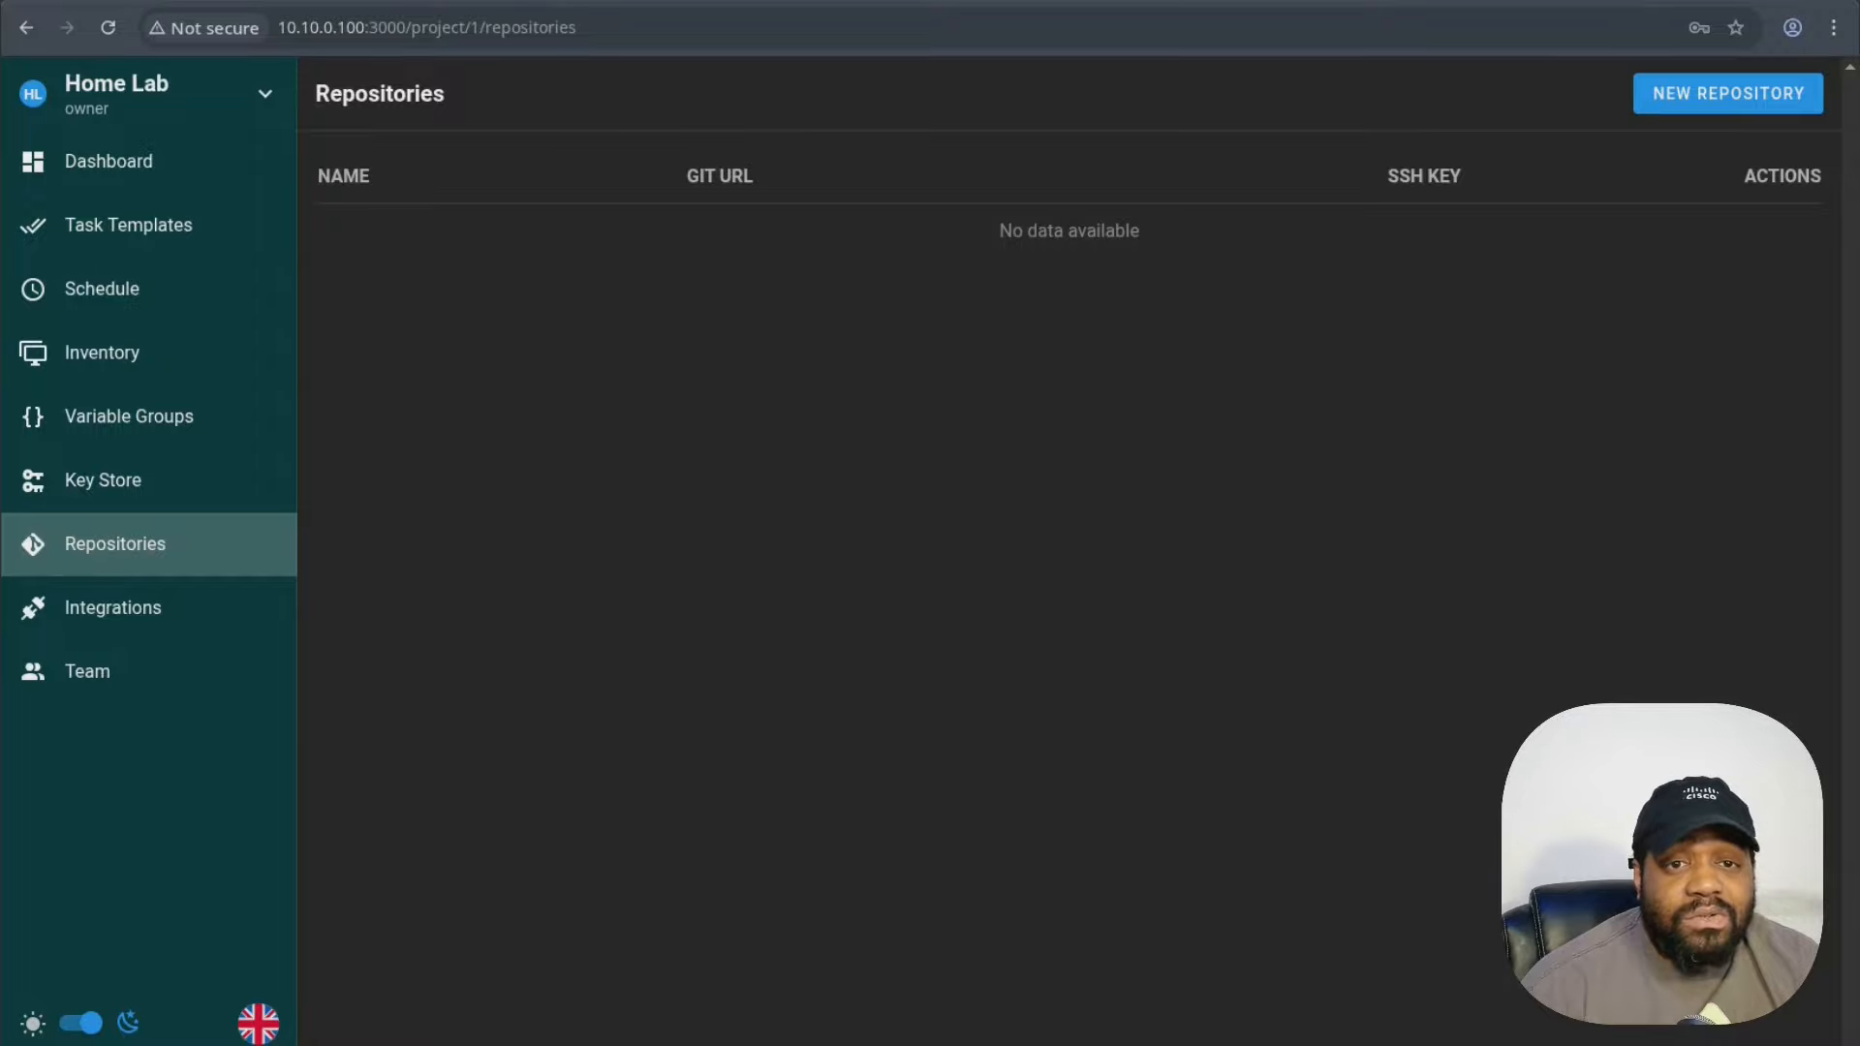
{"action": "left_click", "coordinate": [141, 609]}
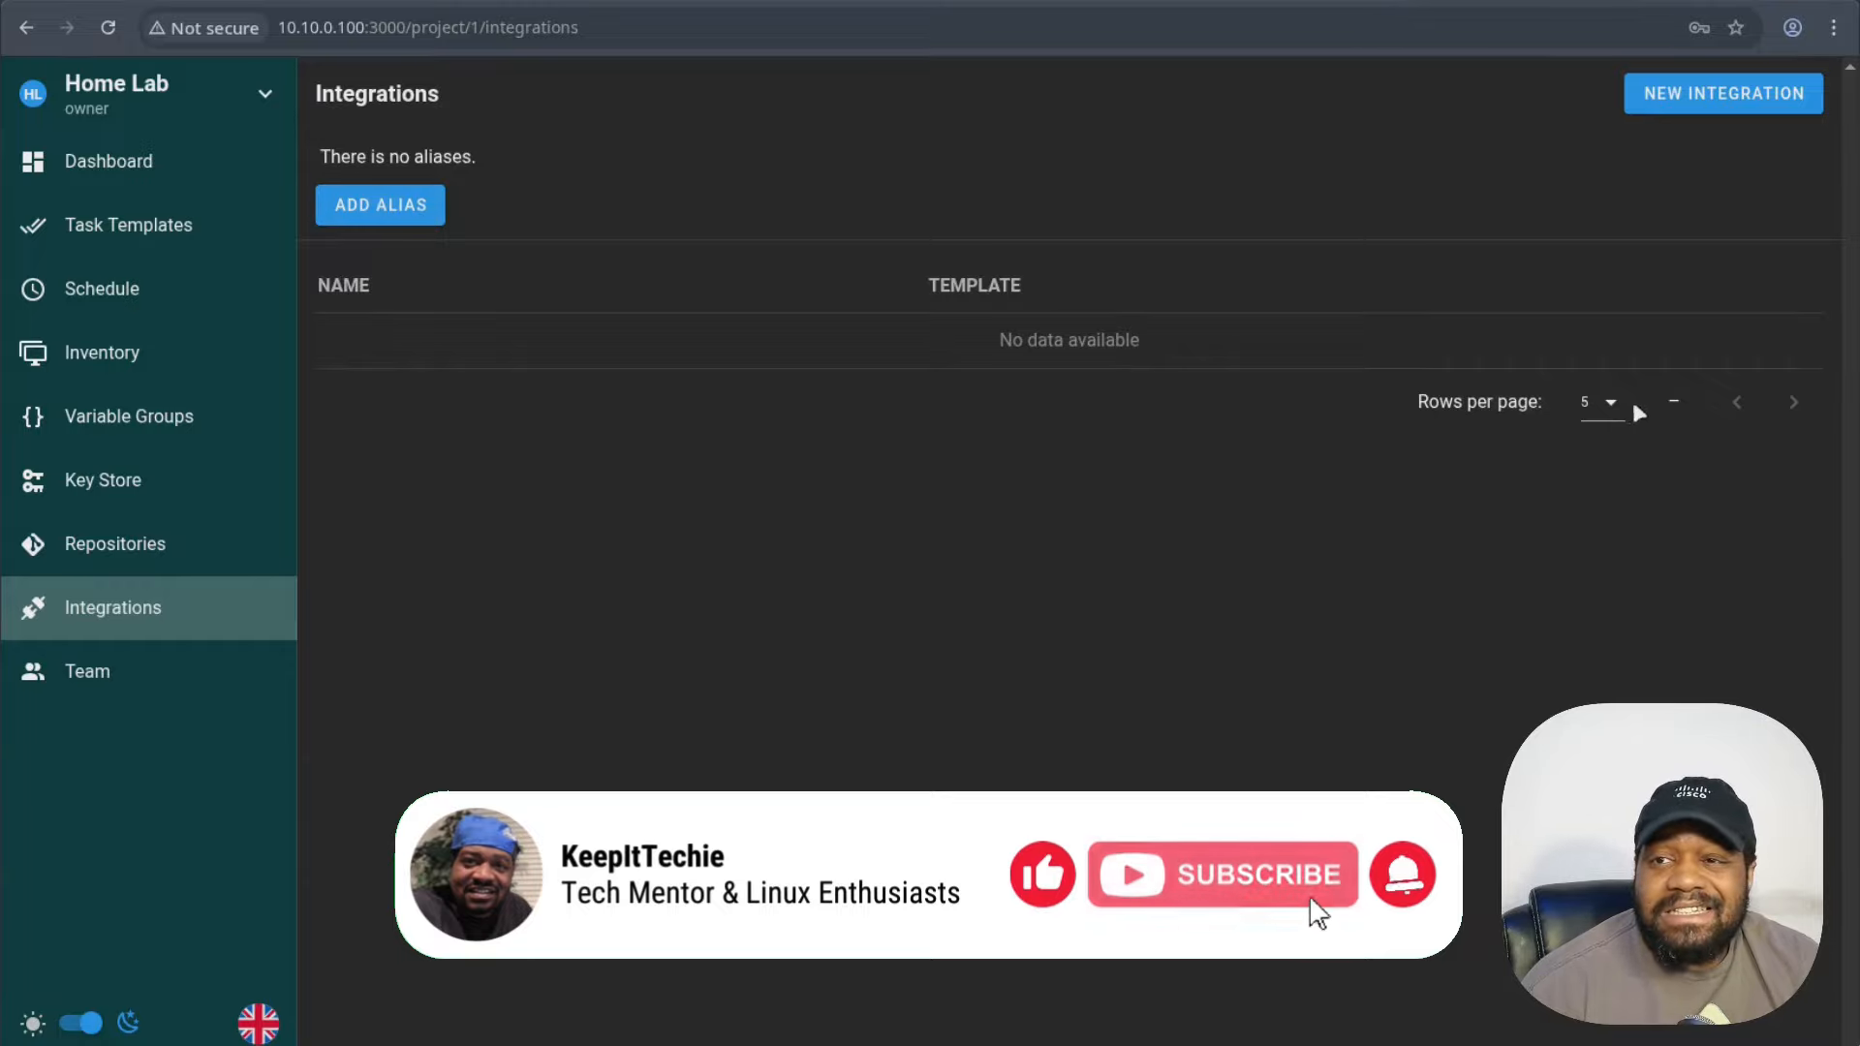
{"action": "left_click", "coordinate": [115, 680]}
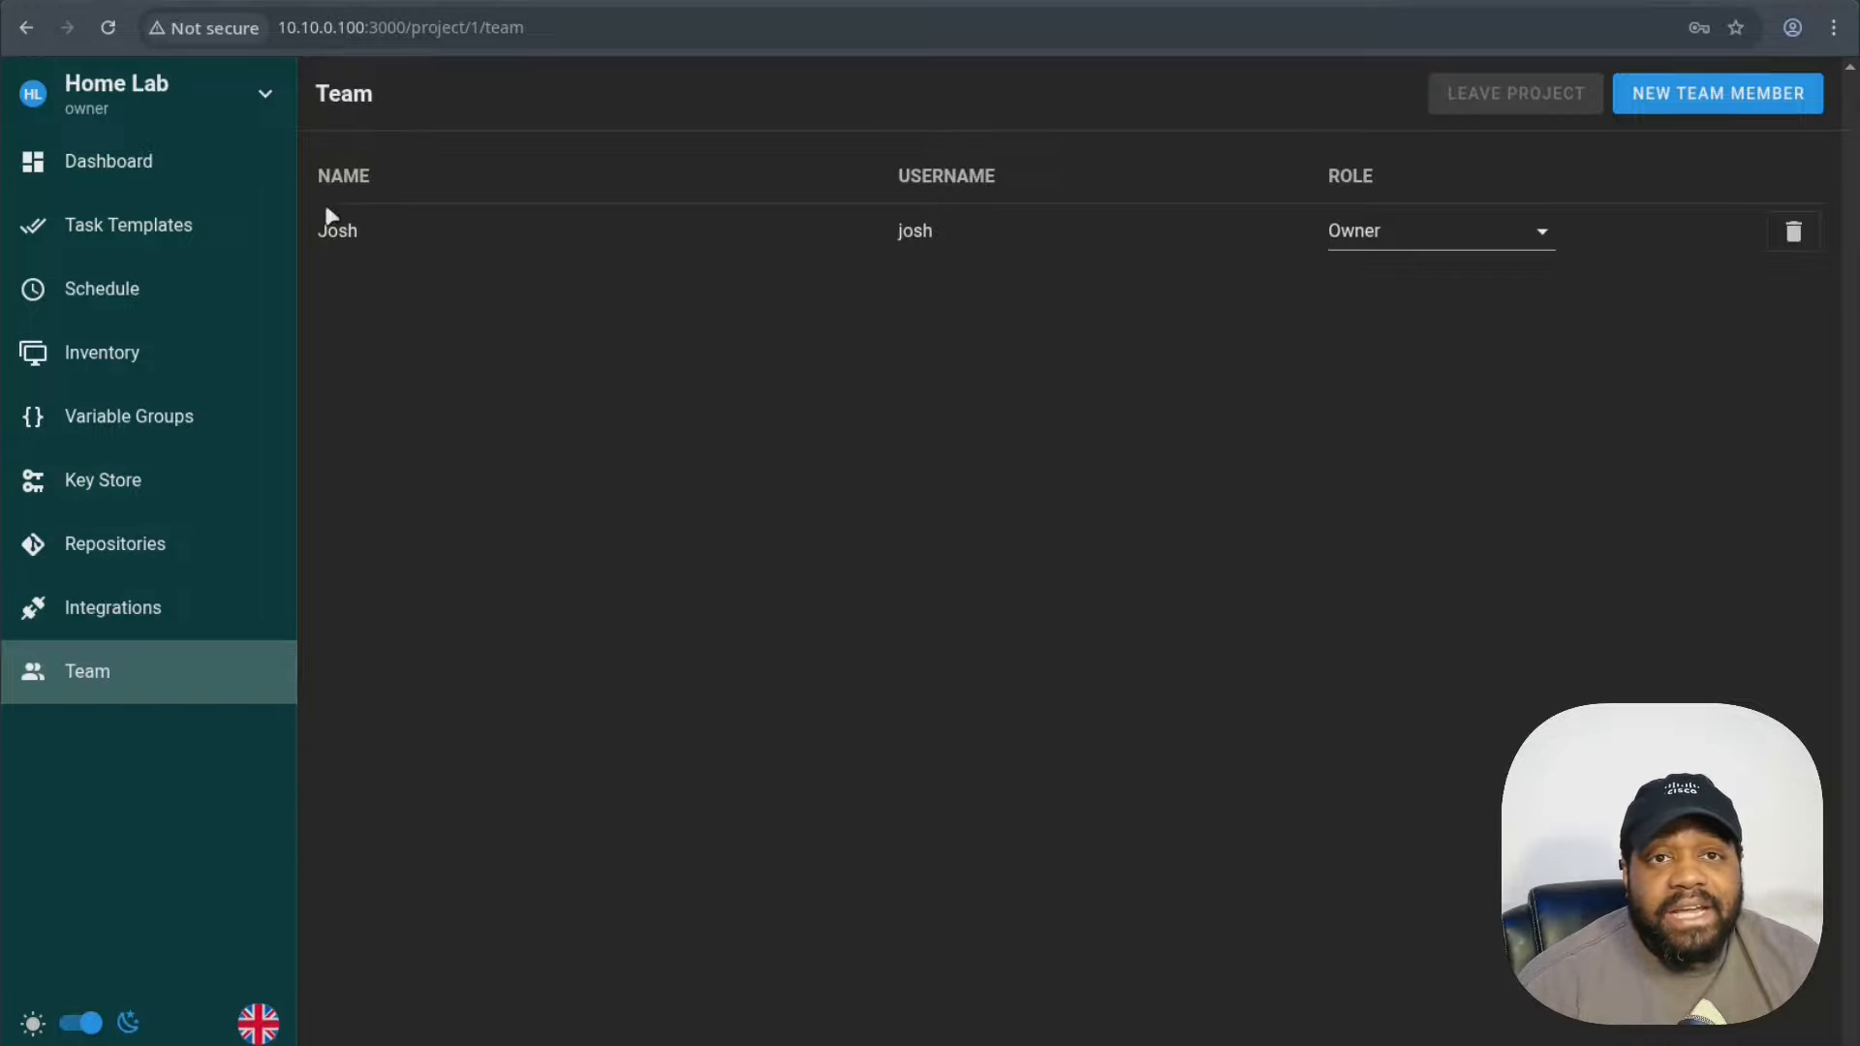
{"action": "left_click", "coordinate": [269, 97]}
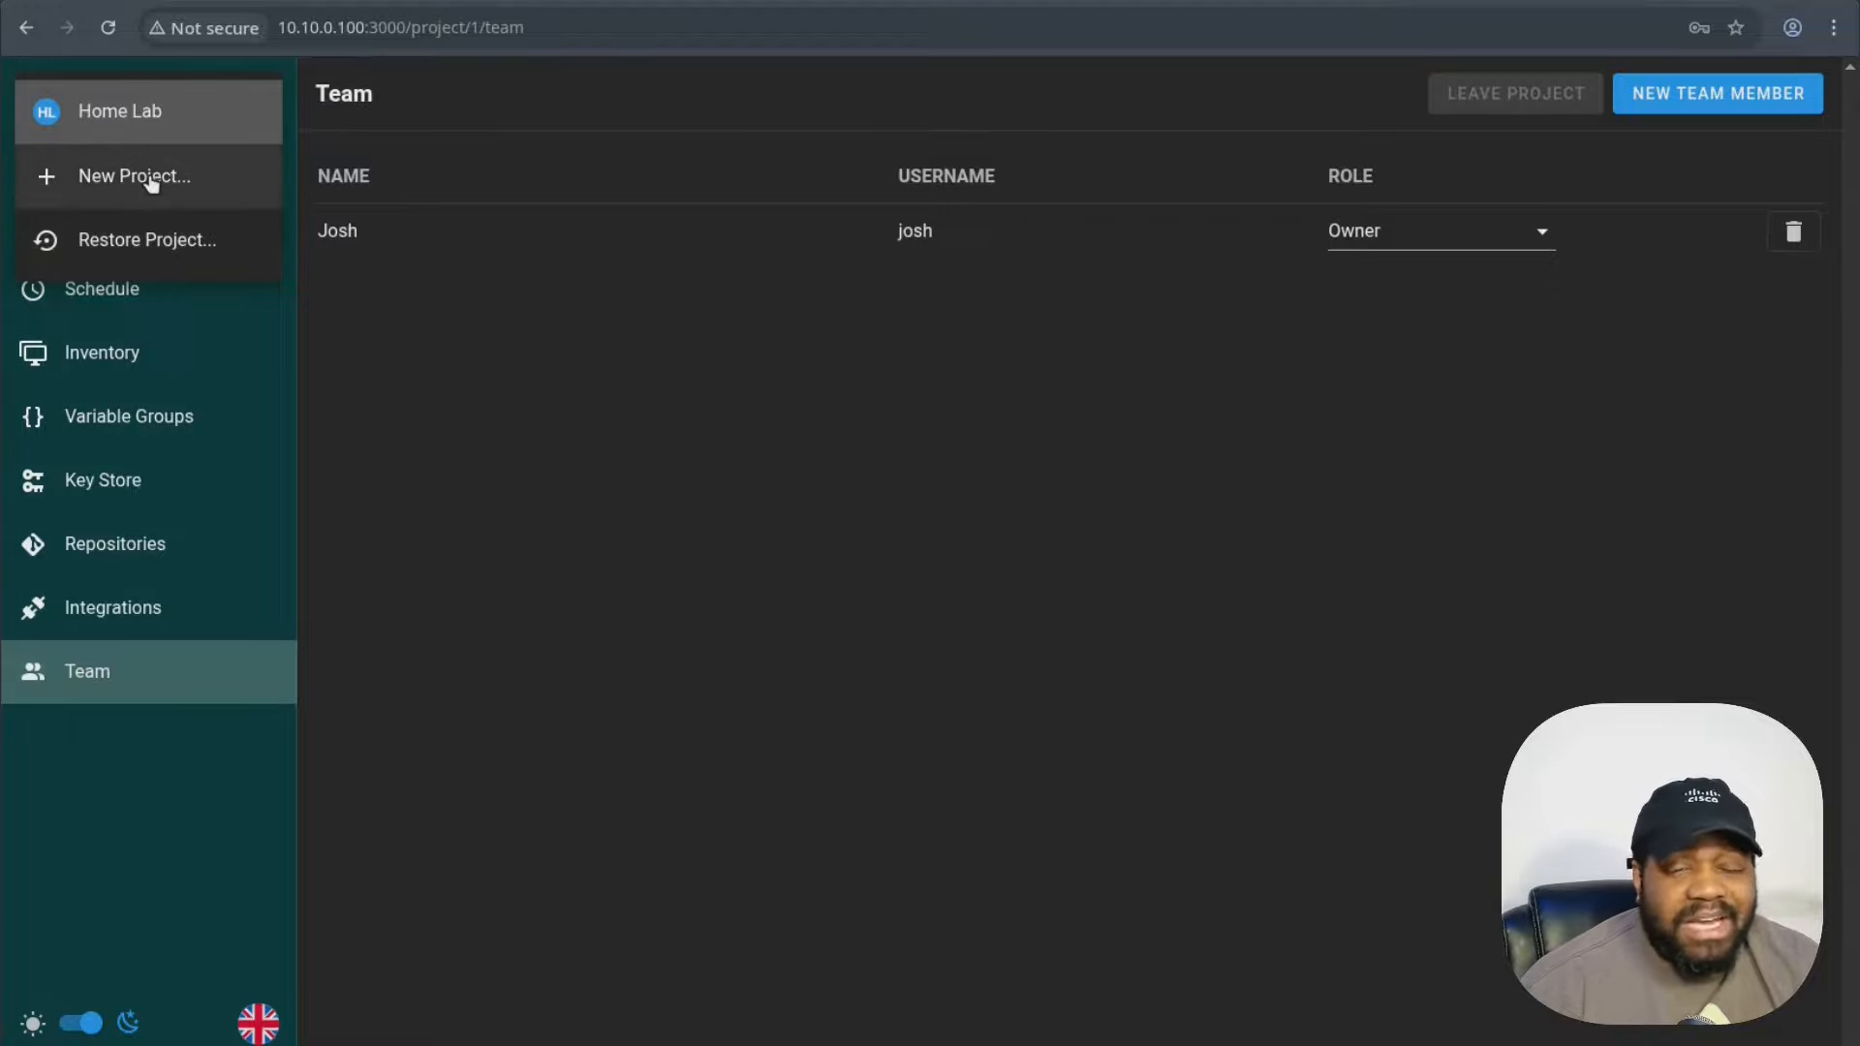
{"action": "left_click", "coordinate": [165, 865]}
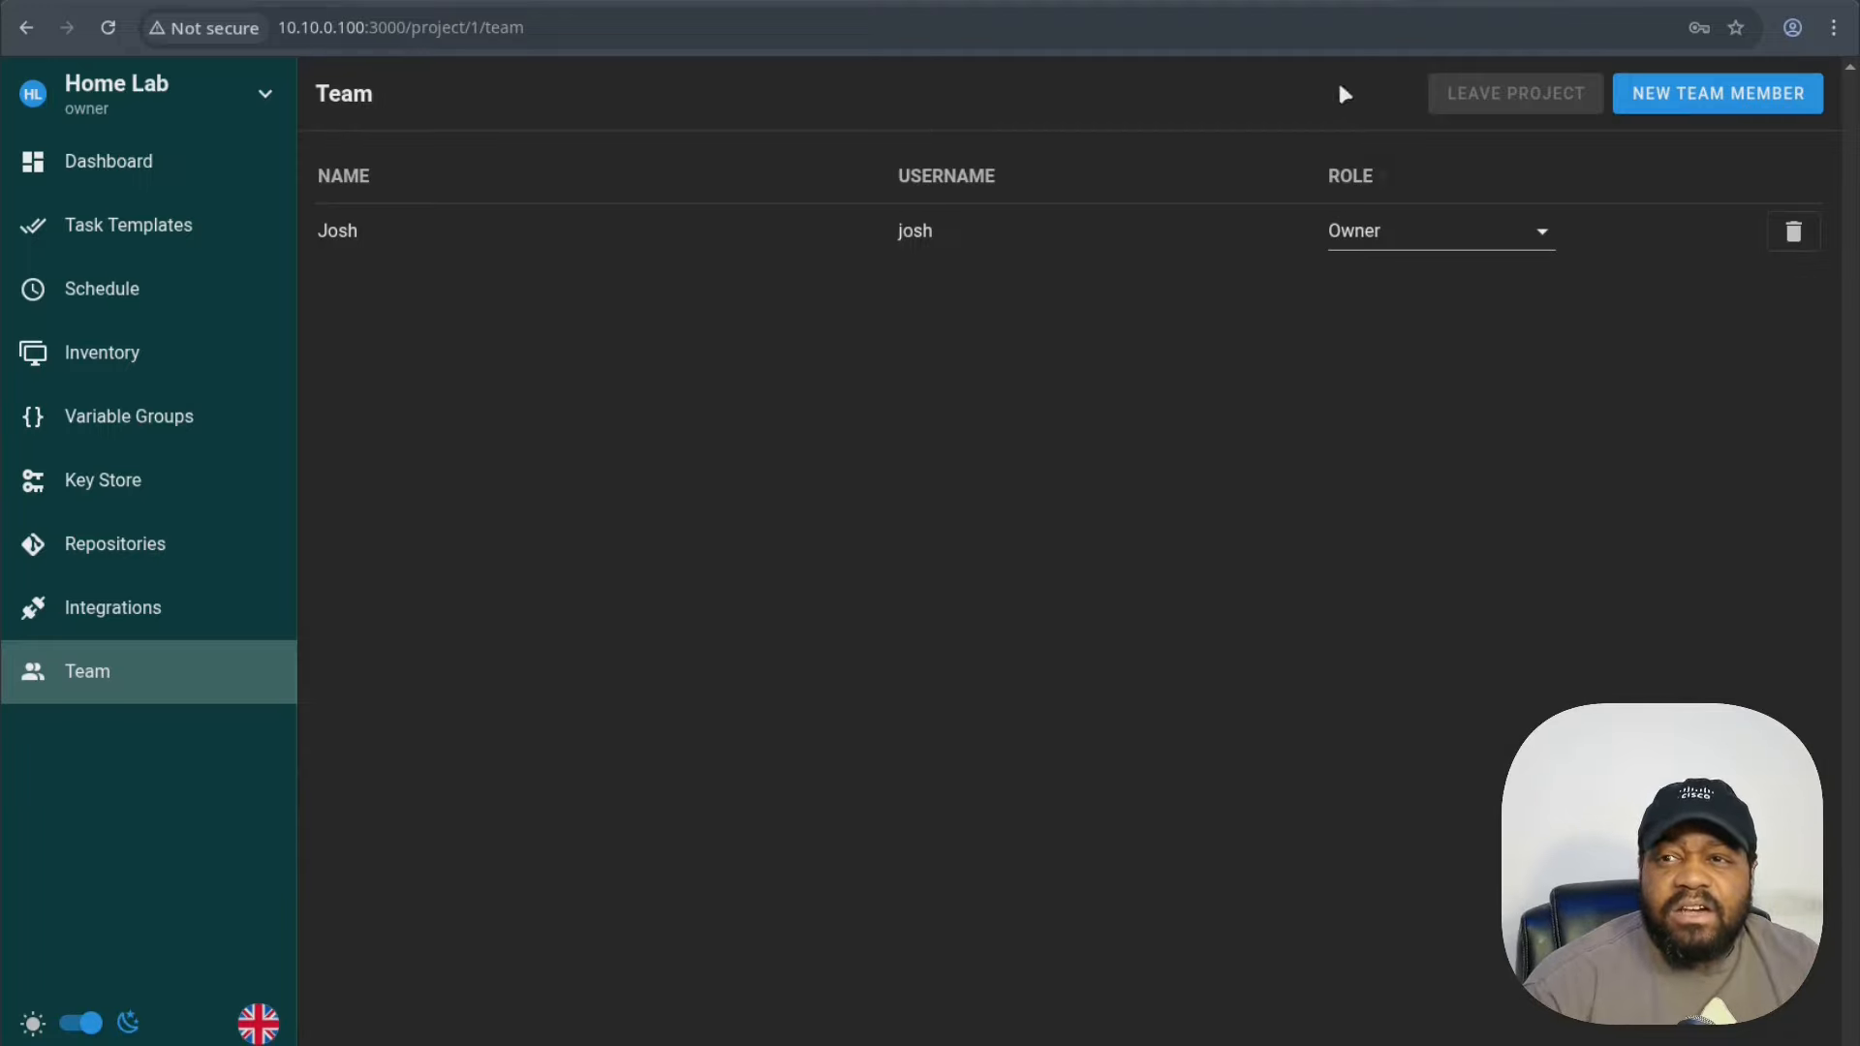
- Open the Ansible-Playbook-Dev repository from the GitHub profile's Repositories list
{"action": "left_click", "coordinate": [1528, 5]}
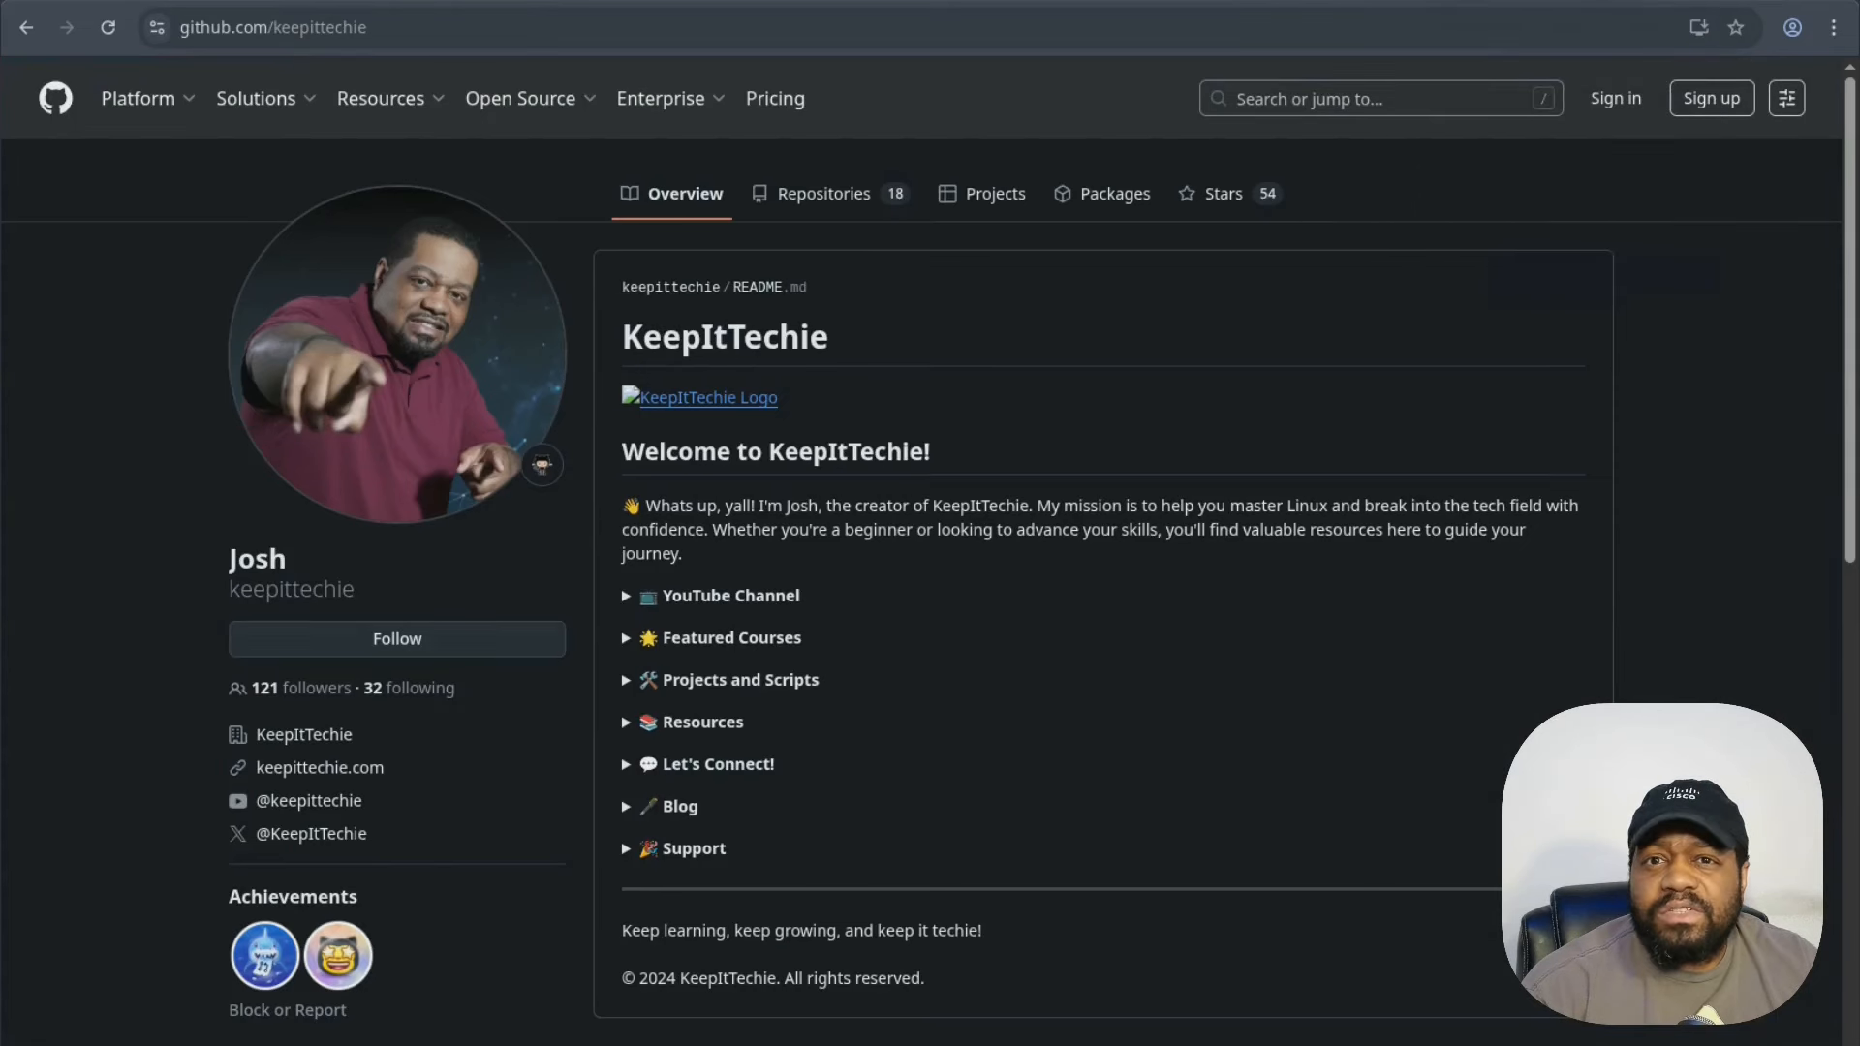
{"action": "left_click", "coordinate": [830, 194]}
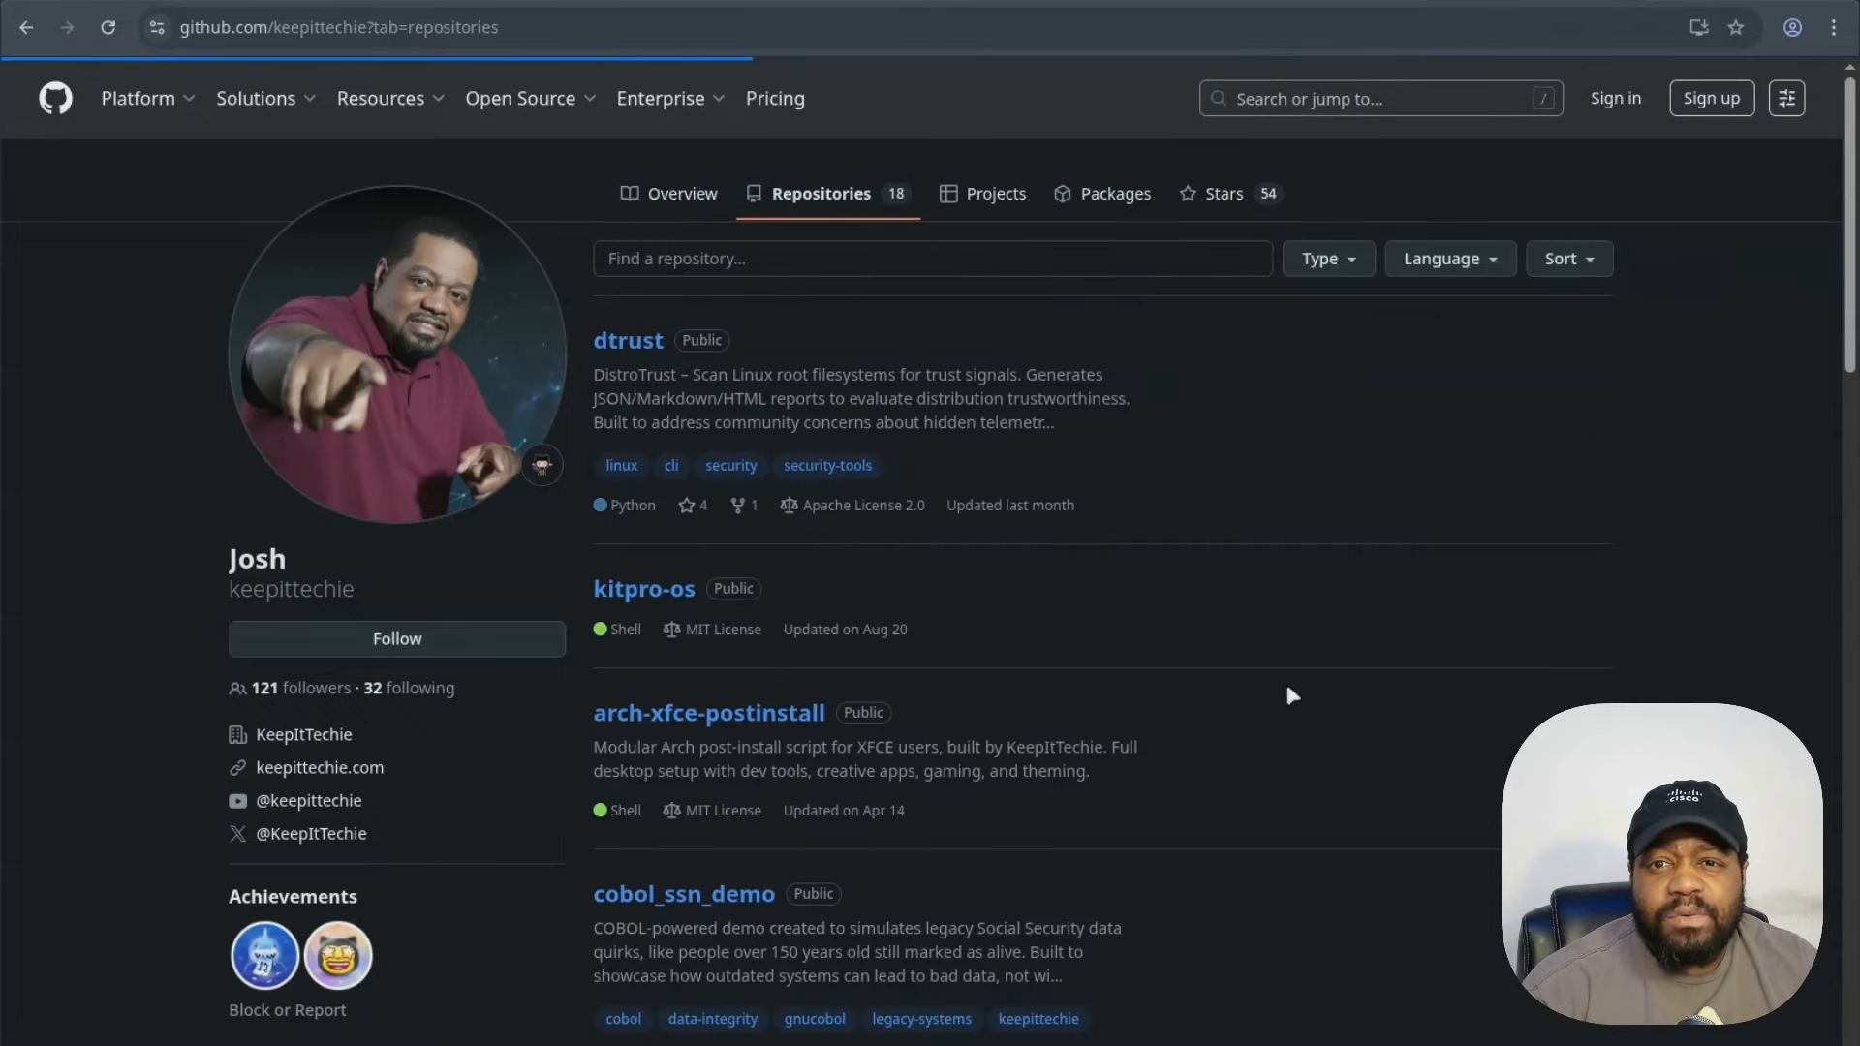
{"action": "scroll", "coordinate": [991, 641], "scroll_direction": "down", "scroll_amount": 5}
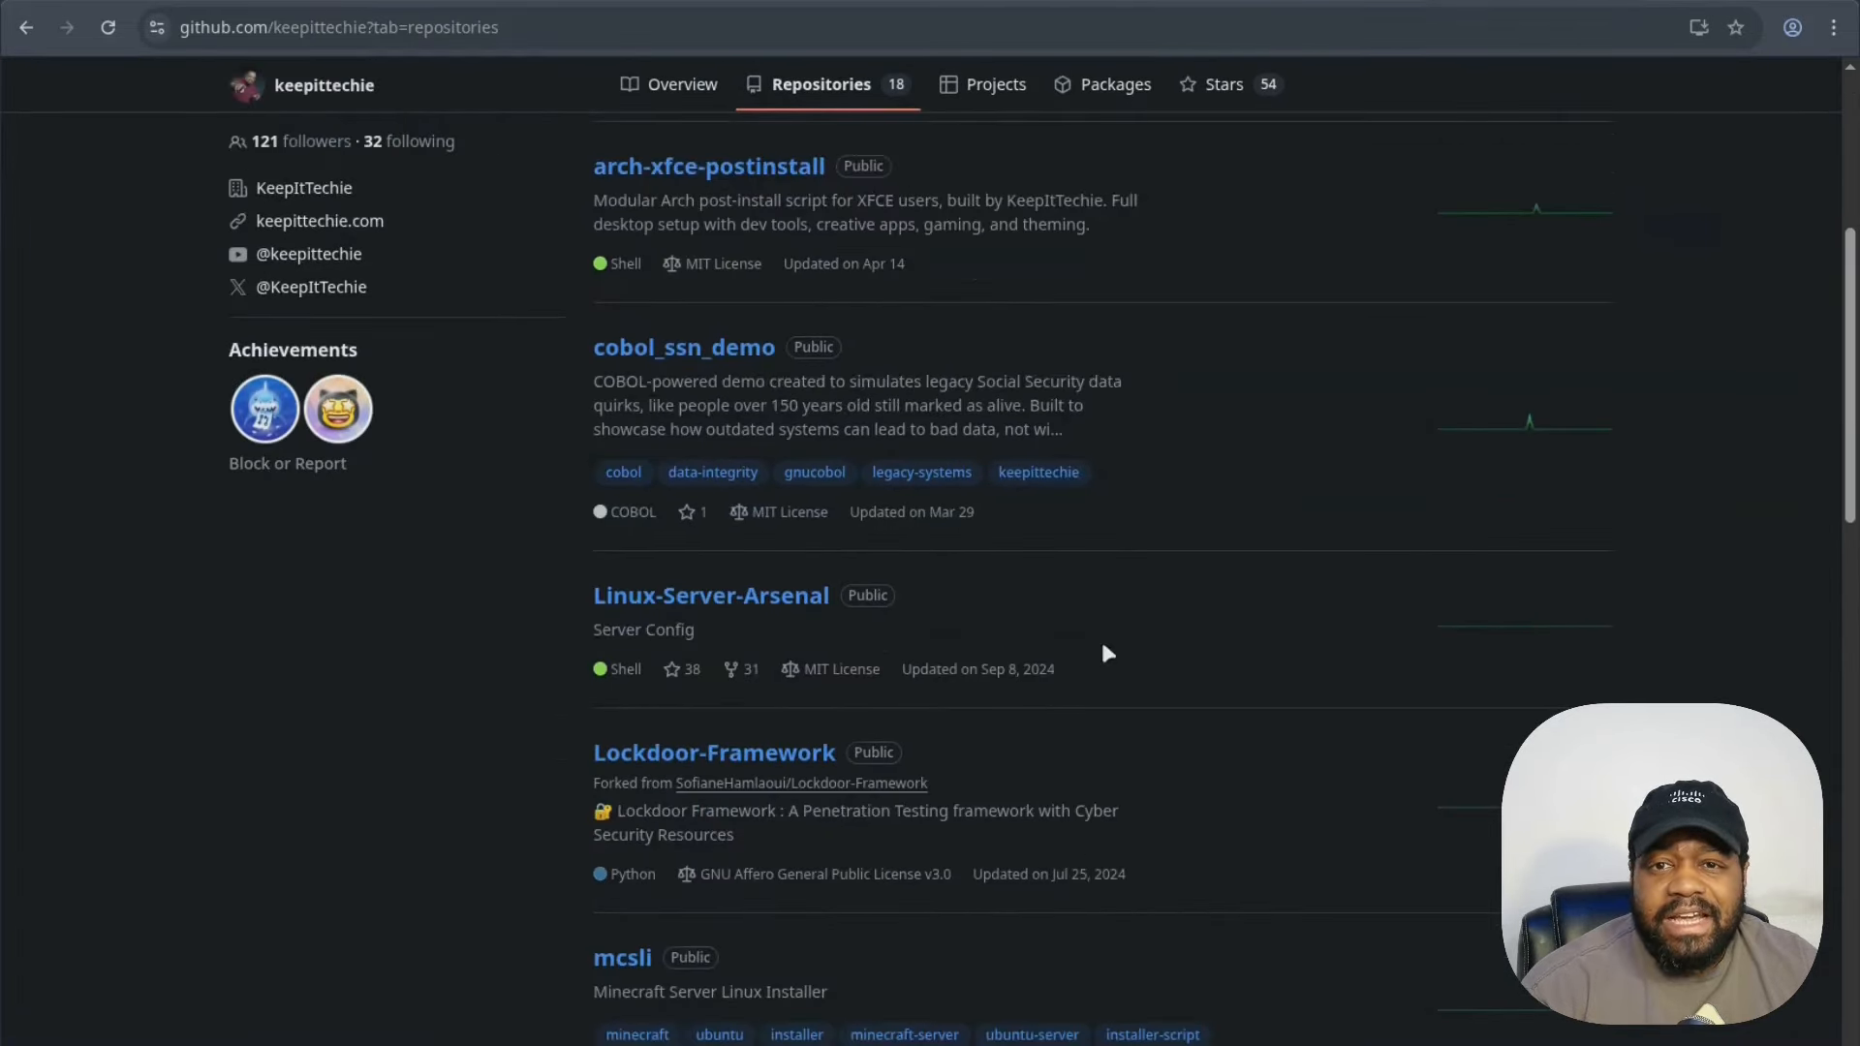
{"action": "scroll", "coordinate": [1103, 646], "scroll_direction": "down", "scroll_amount": 3}
{"action": "scroll", "coordinate": [1107, 652], "scroll_direction": "down", "scroll_amount": 4}
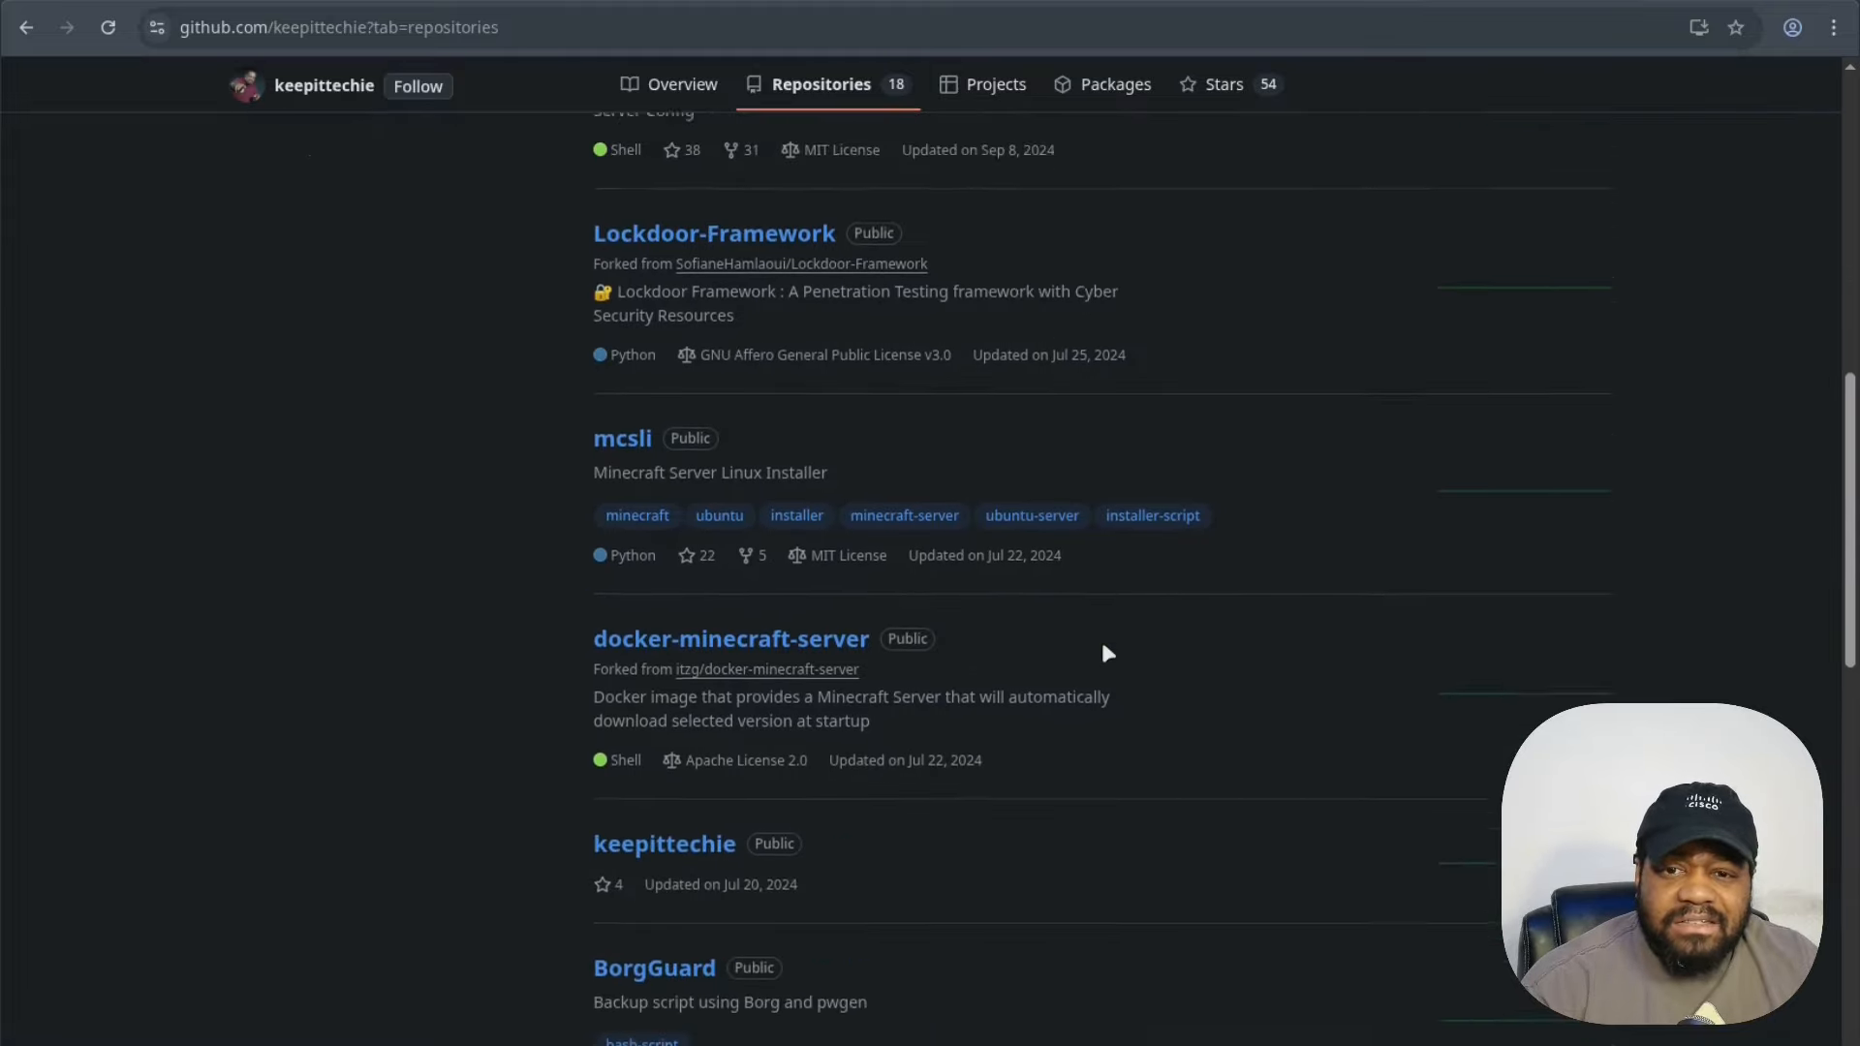
{"action": "scroll", "coordinate": [1107, 652], "scroll_direction": "down", "scroll_amount": 12}
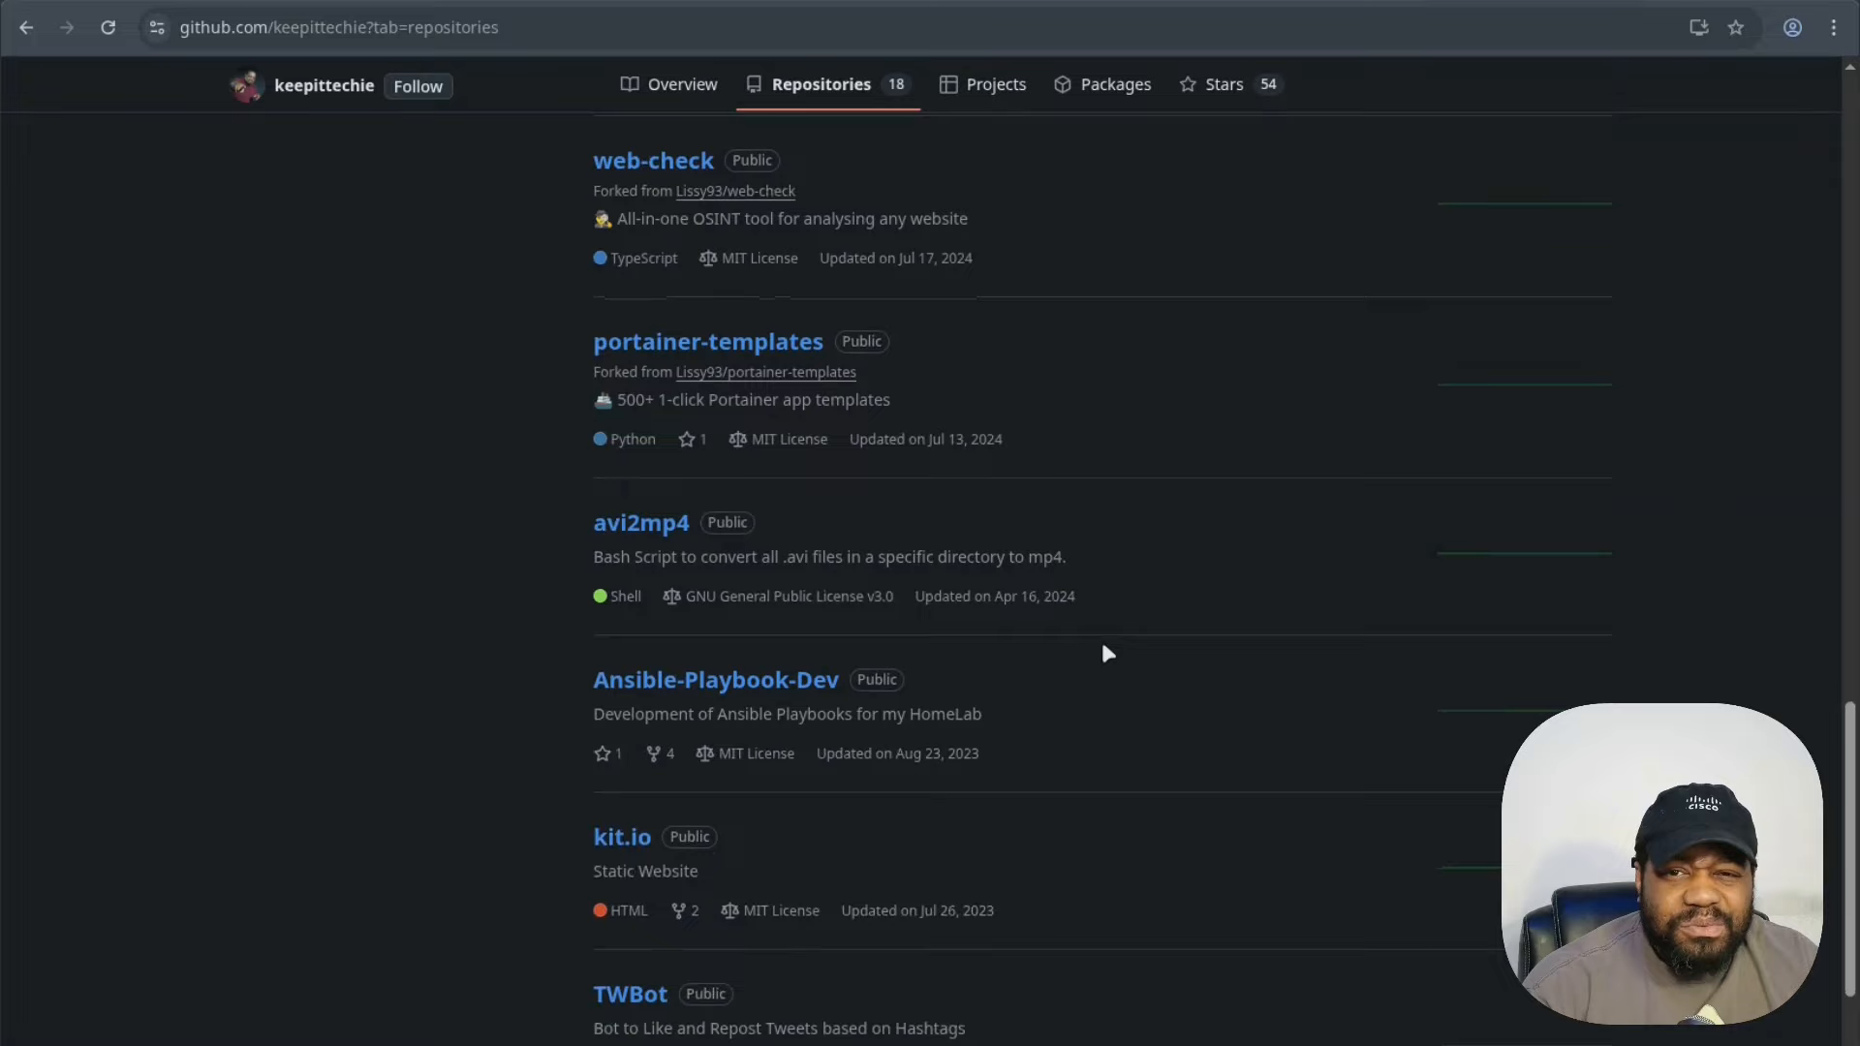
{"action": "left_click", "coordinate": [708, 682]}
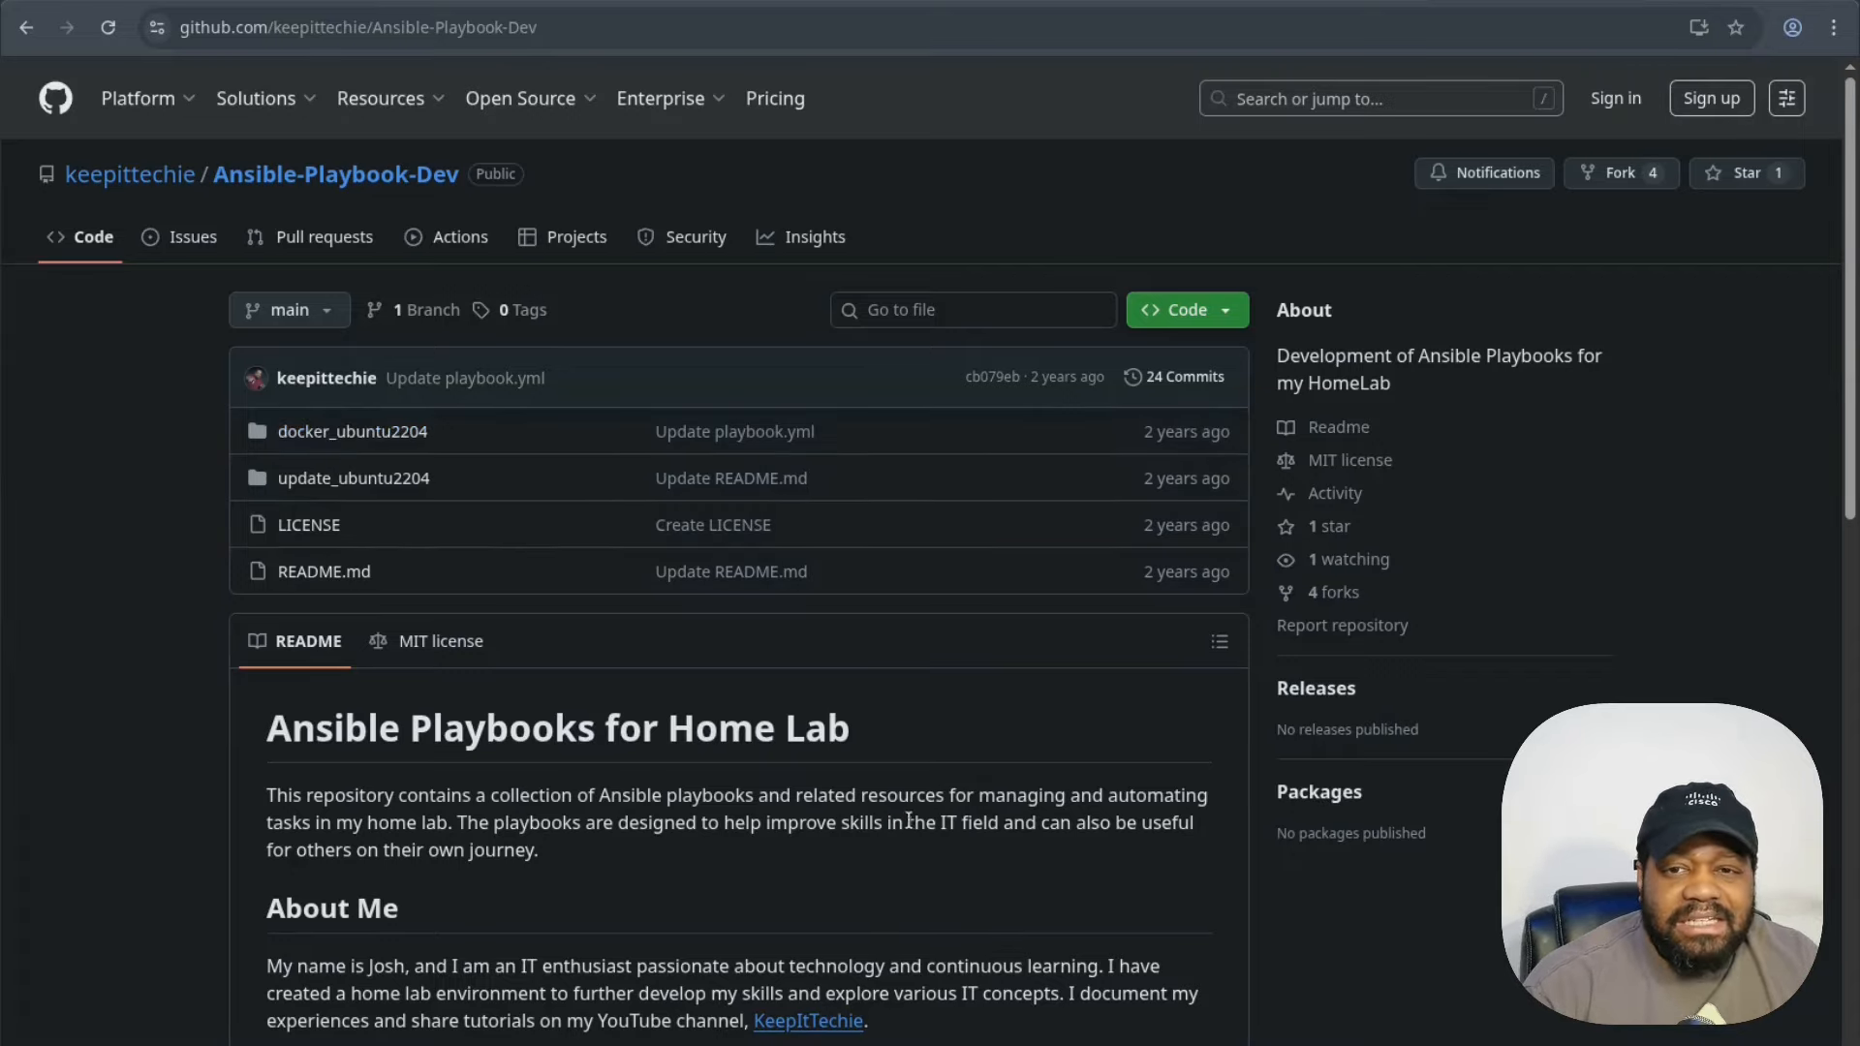
- Read playbook.yml inside the update_ubuntu2204 folder
{"action": "scroll", "coordinate": [709, 794], "scroll_direction": "down", "scroll_amount": 3}
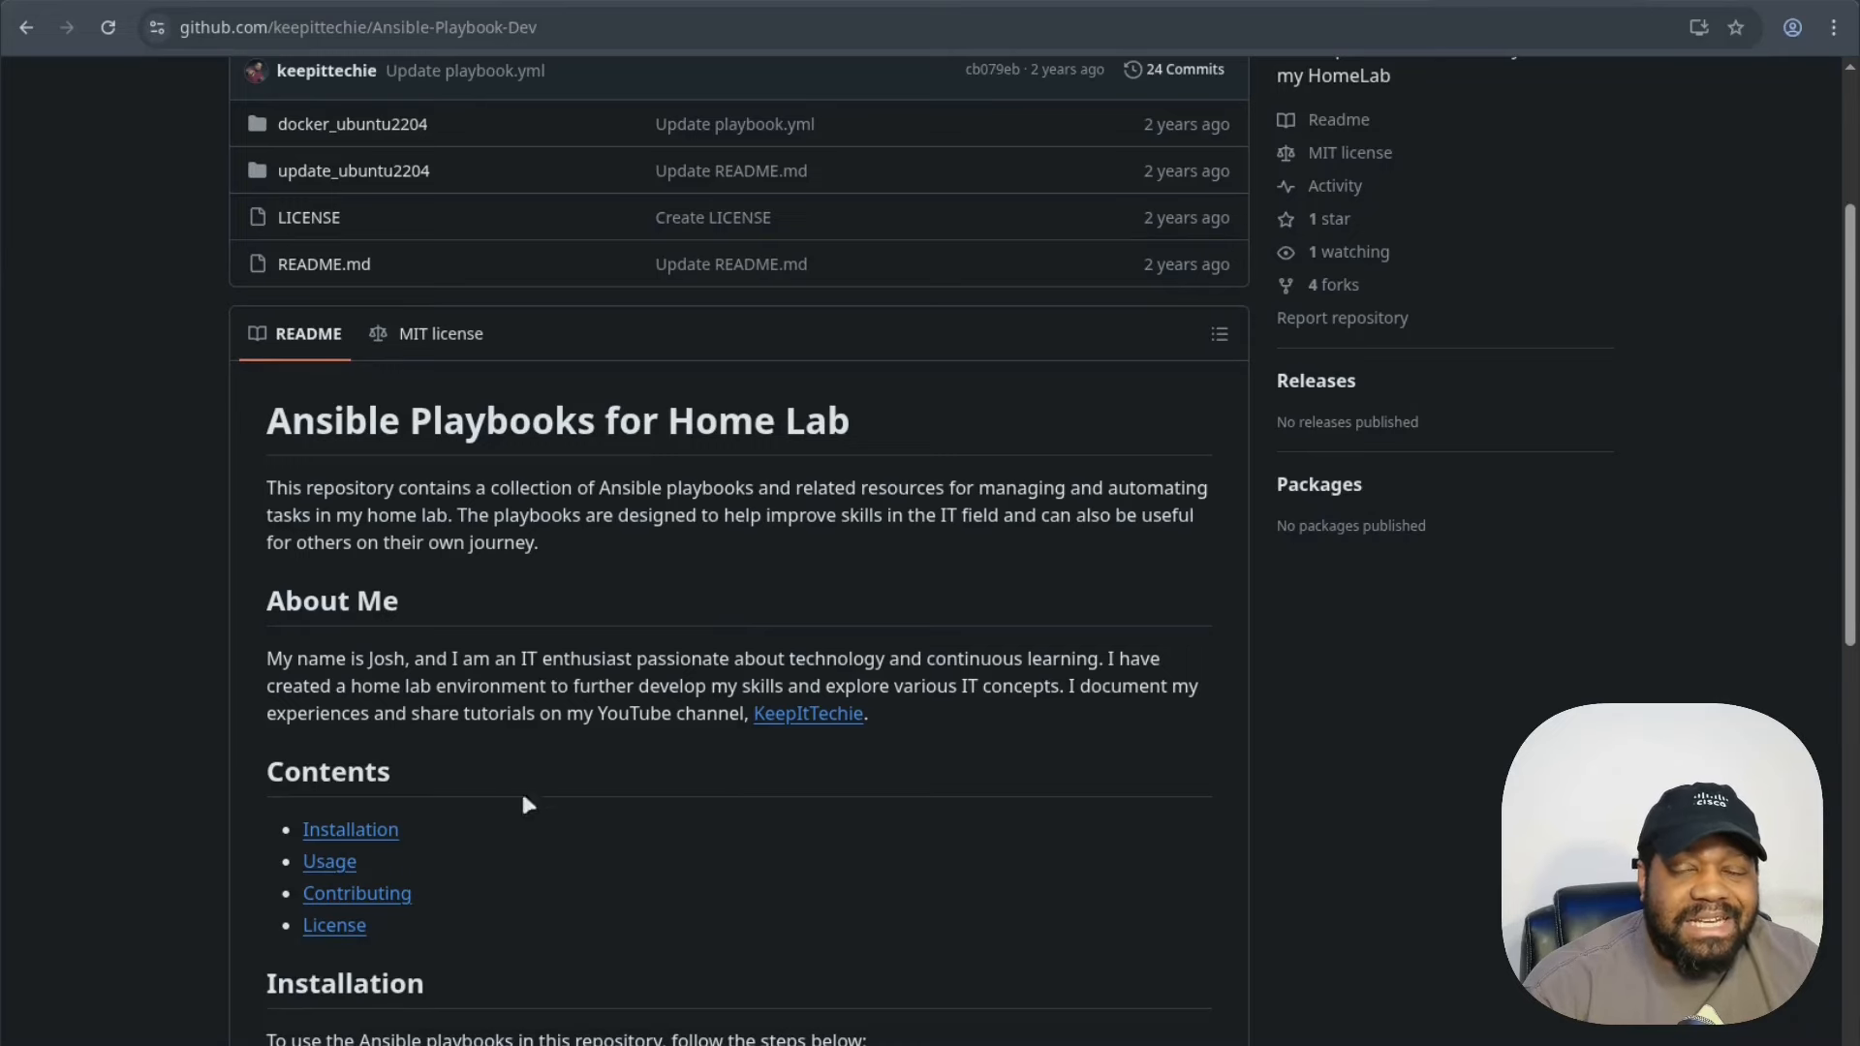
{"action": "scroll", "coordinate": [488, 794], "scroll_direction": "up", "scroll_amount": 3}
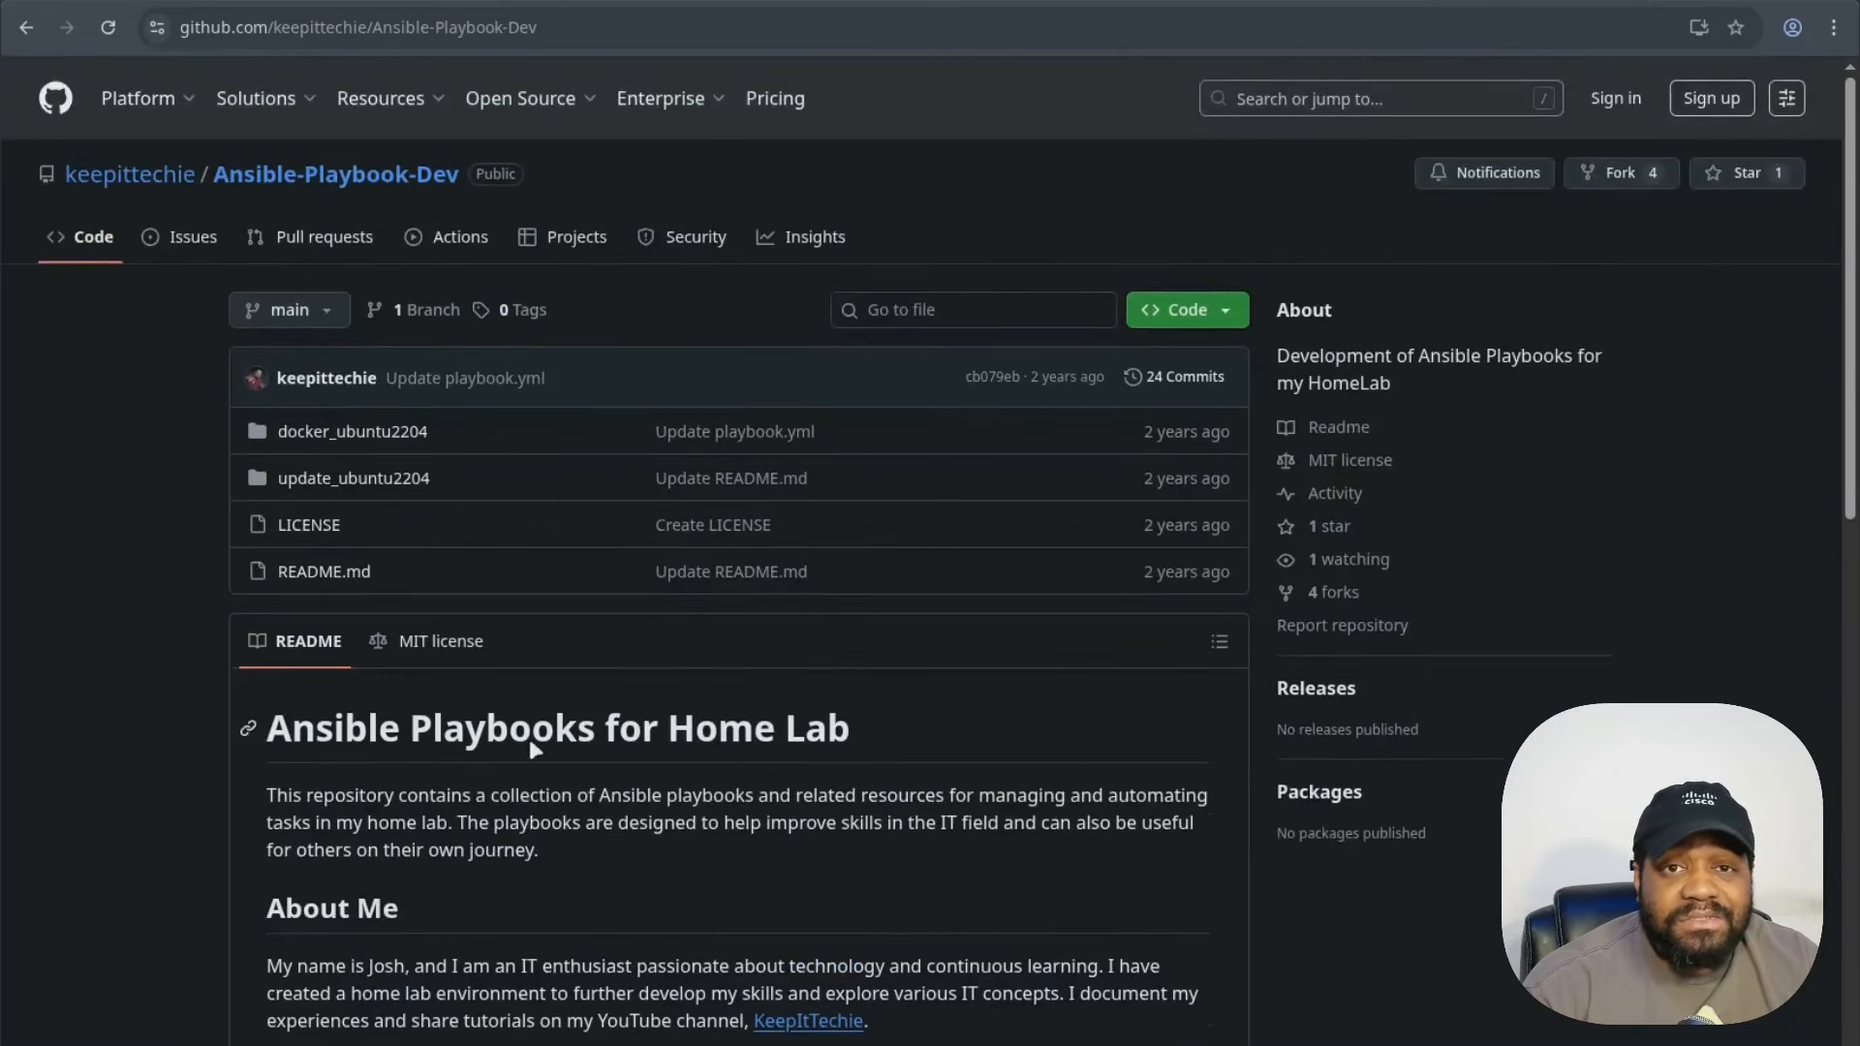
{"action": "left_click", "coordinate": [356, 476]}
{"action": "left_click", "coordinate": [433, 618]}
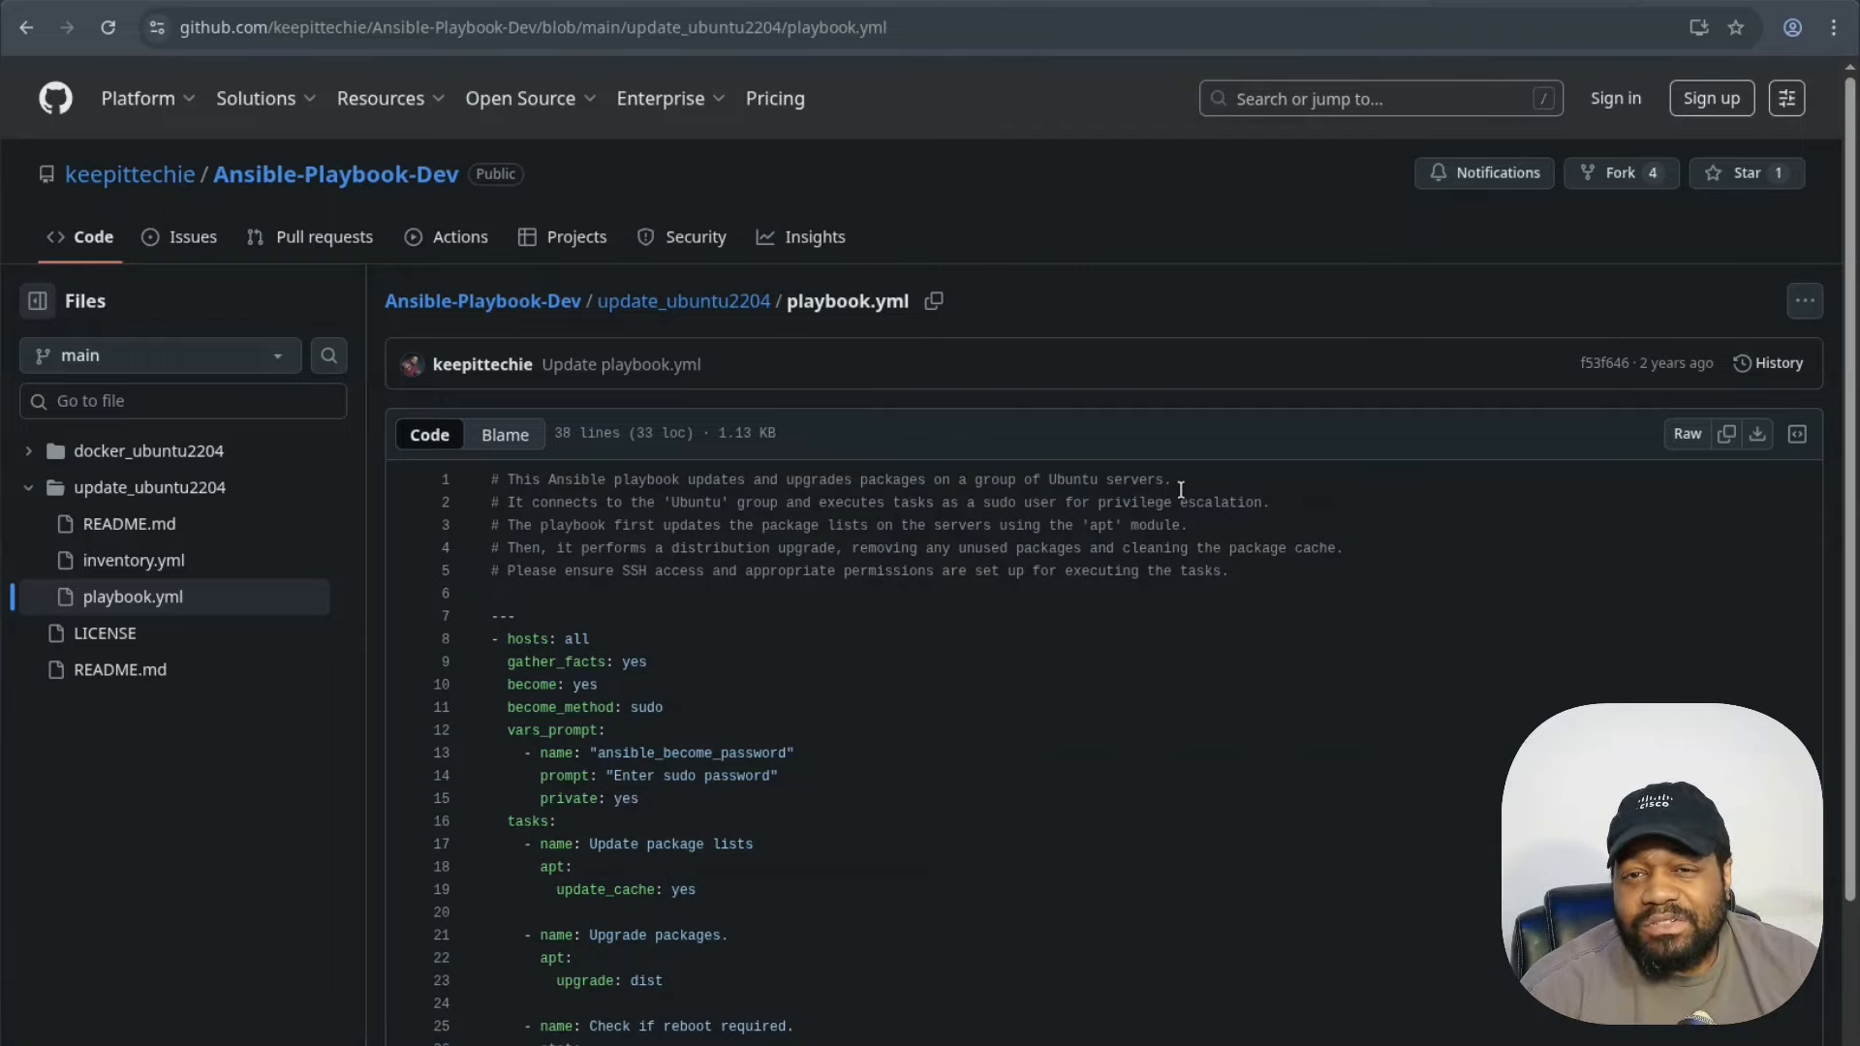
{"action": "scroll", "coordinate": [1143, 730], "scroll_direction": "down", "scroll_amount": 3}
{"action": "scroll", "coordinate": [1144, 730], "scroll_direction": "up", "scroll_amount": 3}
{"action": "scroll", "coordinate": [797, 636], "scroll_direction": "down", "scroll_amount": 3}
{"action": "scroll", "coordinate": [810, 641], "scroll_direction": "up", "scroll_amount": 3}
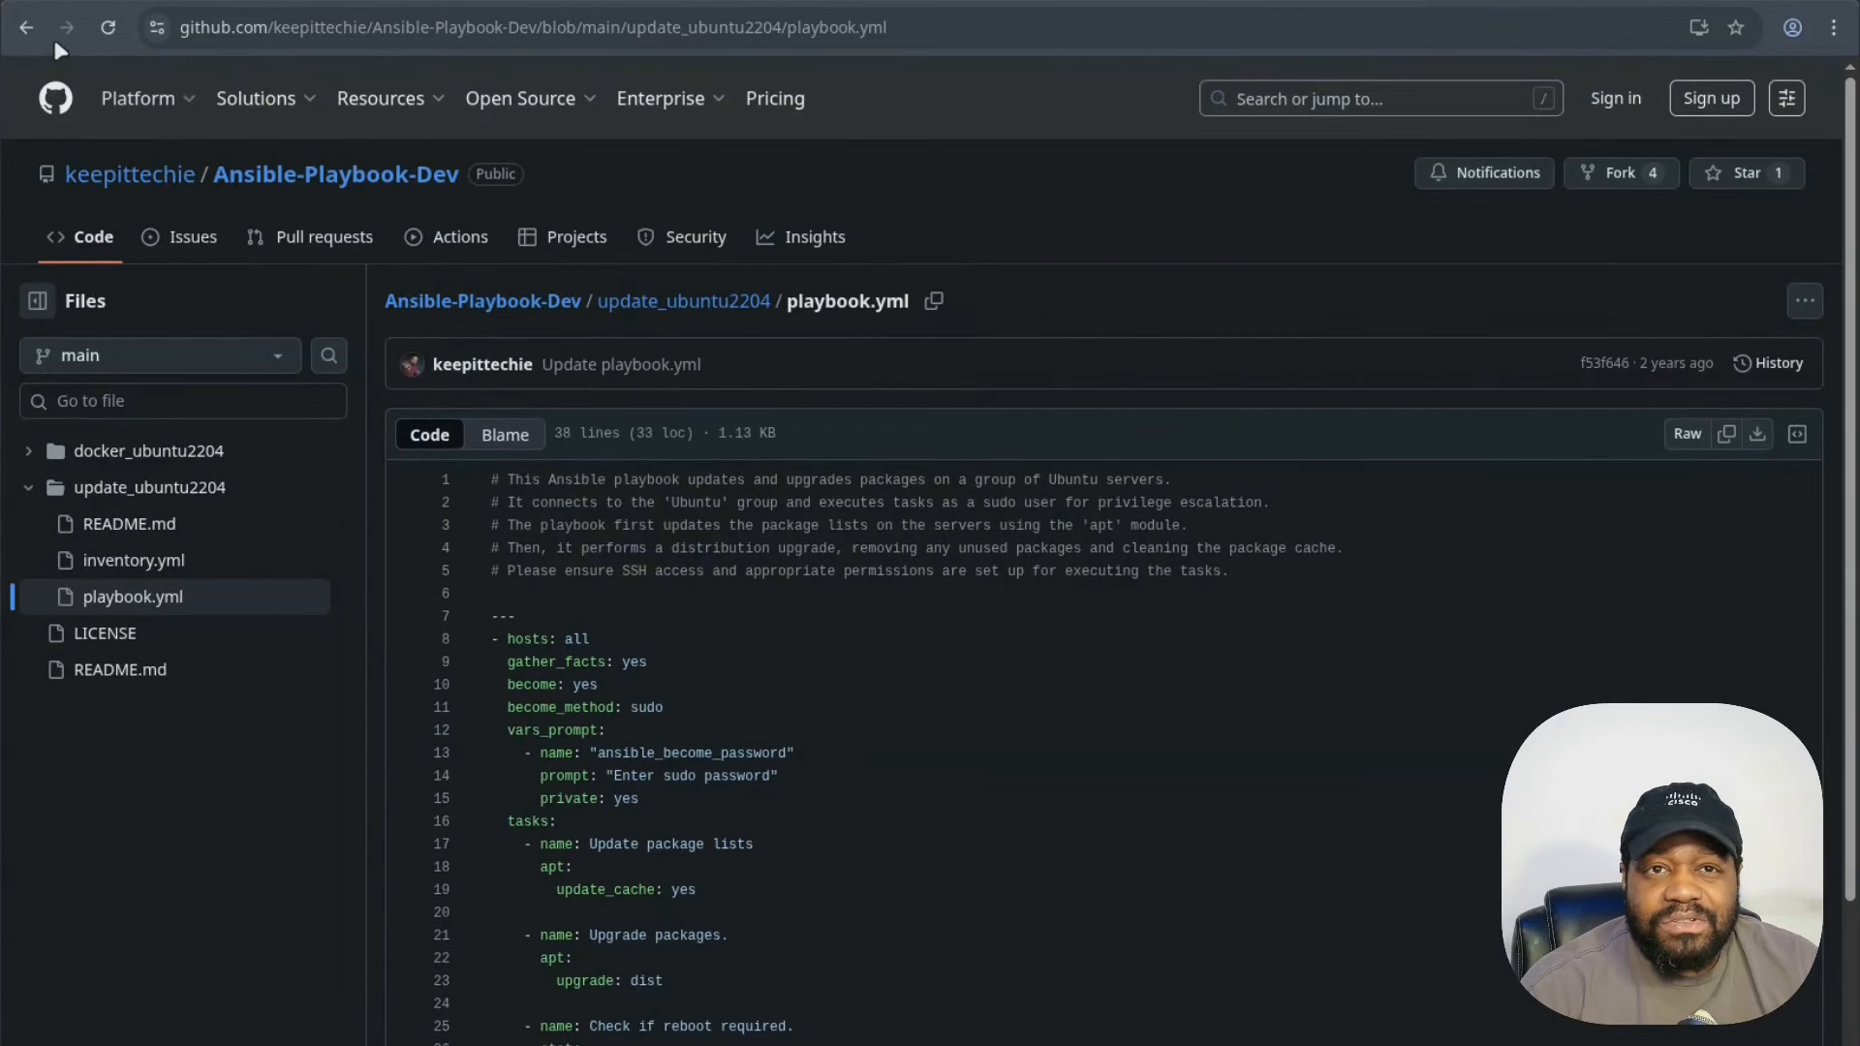
- View update_ubuntu2204/inventory.yml with its example hosts server1 and server2
{"action": "left_click", "coordinate": [684, 302]}
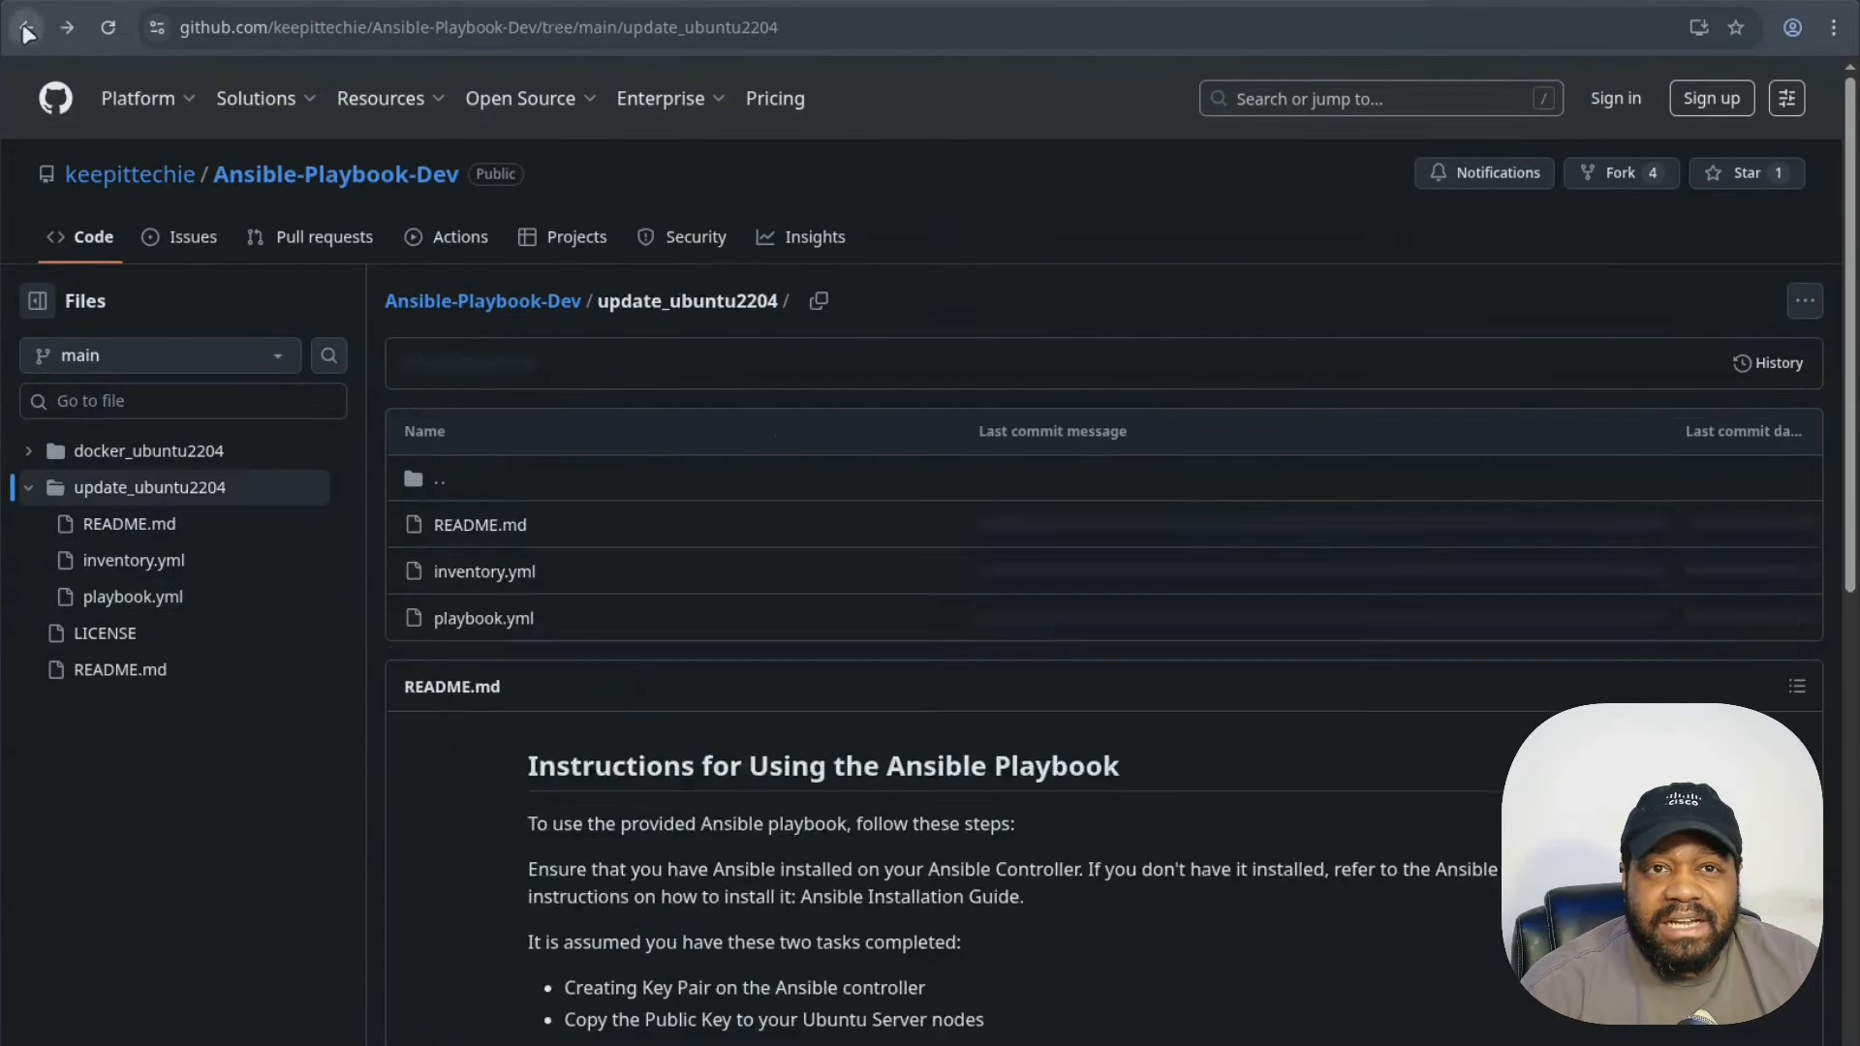
{"action": "left_click", "coordinate": [514, 573]}
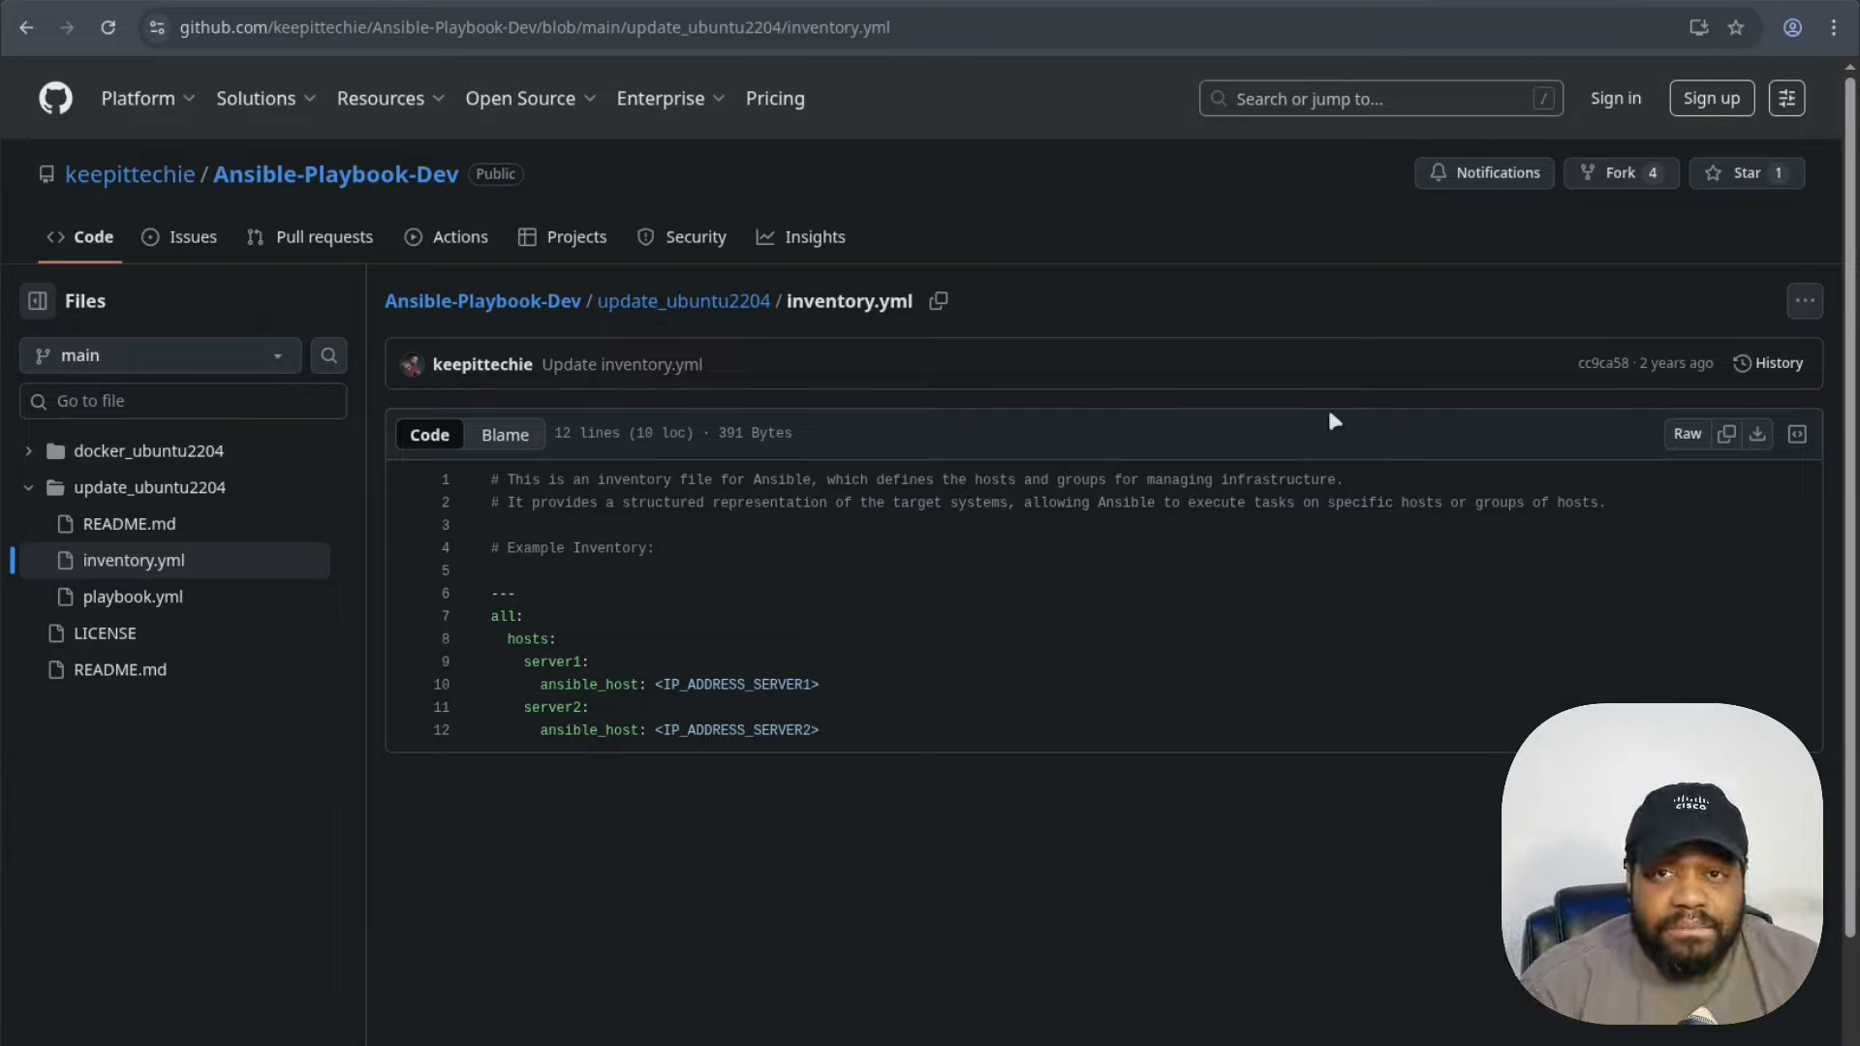
{"action": "mouse_move", "coordinate": [103, 181]}
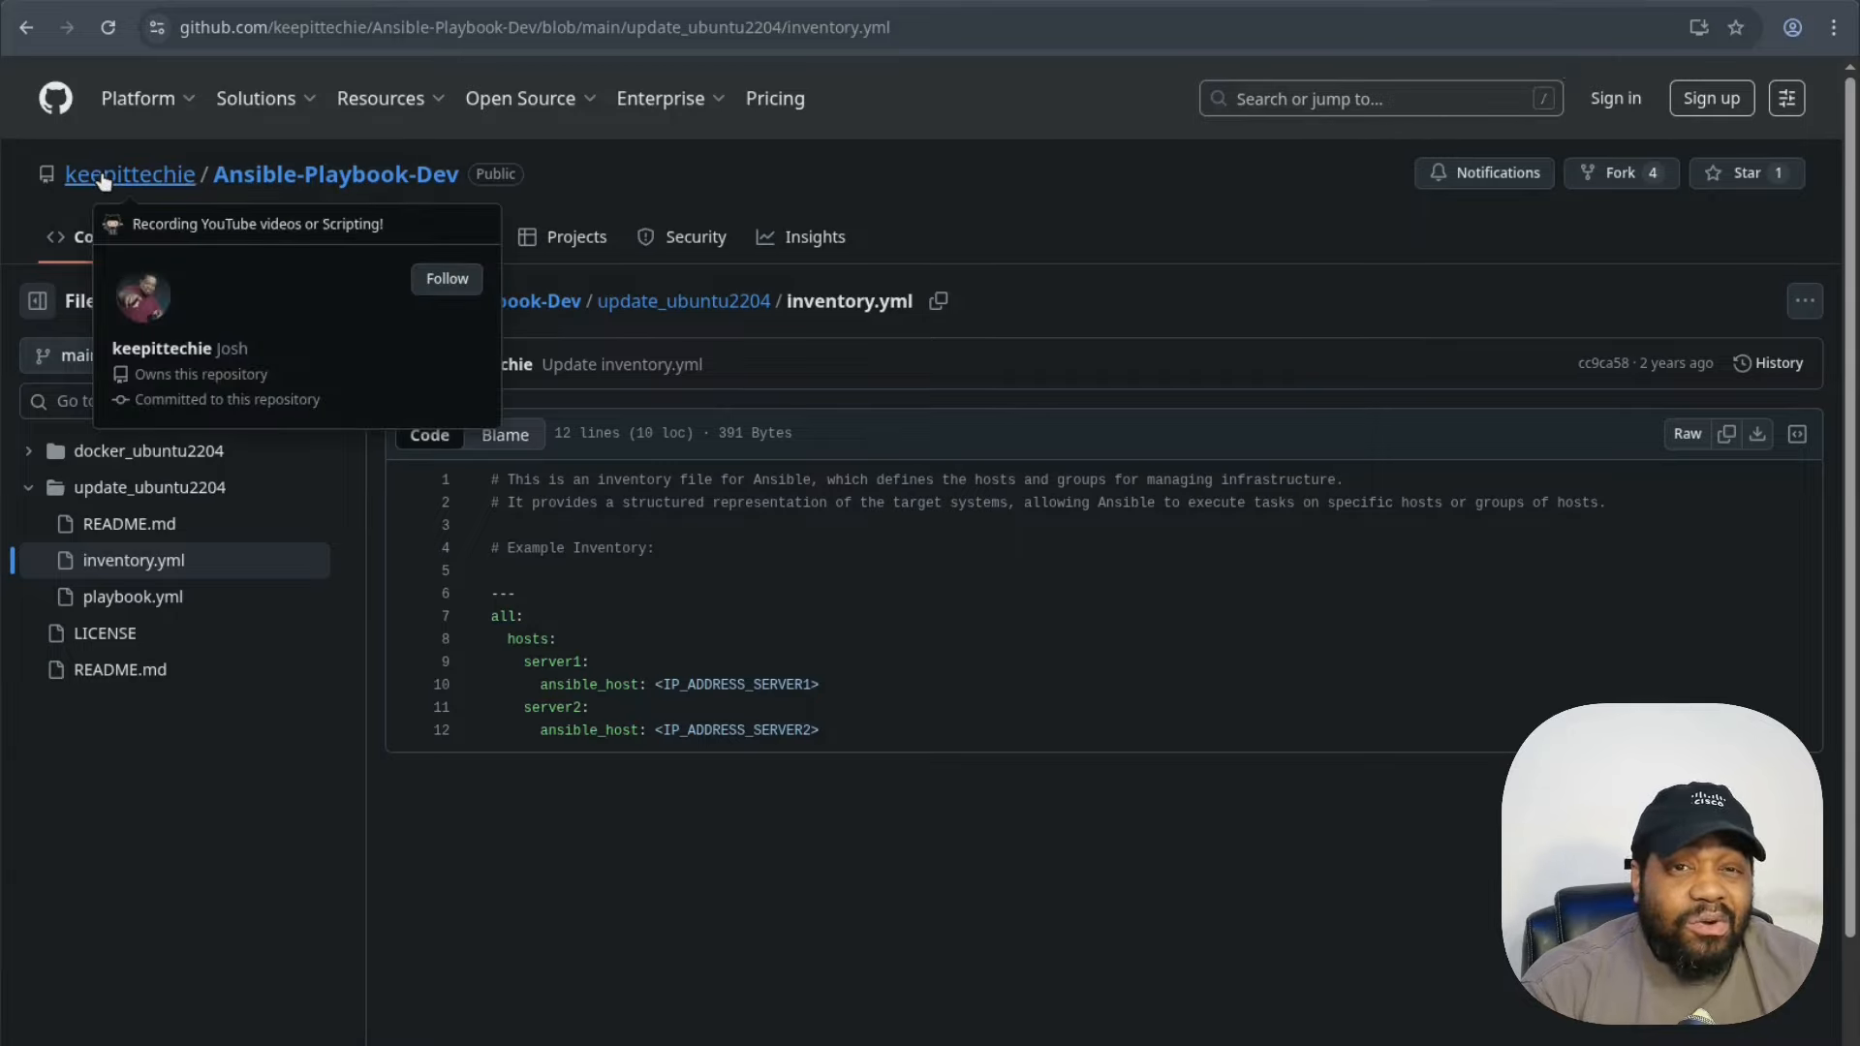